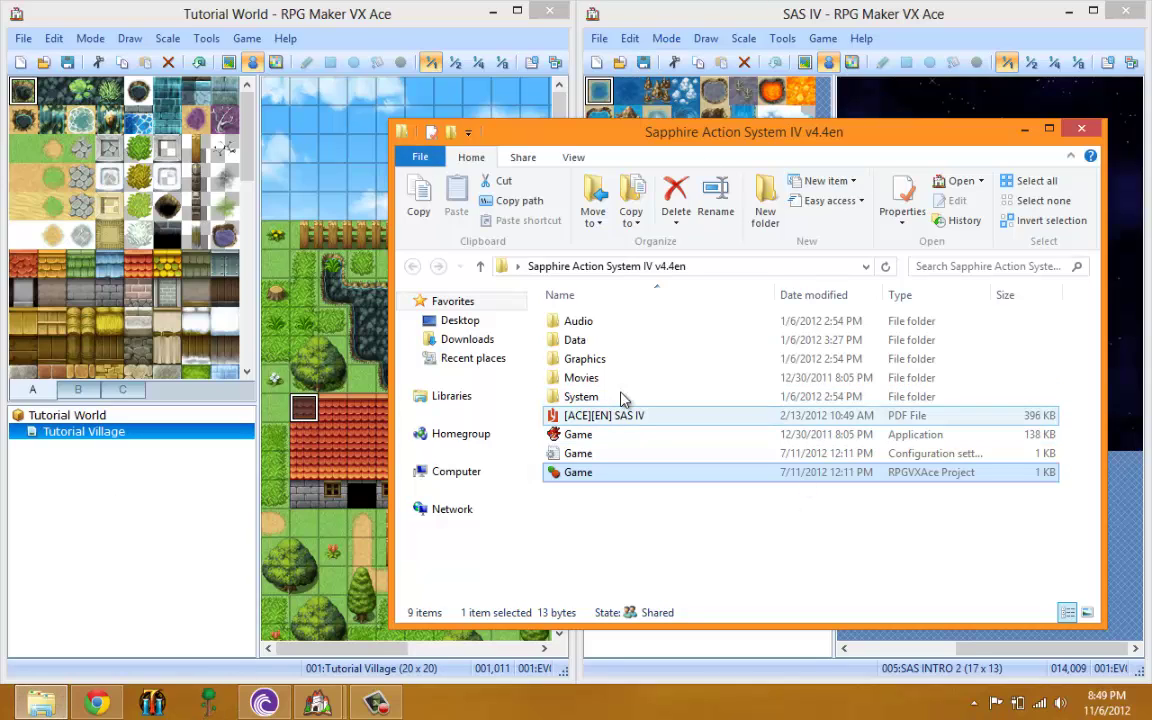
Step: Browse to Documents > RPGVXAce > Tutorial World > Data and look over its data files, selecting the Animations file
click(437, 402)
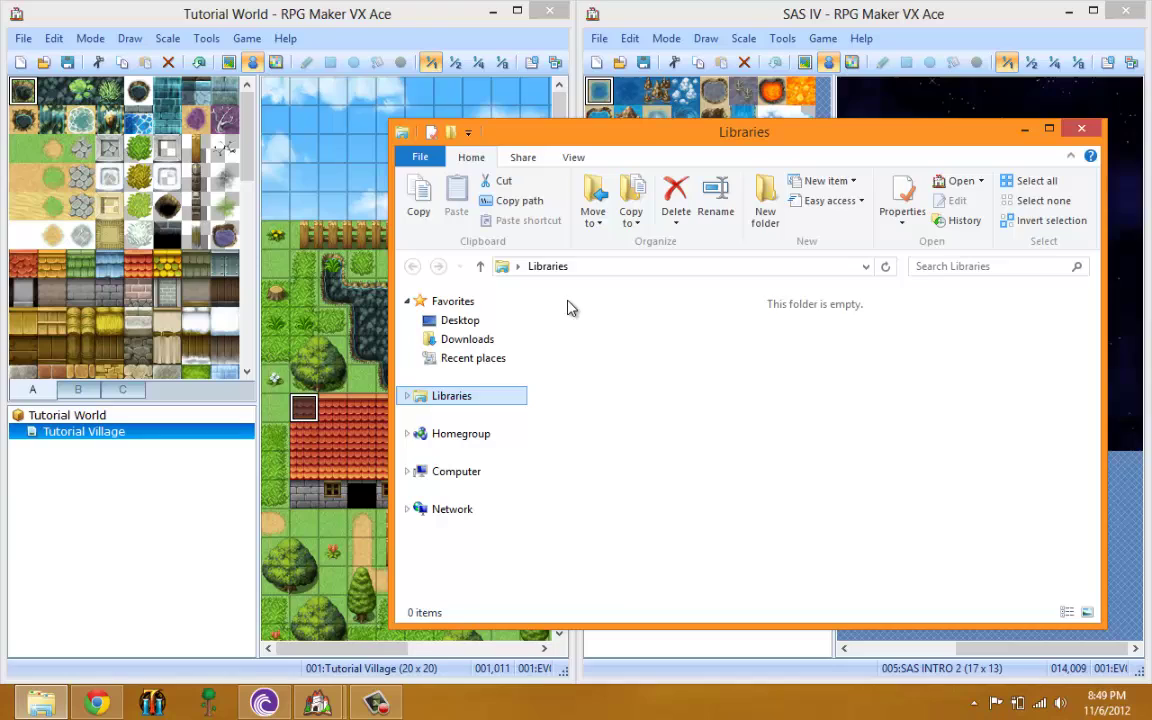
double_click(607, 320)
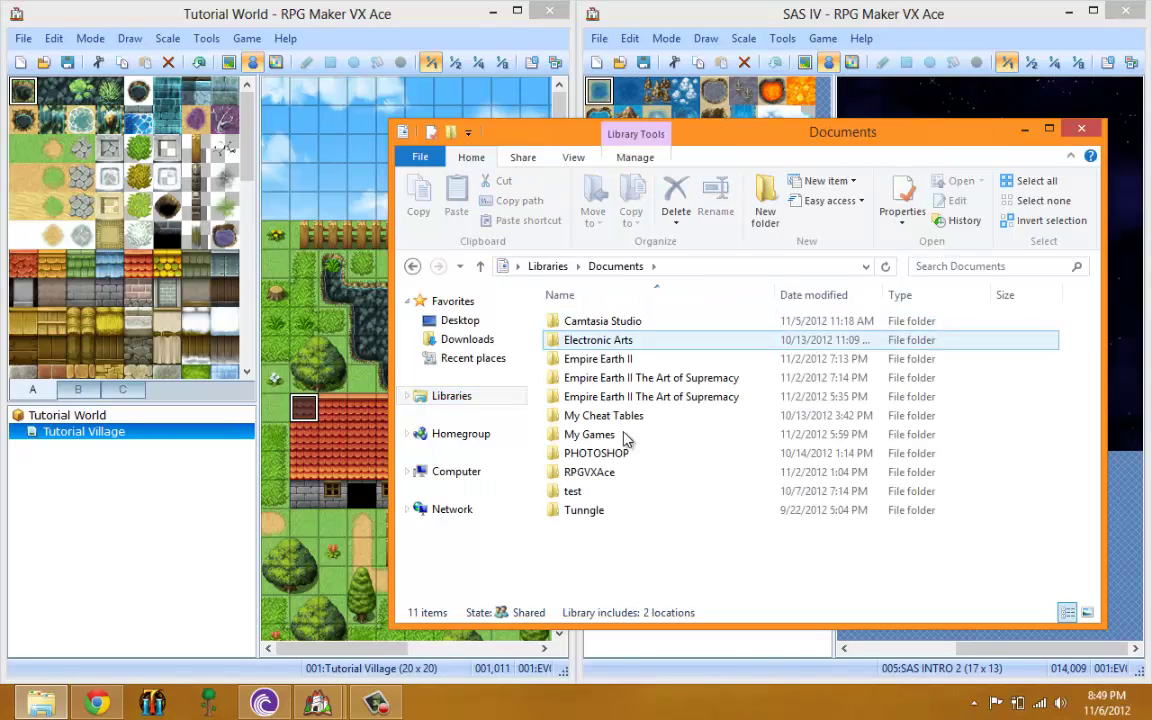
double_click(600, 473)
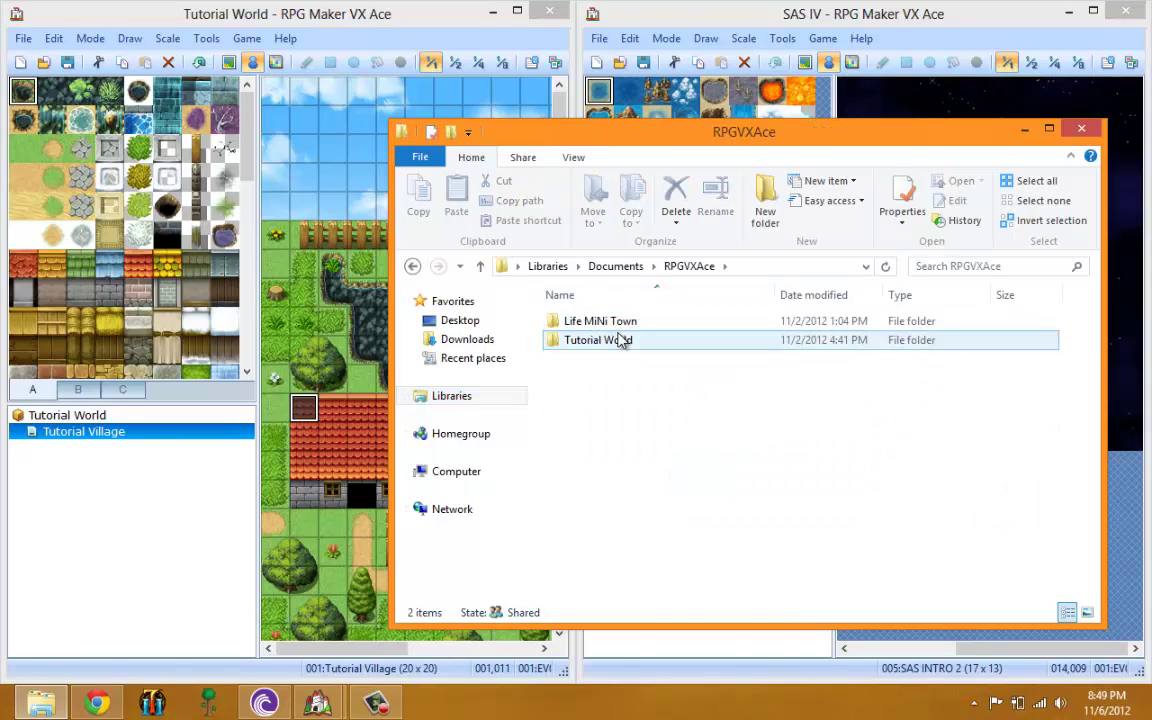
double_click(610, 341)
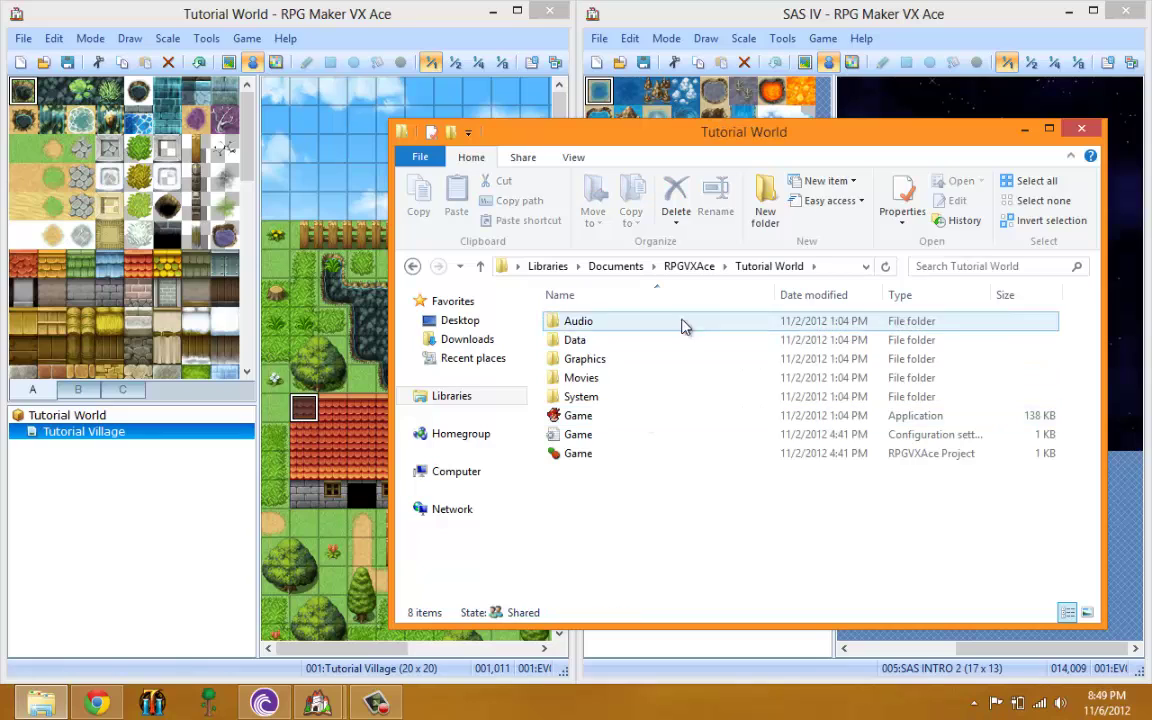
double_click(593, 345)
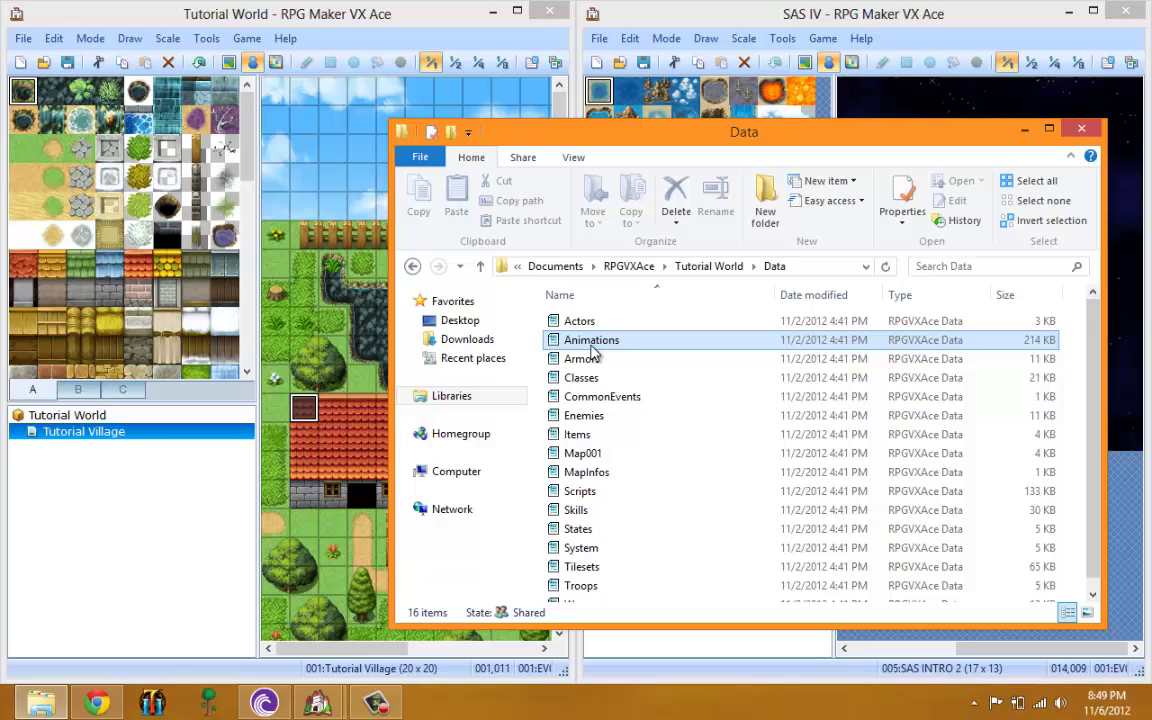
click(565, 340)
scroll(607, 374, down, 1)
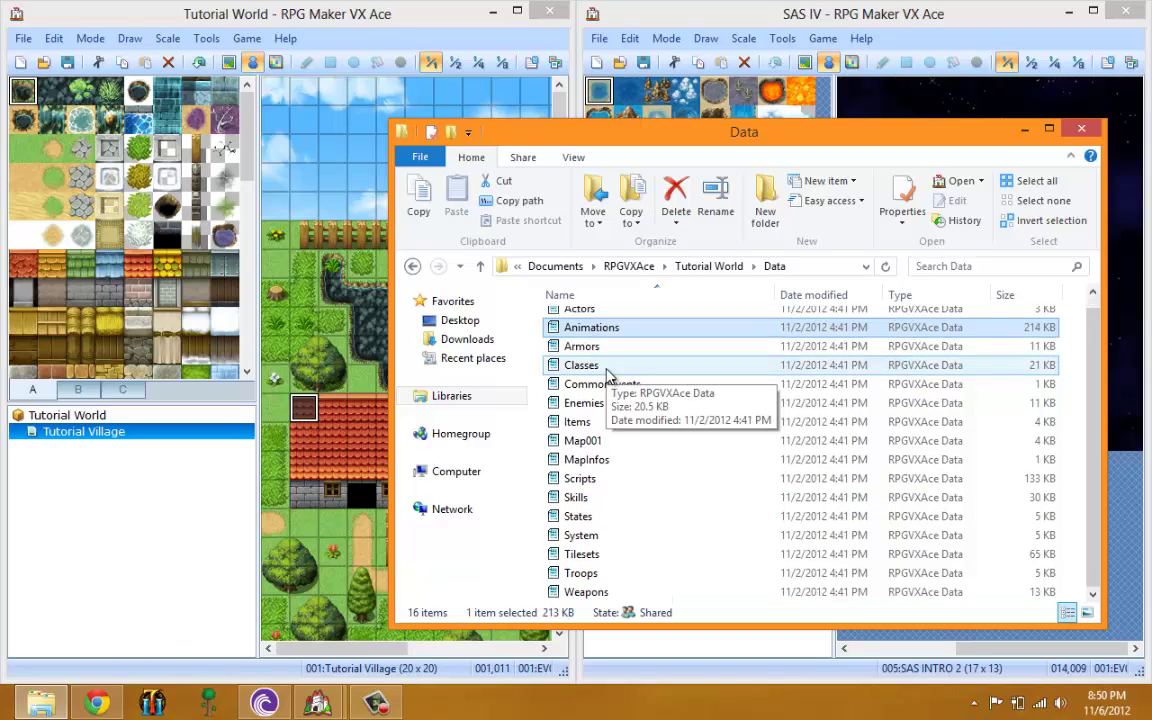
scroll(607, 374, up, 1)
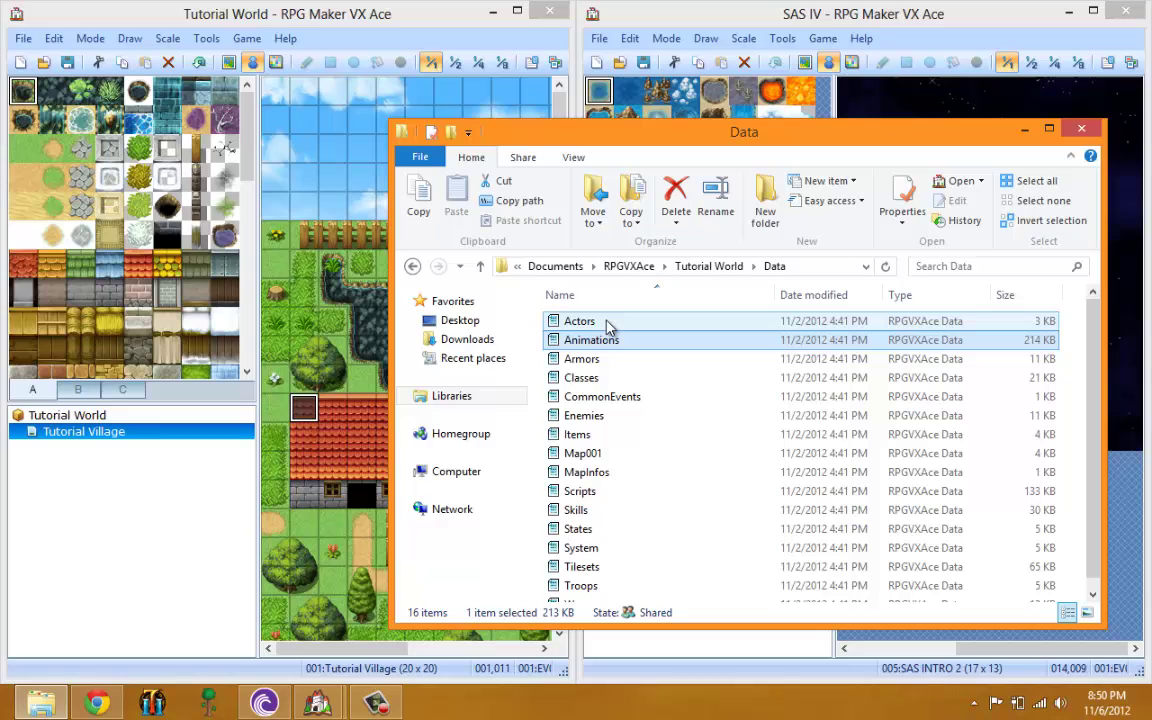
Step: Review the animations list in the Tutorial World project's database, including the Hit Fire entry, and close the database
click(90, 14)
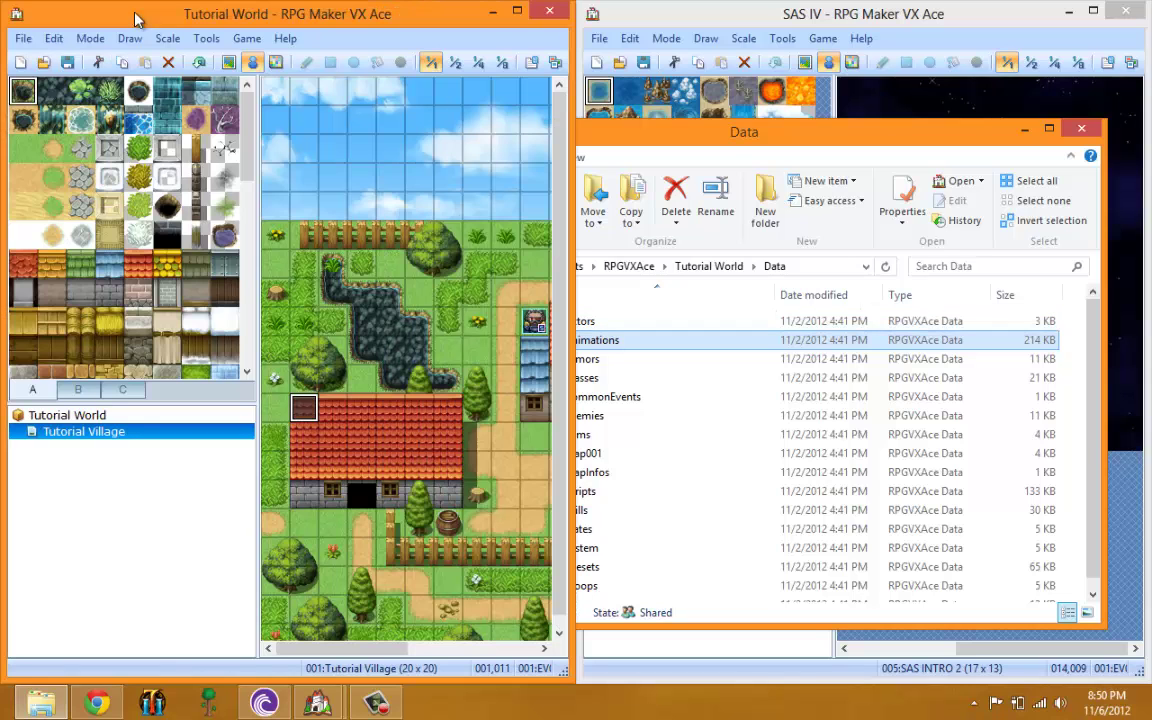
click(206, 38)
click(226, 61)
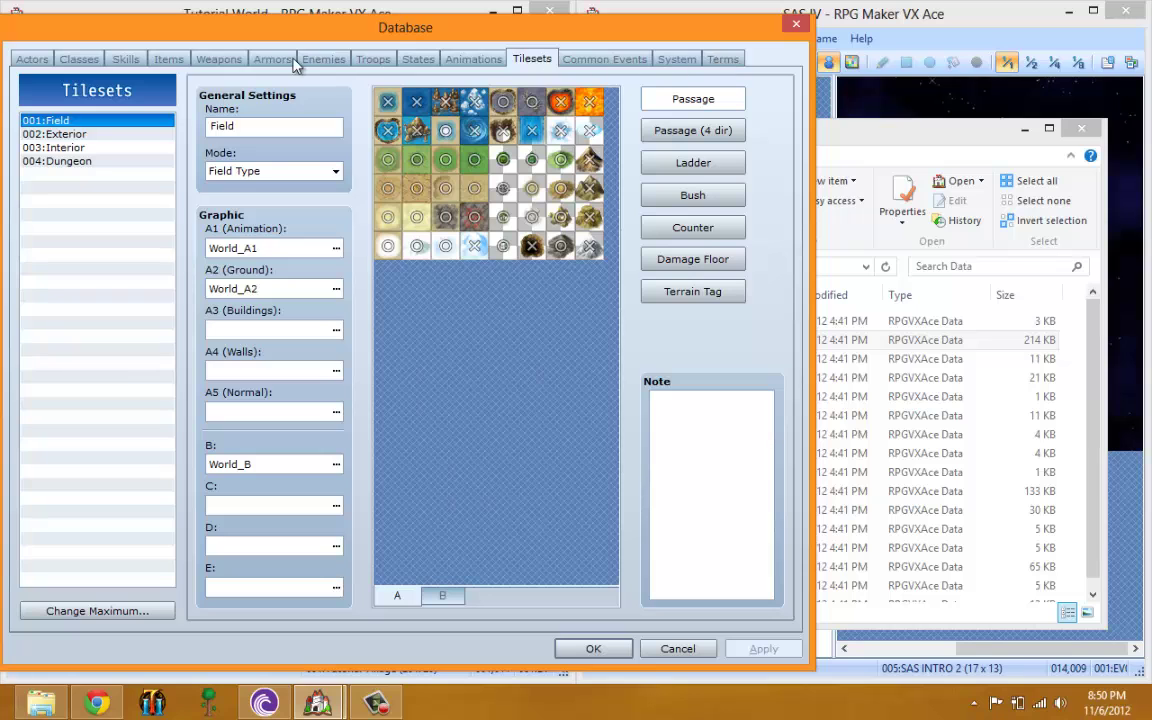
click(475, 60)
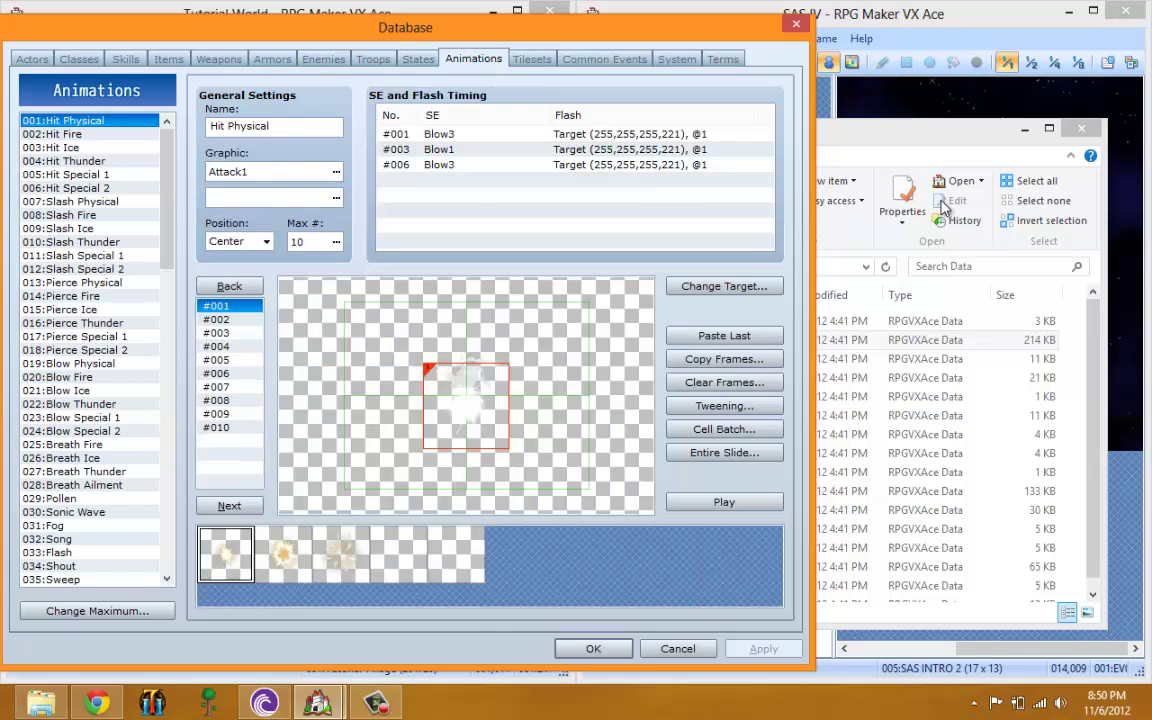
click(68, 134)
drag(168, 182, 172, 533)
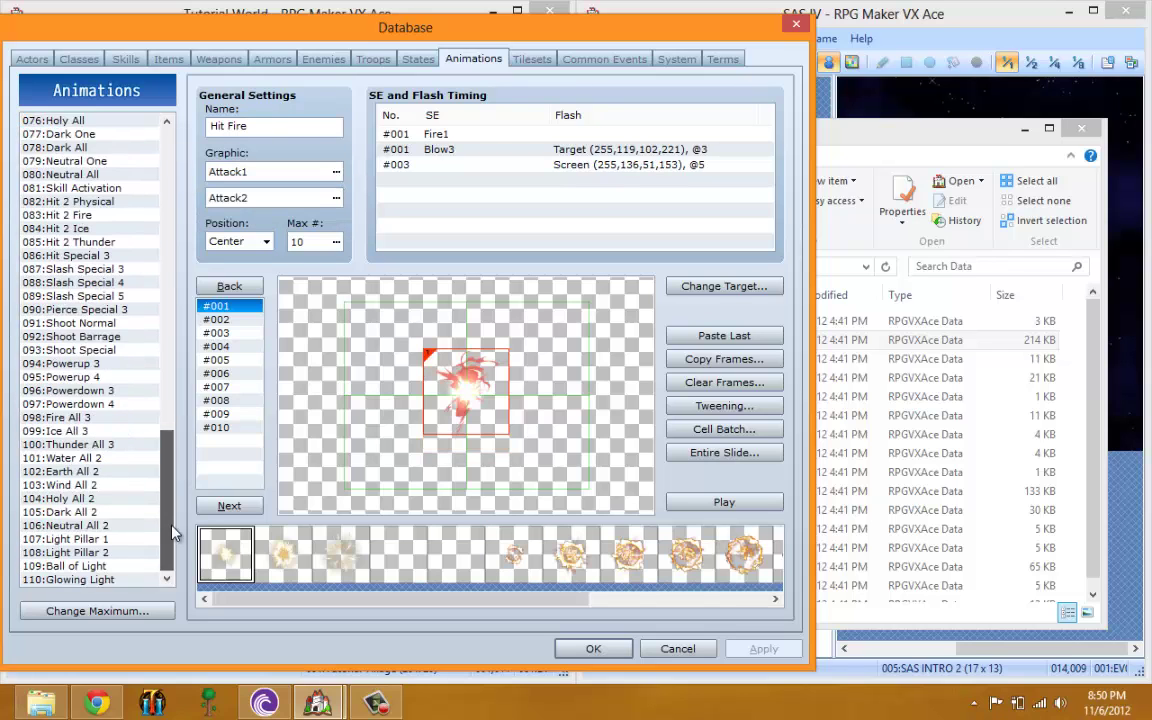
drag(170, 256, 170, 180)
scroll(160, 165, up, 1)
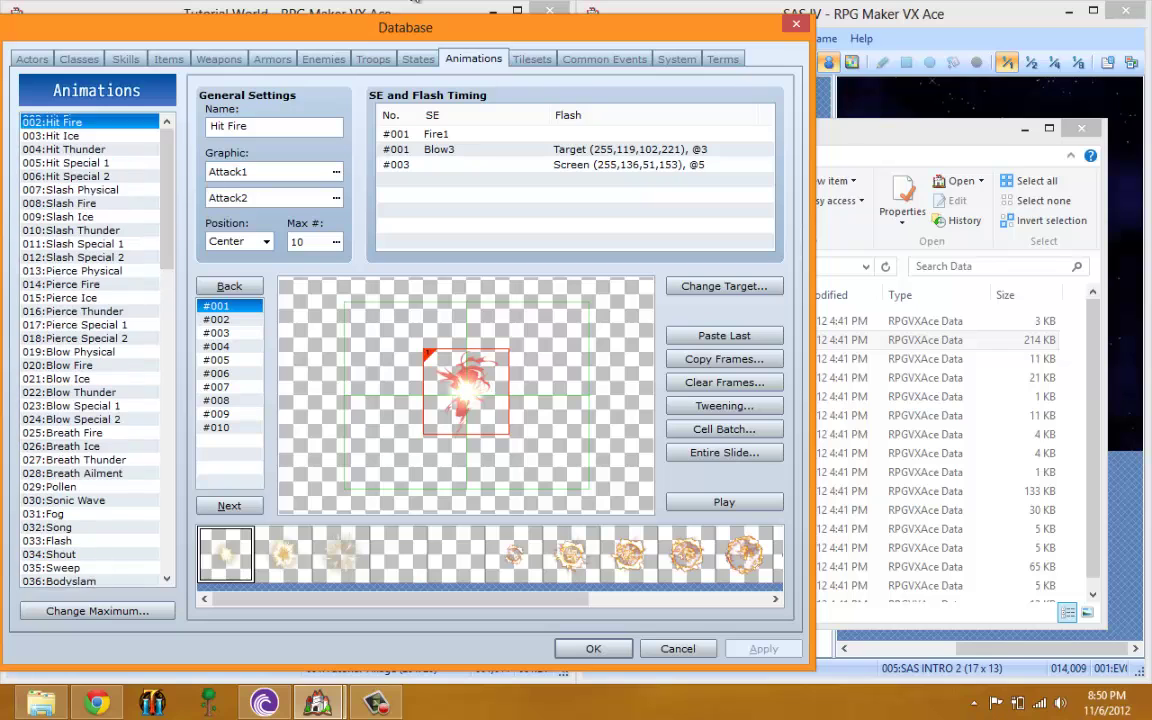
click(795, 23)
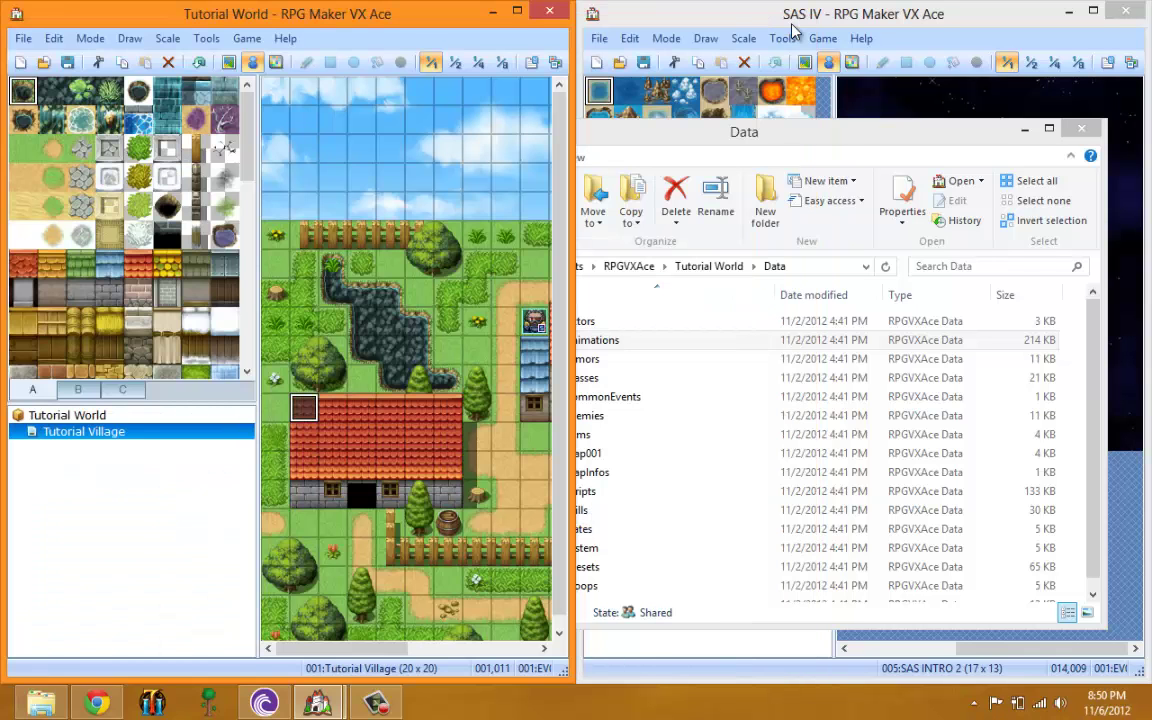
Step: Select the MapInfos file in the Tutorial World Data folder and close the folder window
drag(822, 132, 757, 140)
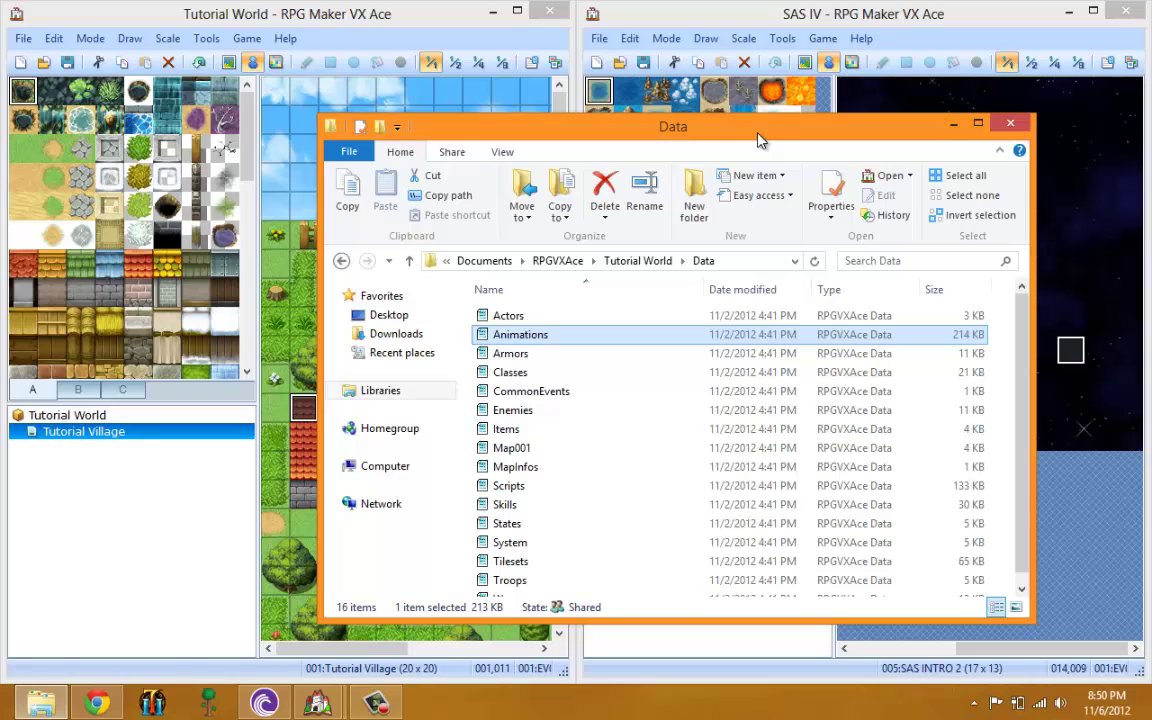
click(600, 466)
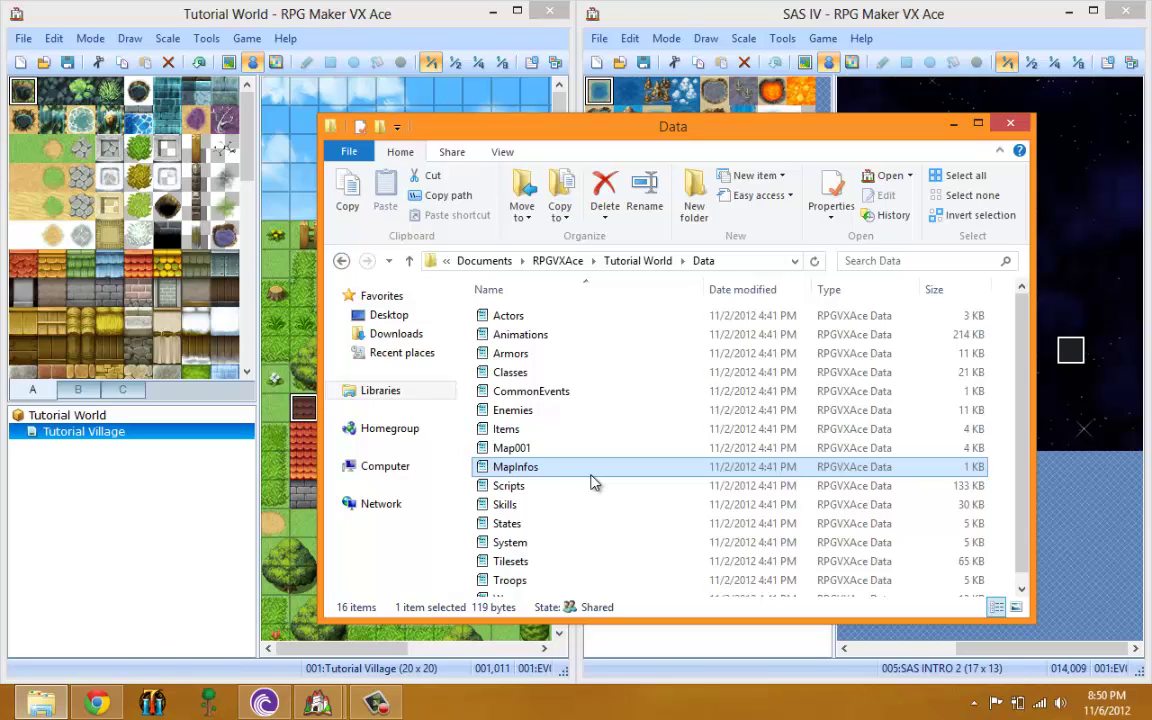
click(1009, 123)
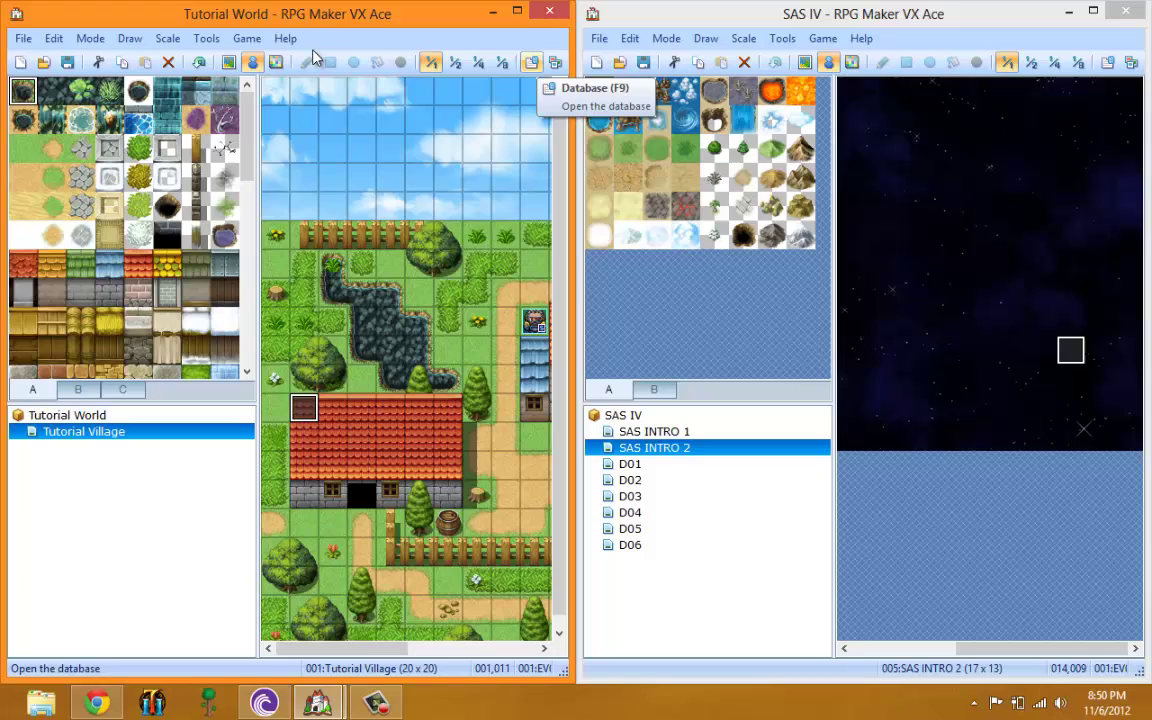
drag(331, 656, 420, 656)
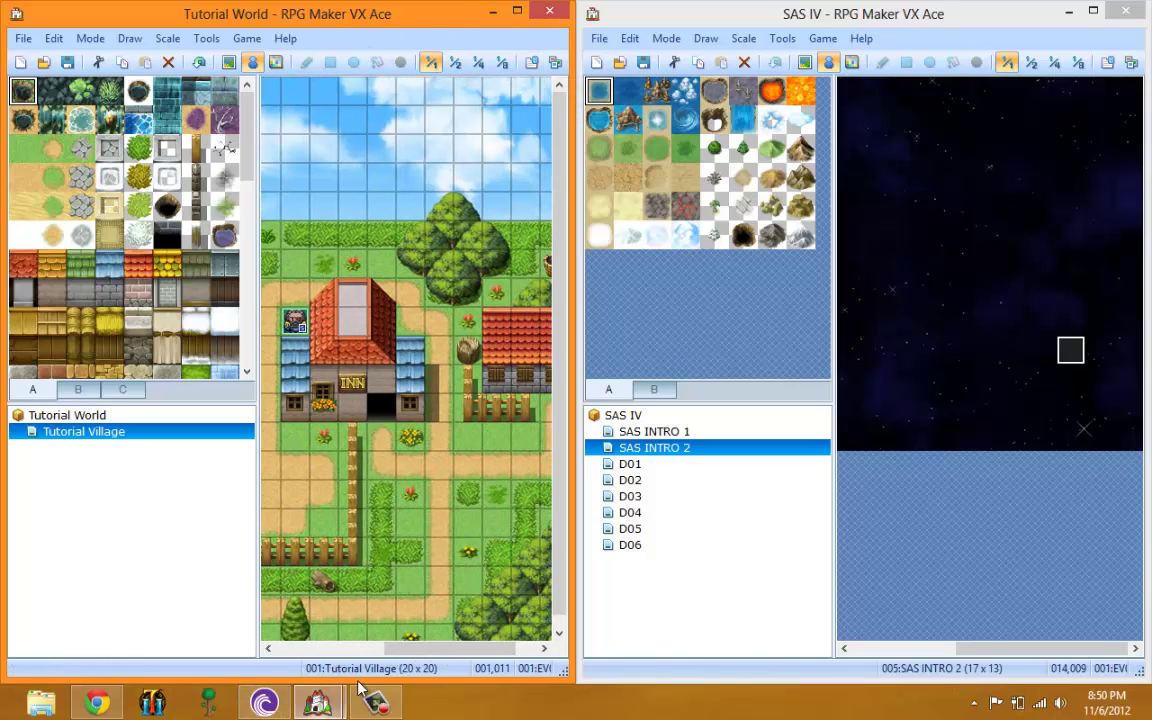
click(981, 36)
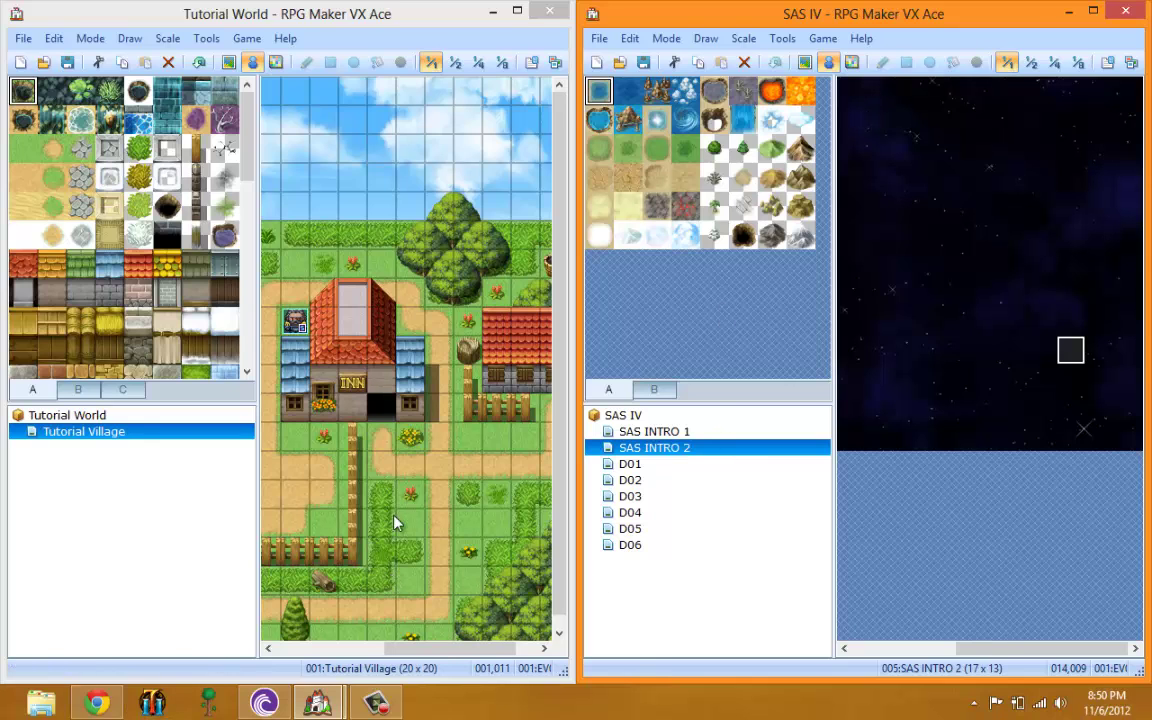
click(258, 13)
drag(258, 13, 668, 46)
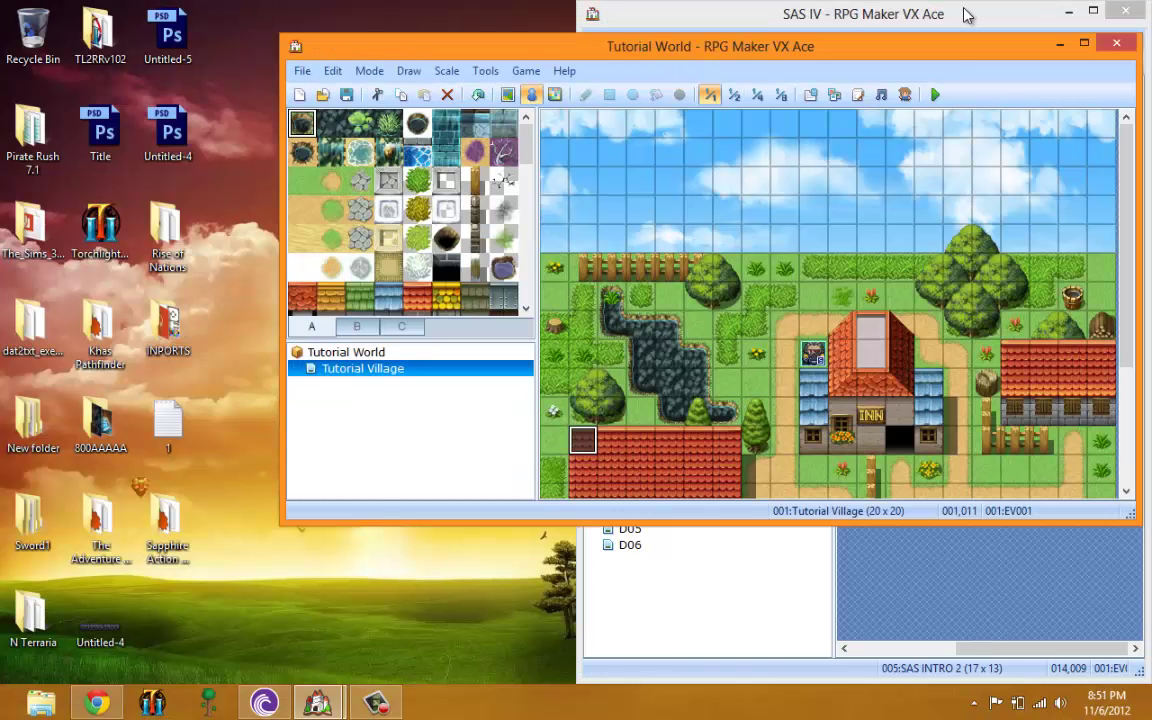
click(862, 96)
drag(813, 21, 406, 136)
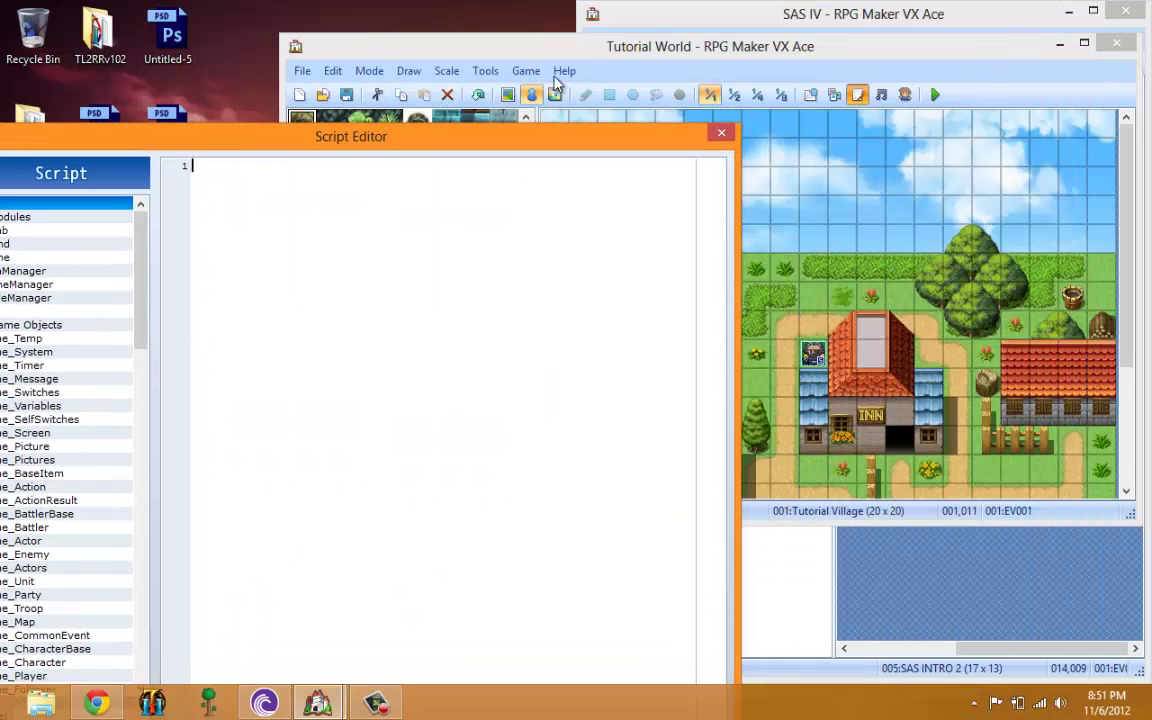
click(720, 133)
drag(650, 46, 2, 34)
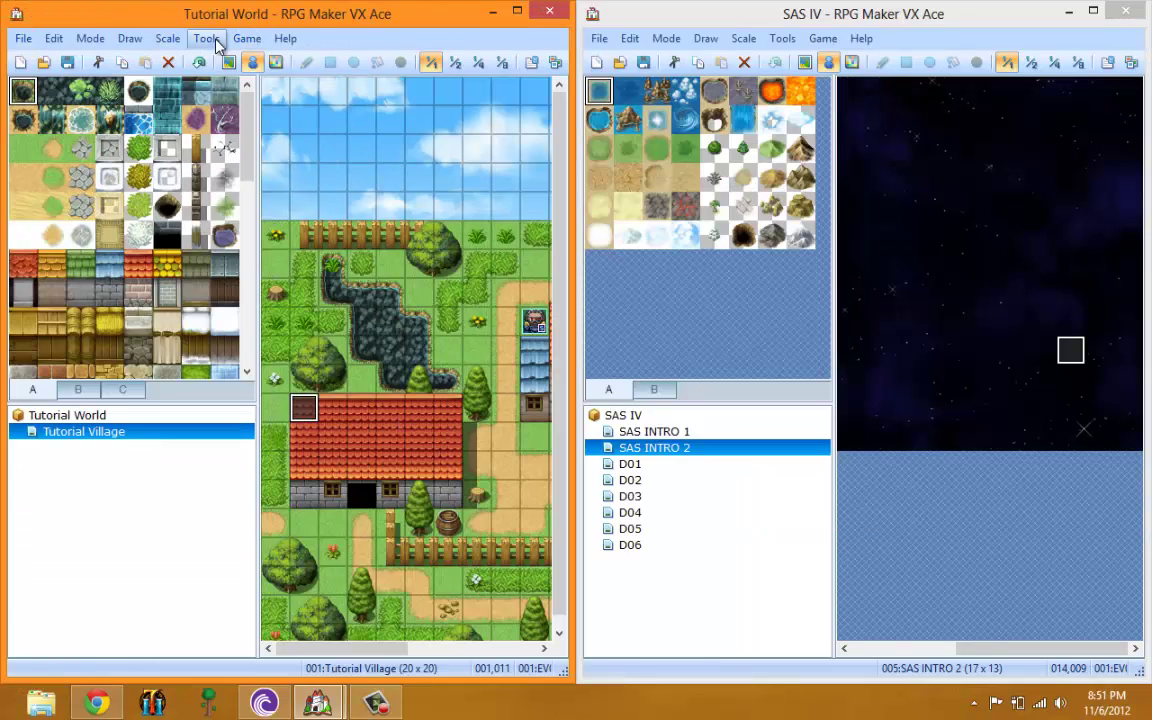
Step: Open the Tutorial World Script Editor and read the script instructions in the (Insert here) entry under Materials
click(200, 38)
click(270, 106)
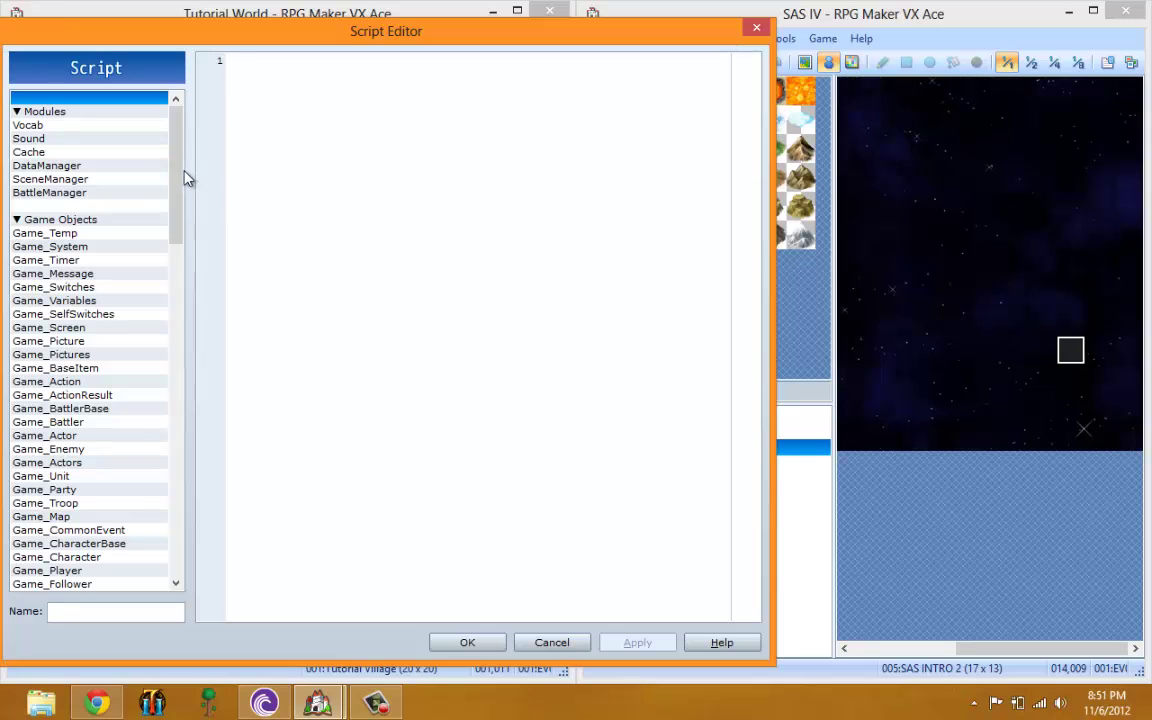
drag(177, 175, 193, 545)
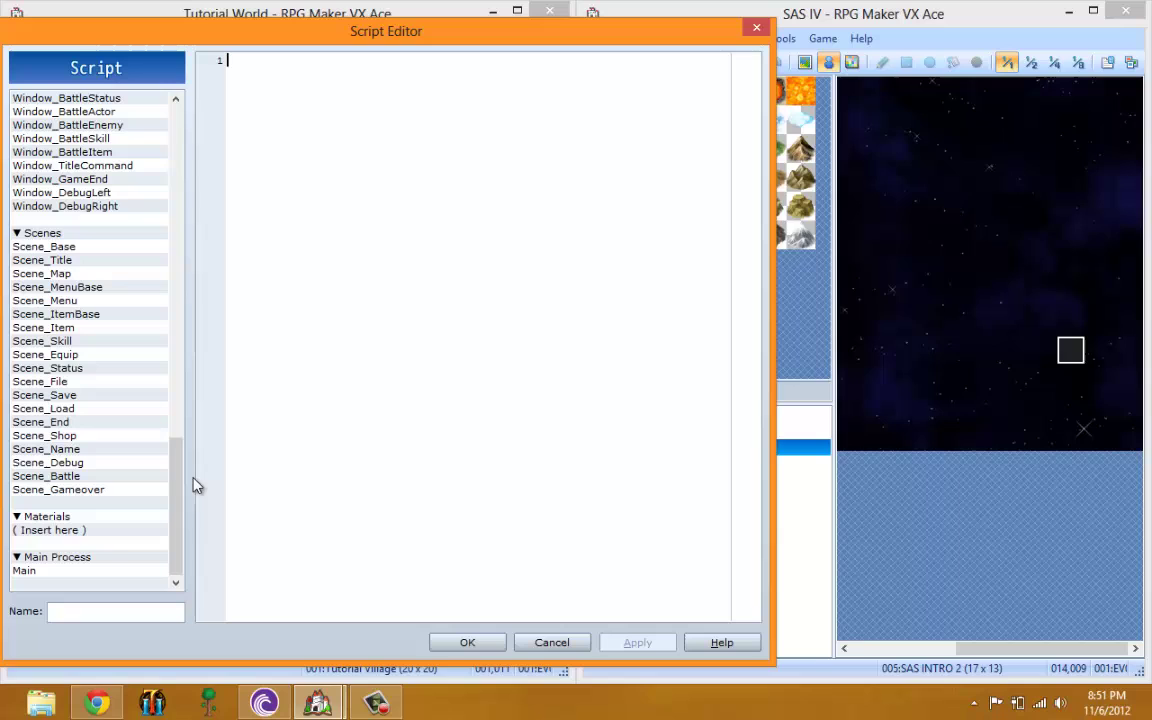
click(44, 531)
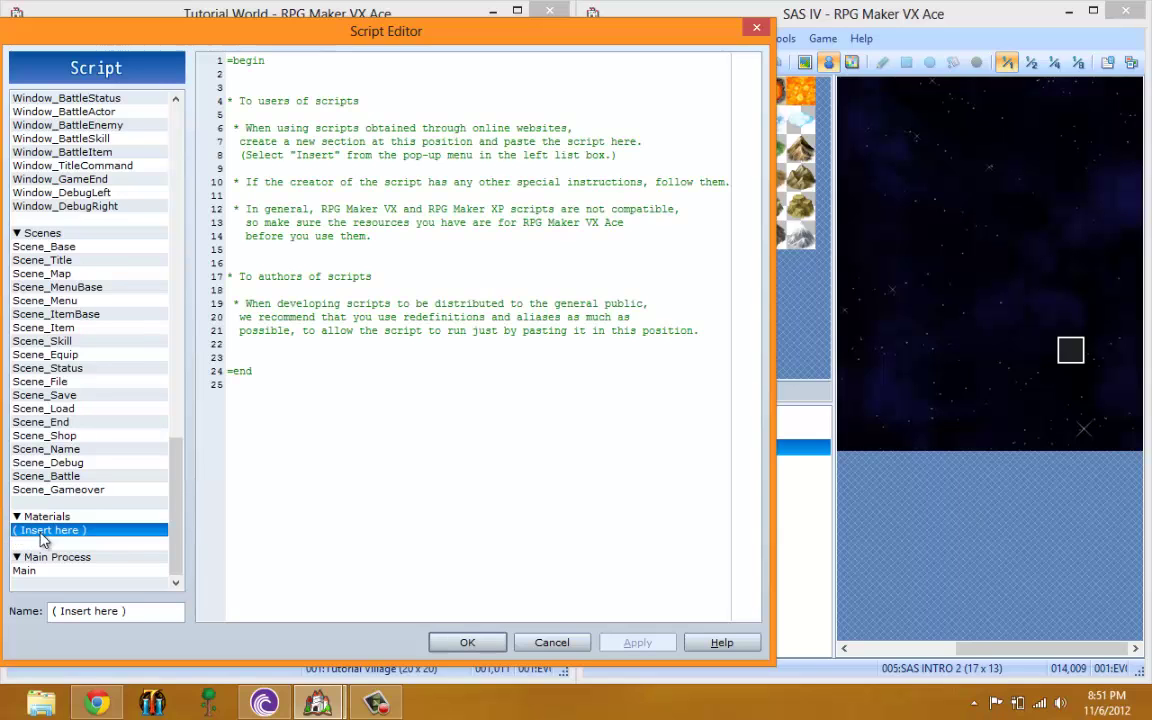
click(45, 558)
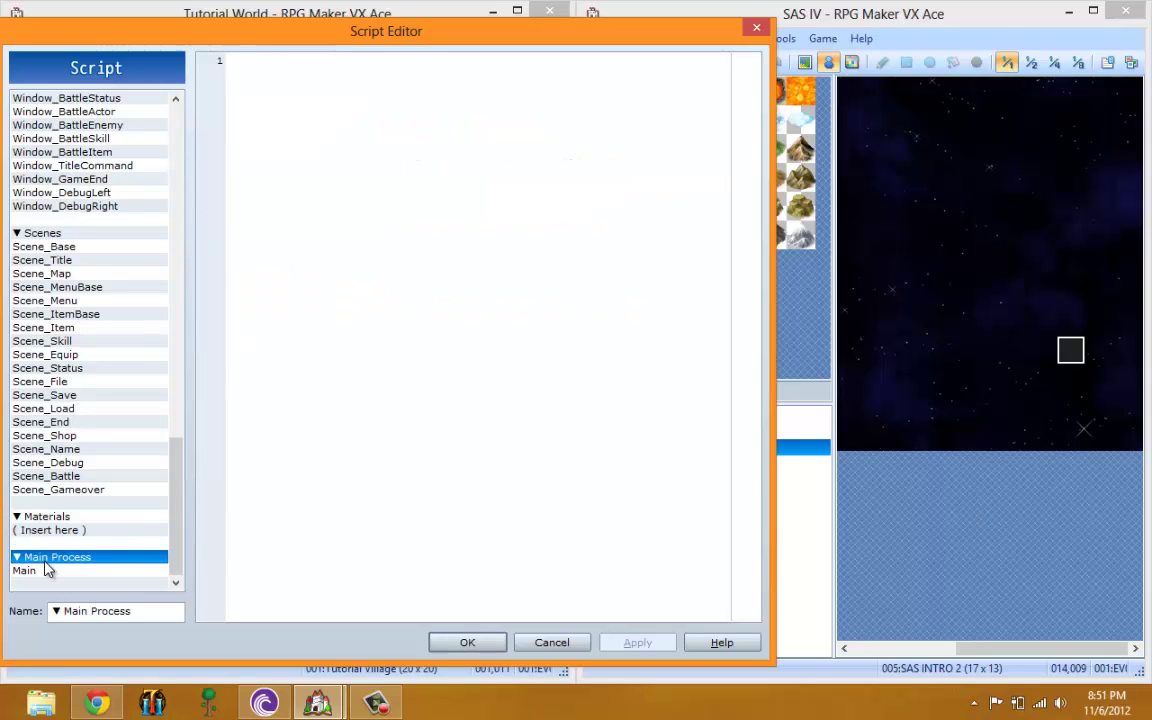
click(86, 531)
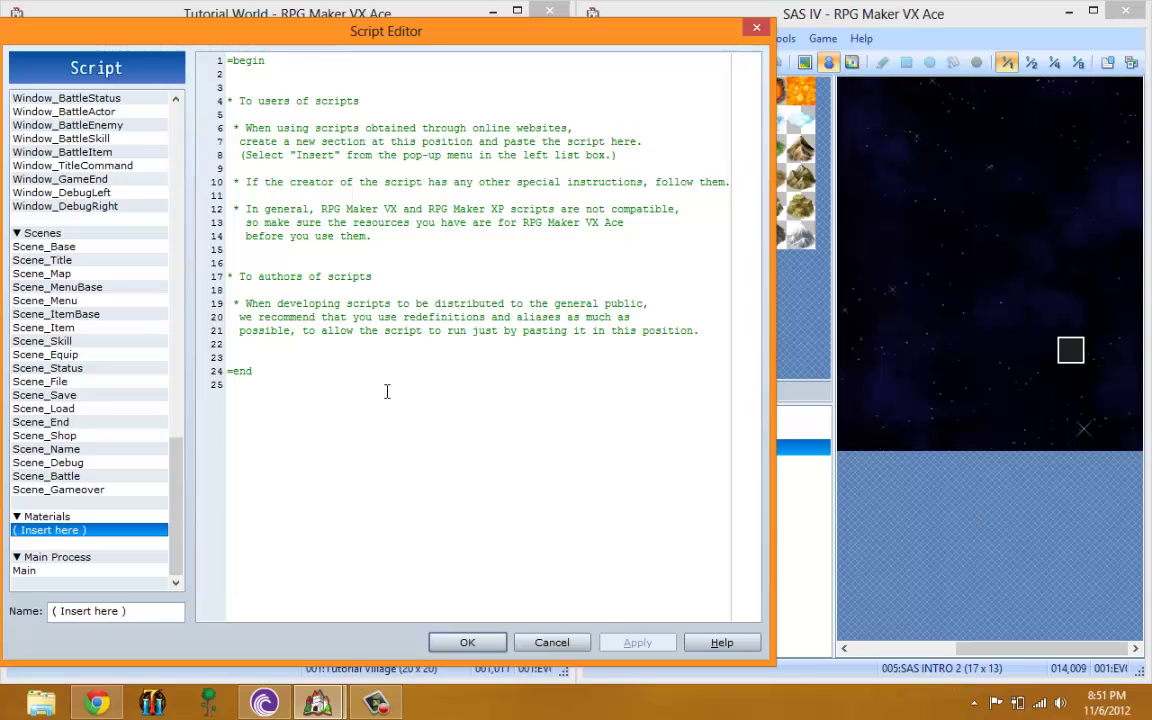
Step: Select the blank script slot between (Insert here) and Main Process and check which script commands are available for it
key(Insert)
right_click(110, 548)
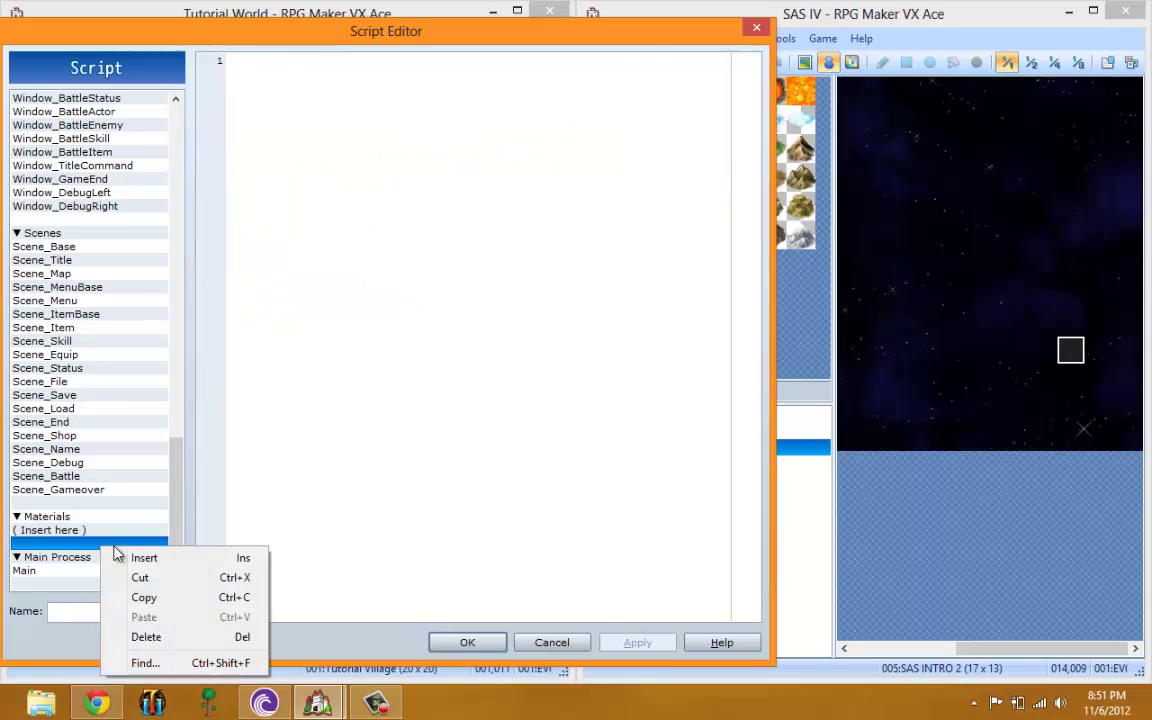
key(Escape)
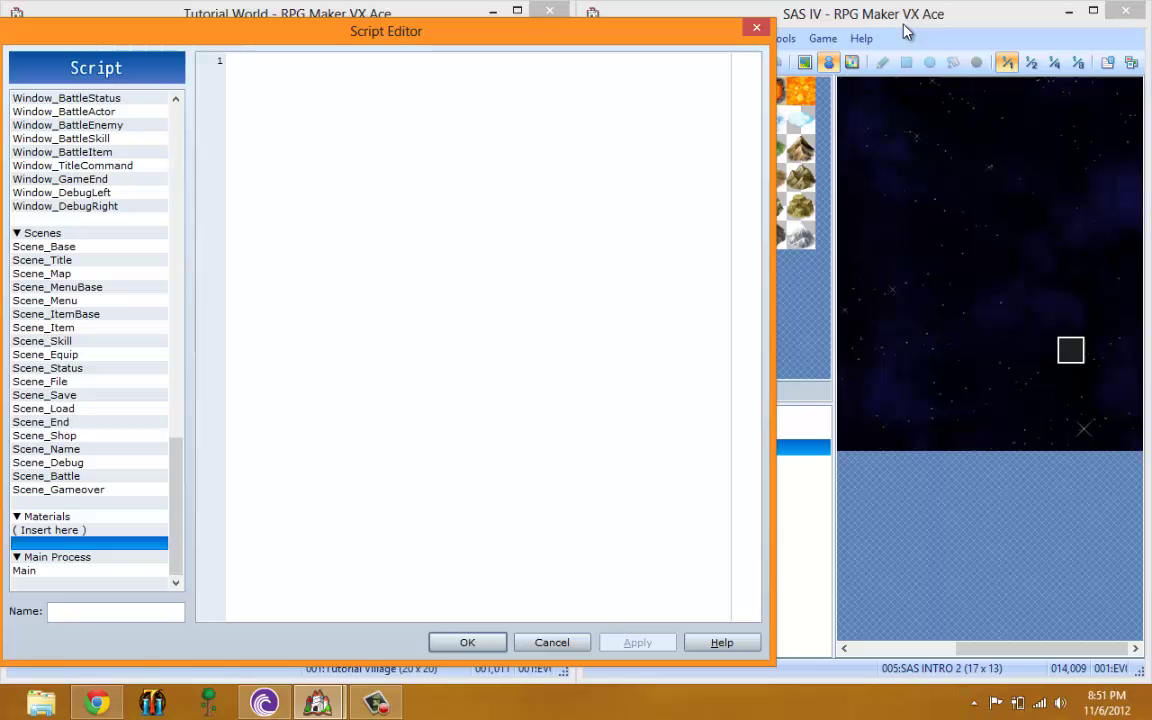
Step: Switch to Chrome, show the Sapphire Action System IV forum topic, and close the three YouTube pages
click(96, 703)
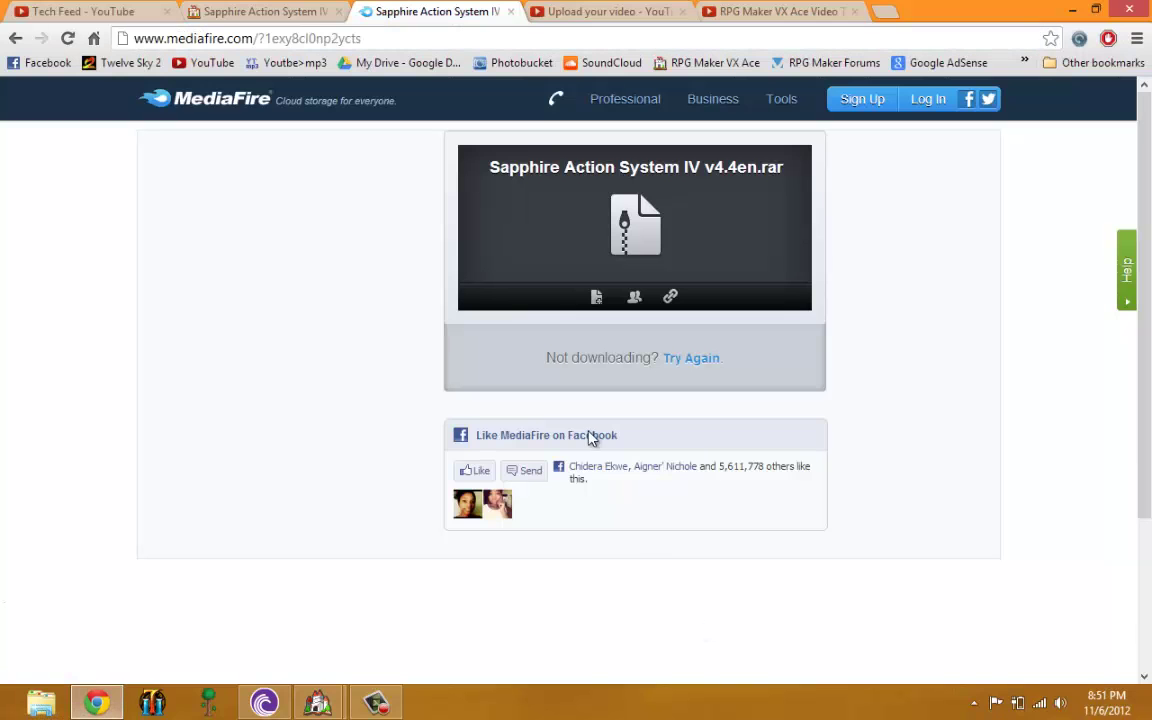
click(272, 12)
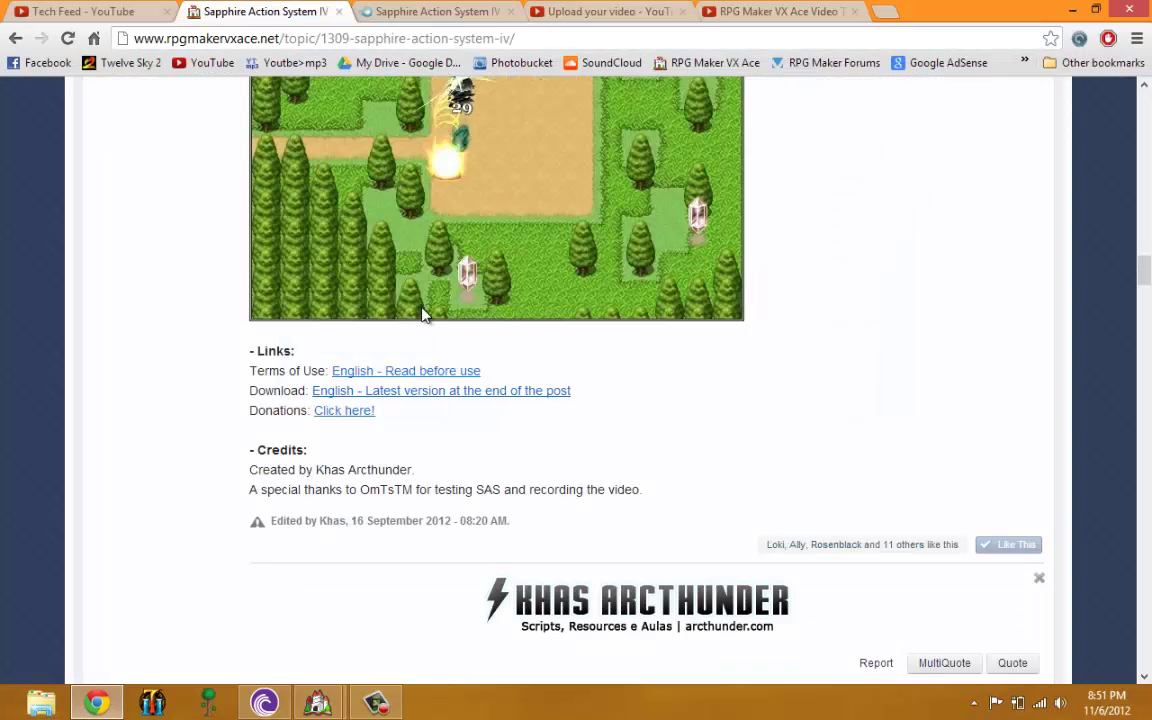
click(153, 13)
click(166, 12)
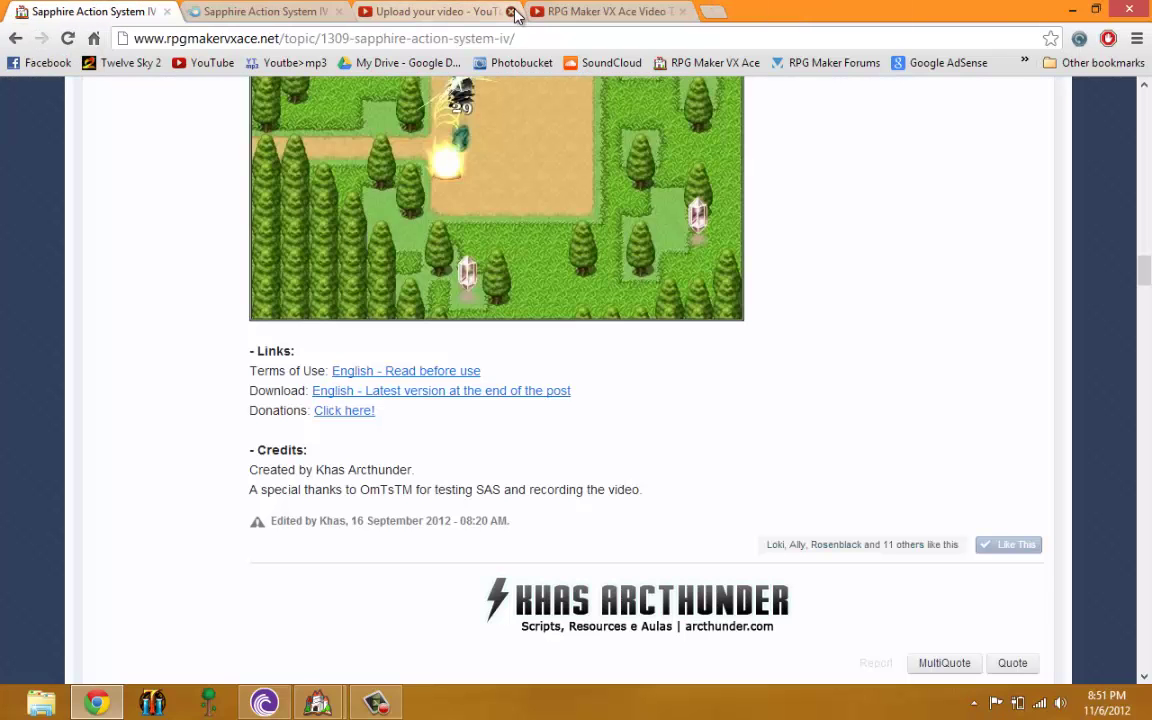
click(515, 12)
click(515, 12)
Step: Leave the Sapphire Action System IV topic for the forum index and open the Complete RGSS3 Scripts forum under RGSS3 & Ruby Scripting
scroll(342, 303, down, 1)
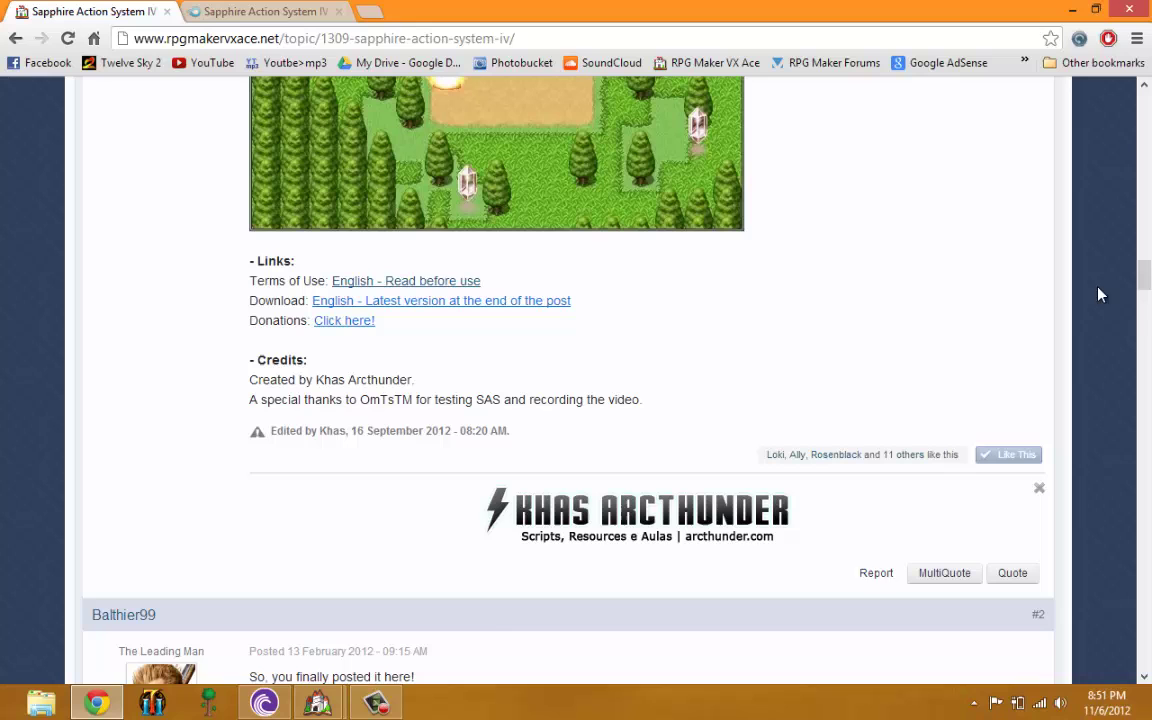
drag(1143, 270, 1148, 105)
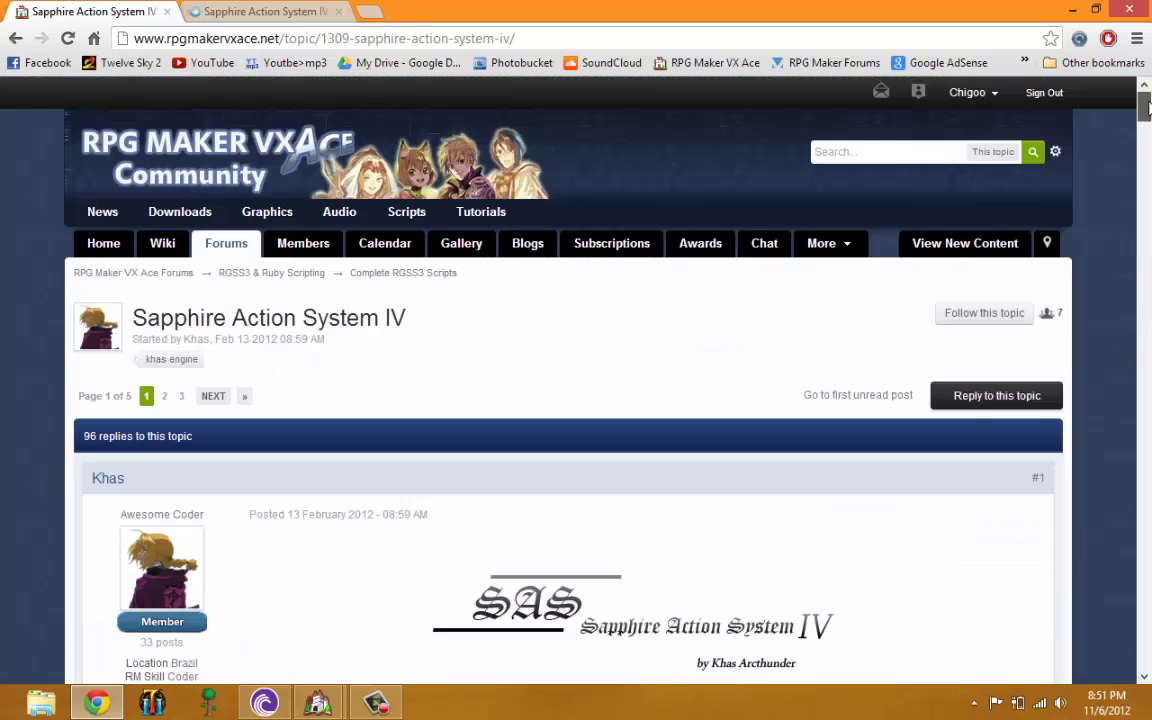
click(183, 283)
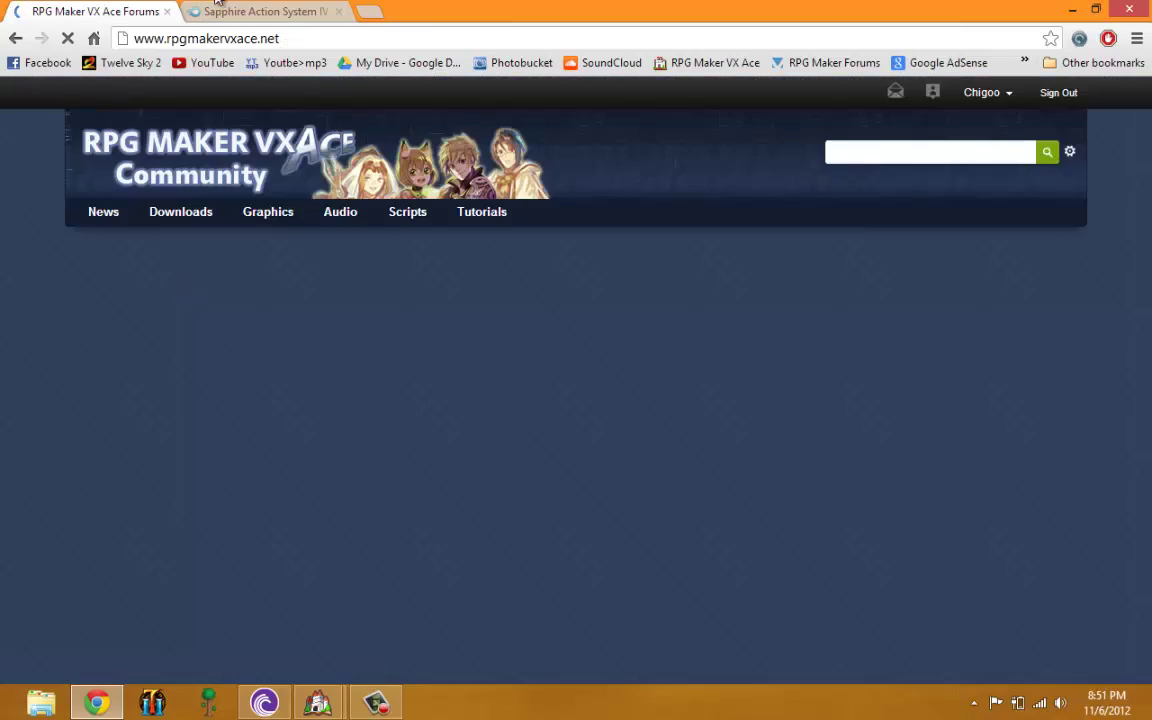
scroll(183, 222, down, 15)
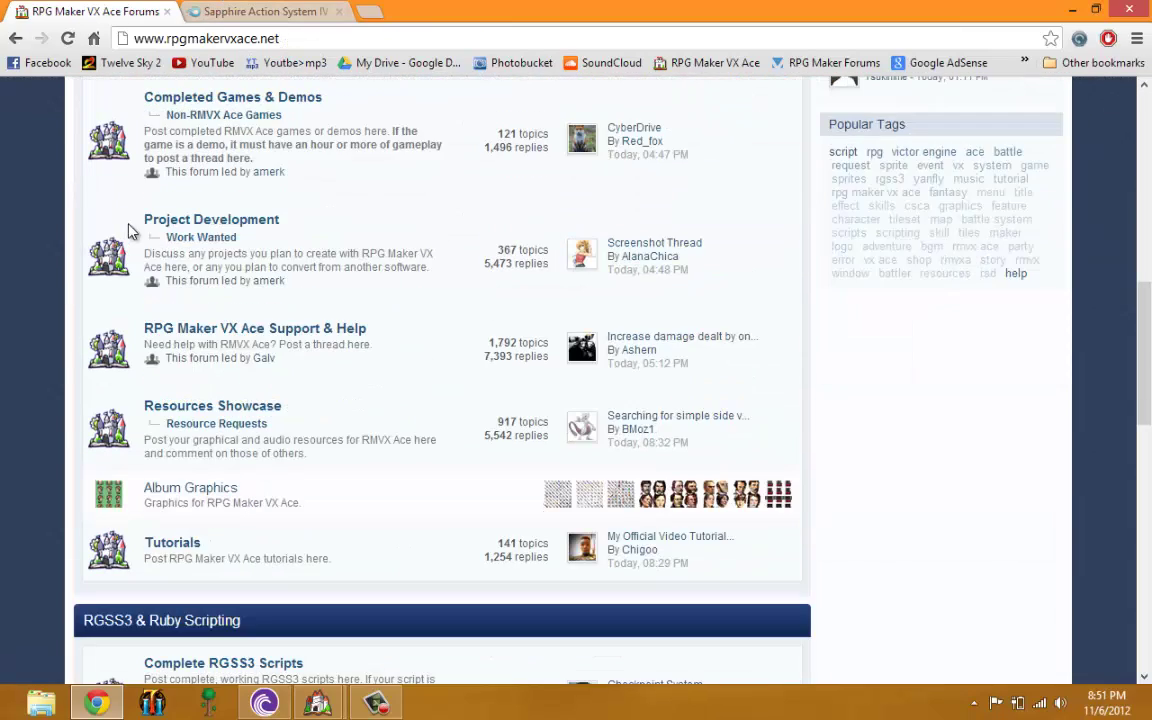
scroll(195, 203, up, 2)
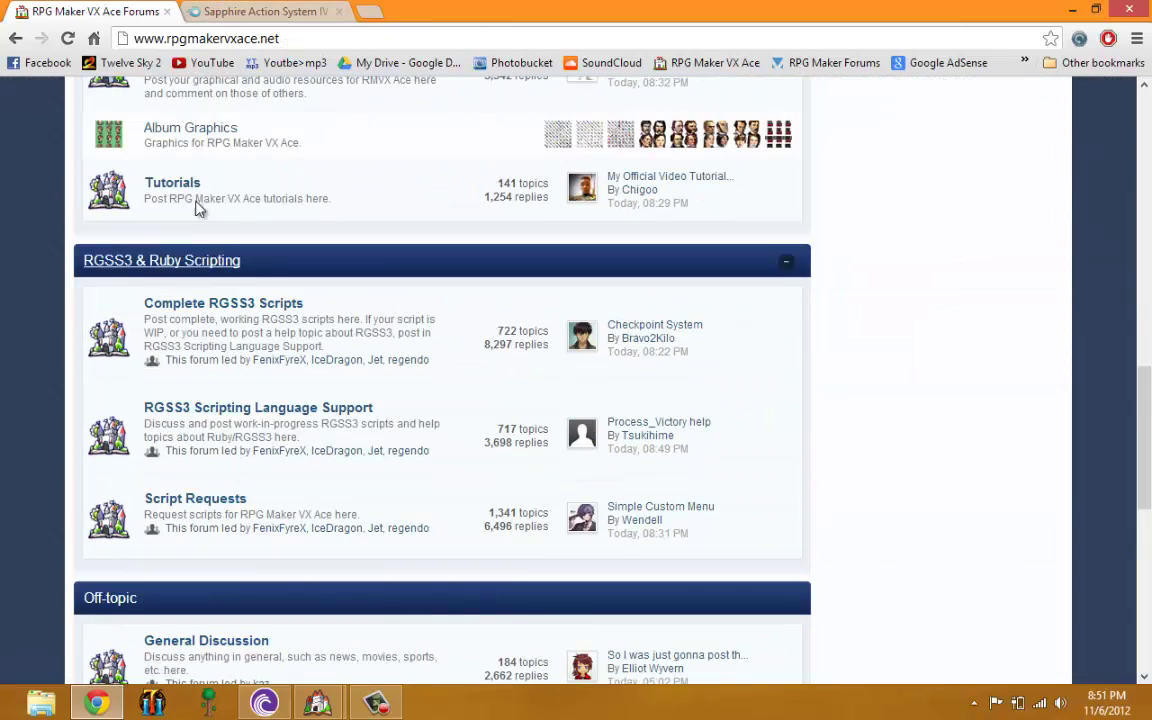
click(252, 306)
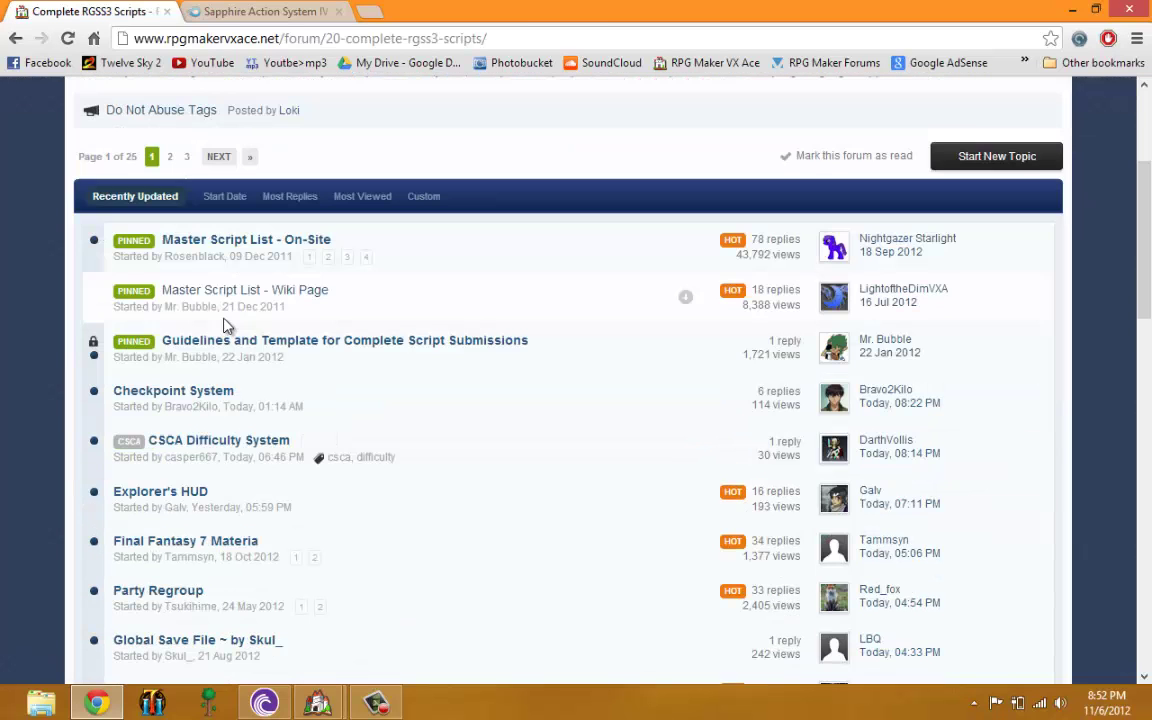
Step: Open the pinned Master Script List On-Site and Wiki Page topics in new tabs and look through the On-Site list's categories
scroll(210, 321, down, 3)
scroll(220, 325, down, 3)
scroll(200, 480, down, 2)
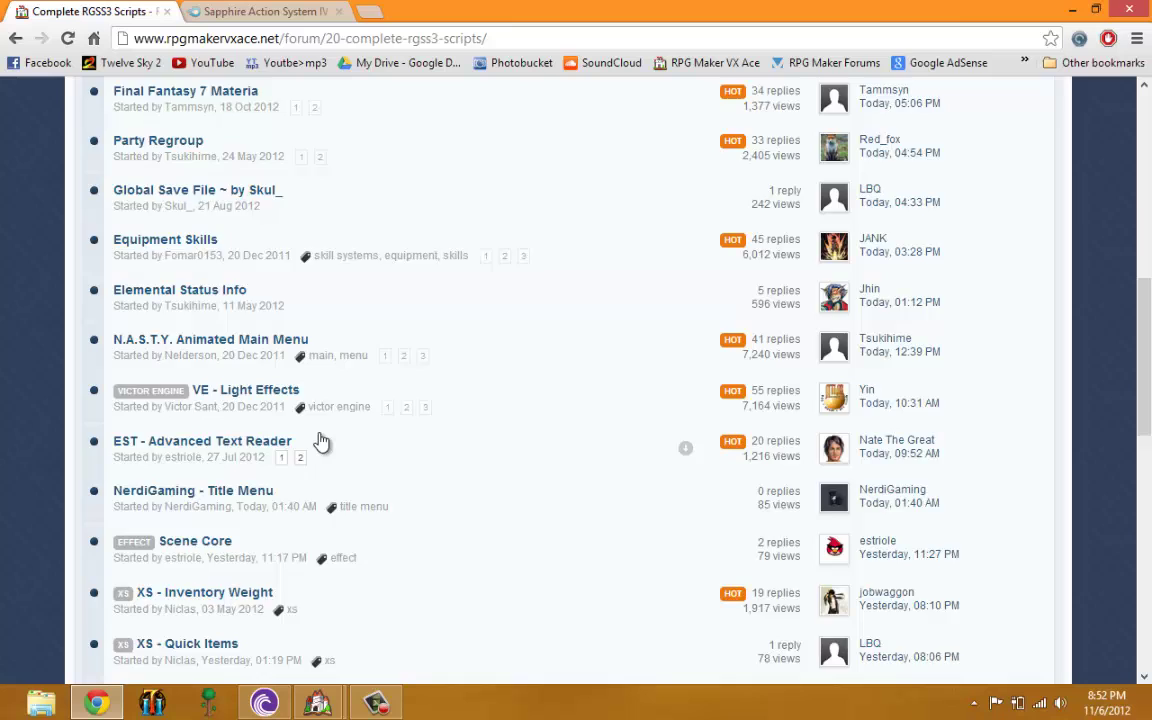
scroll(325, 300, up, 4)
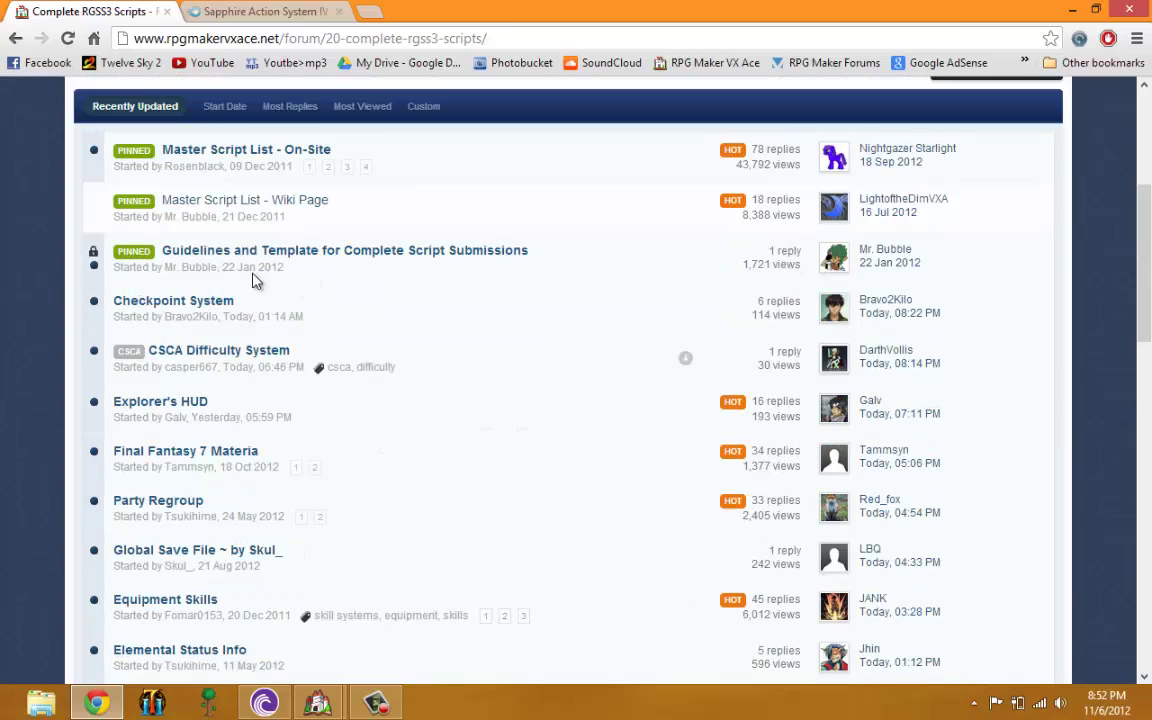
middle_click(270, 158)
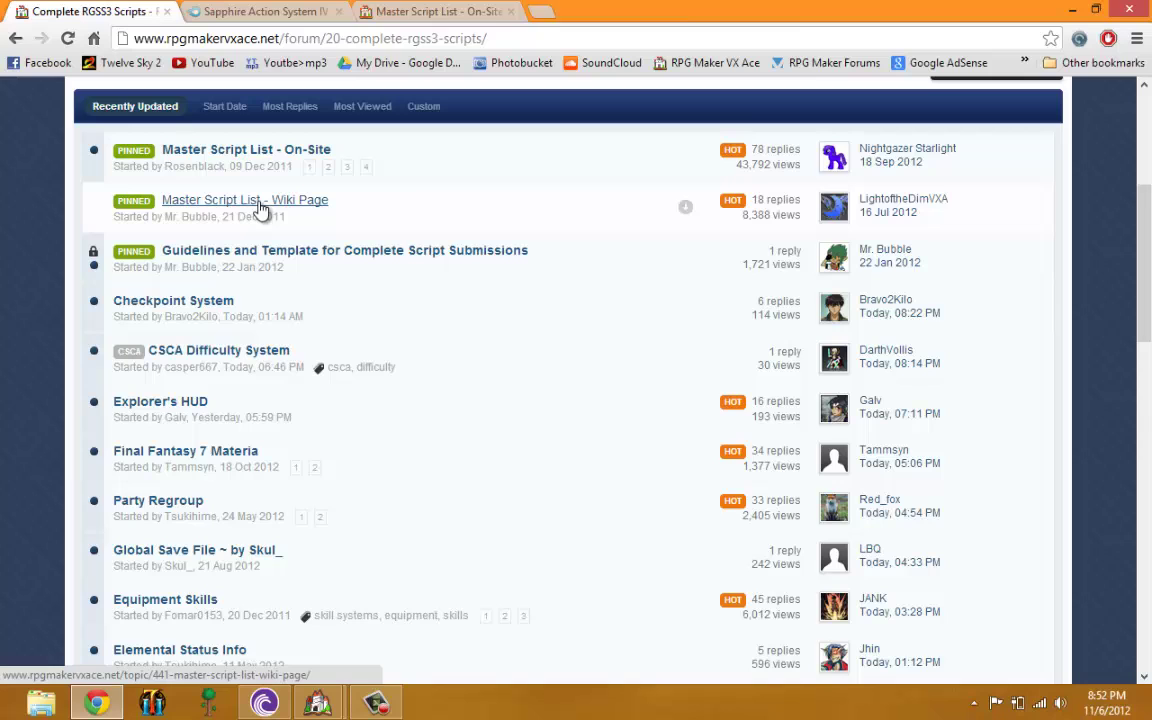
middle_click(262, 210)
key(ctrl+3)
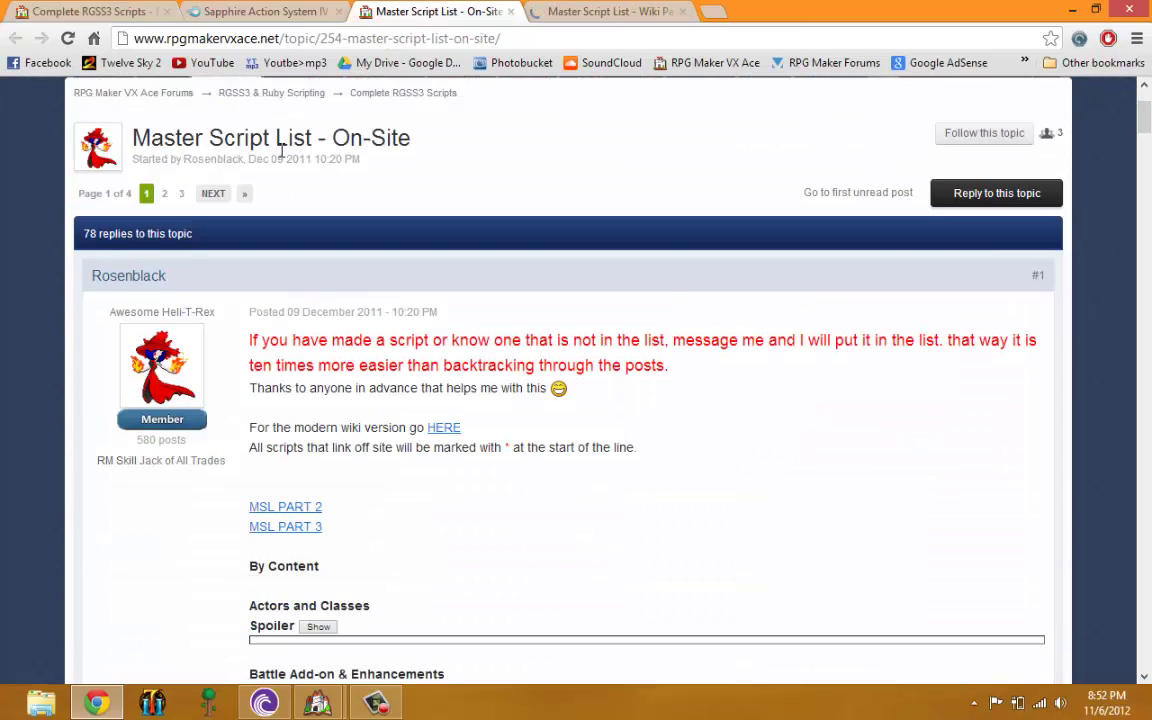
scroll(430, 340, down, 5)
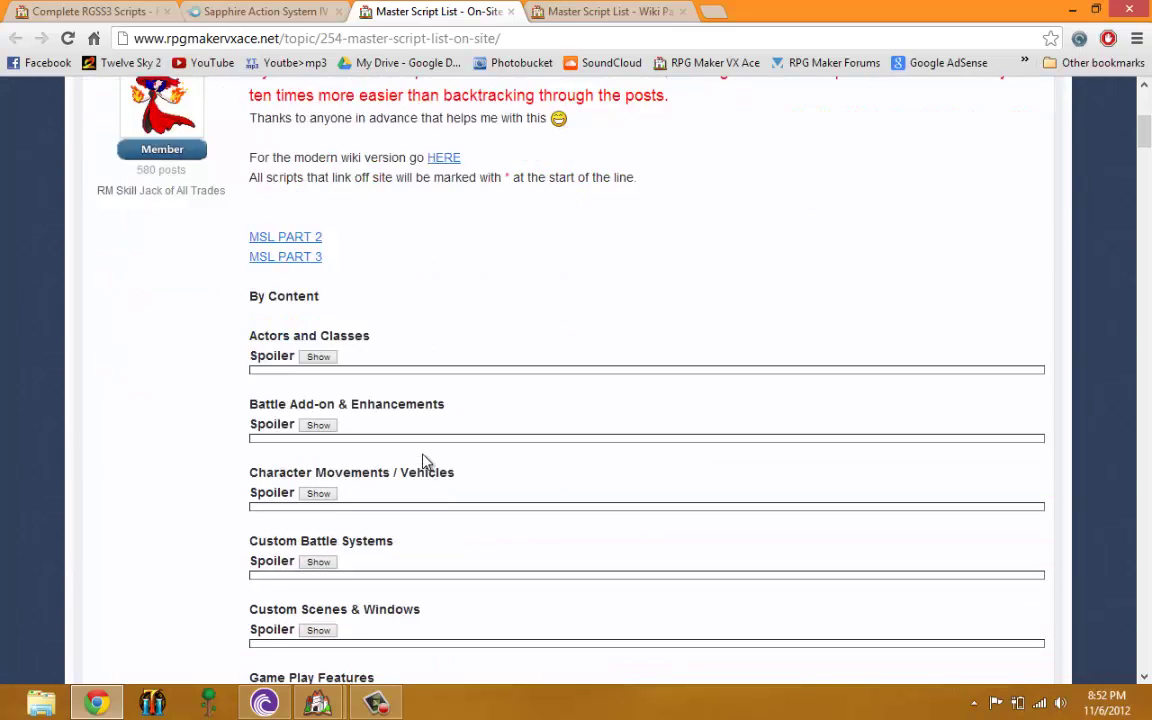
Step: Follow the wiki link in the Master Script List - Wiki Page topic and look through the wiki's script table
click(540, 12)
scroll(450, 368, down, 2)
click(450, 368)
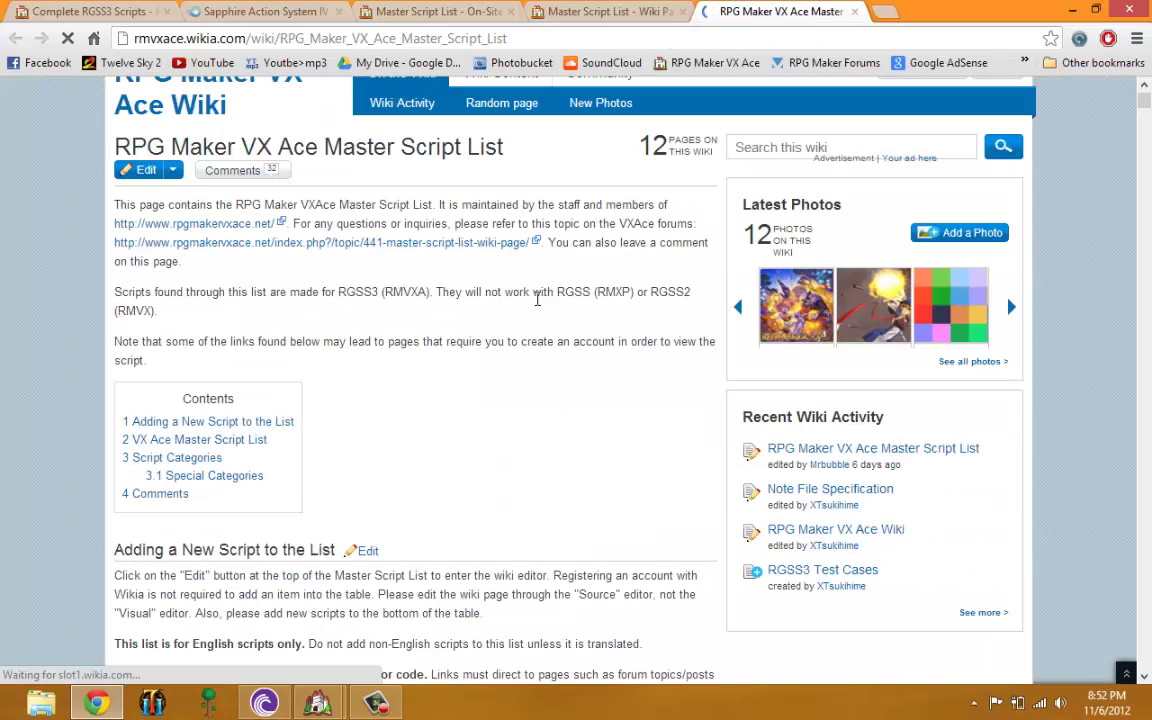
scroll(85, 338, down, 4)
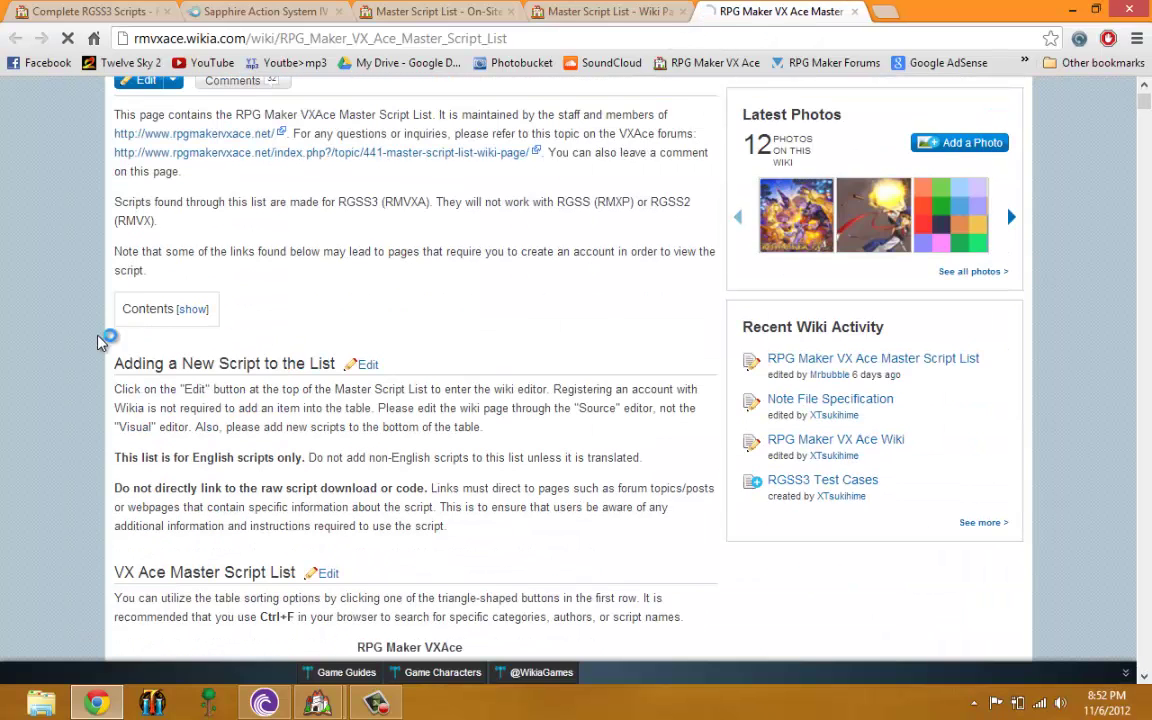
scroll(72, 338, down, 10)
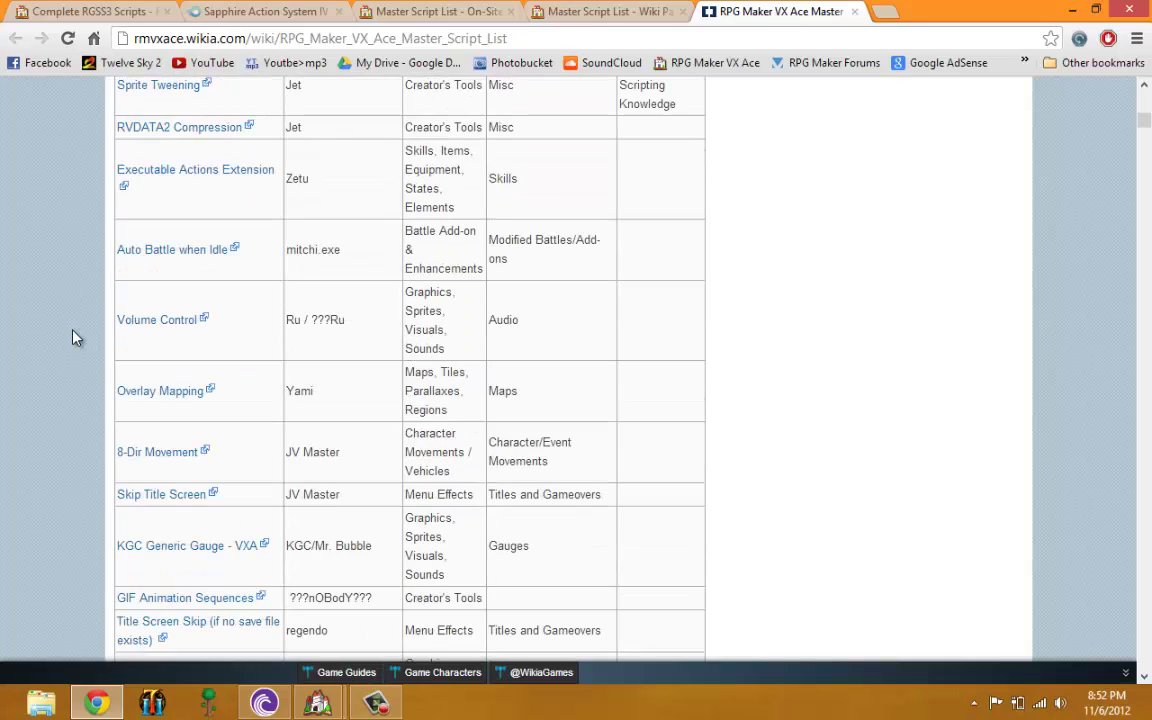
Step: Return to the On-Site master list and check the scripts under Game Play Features and Custom Scenes & Windows
click(576, 8)
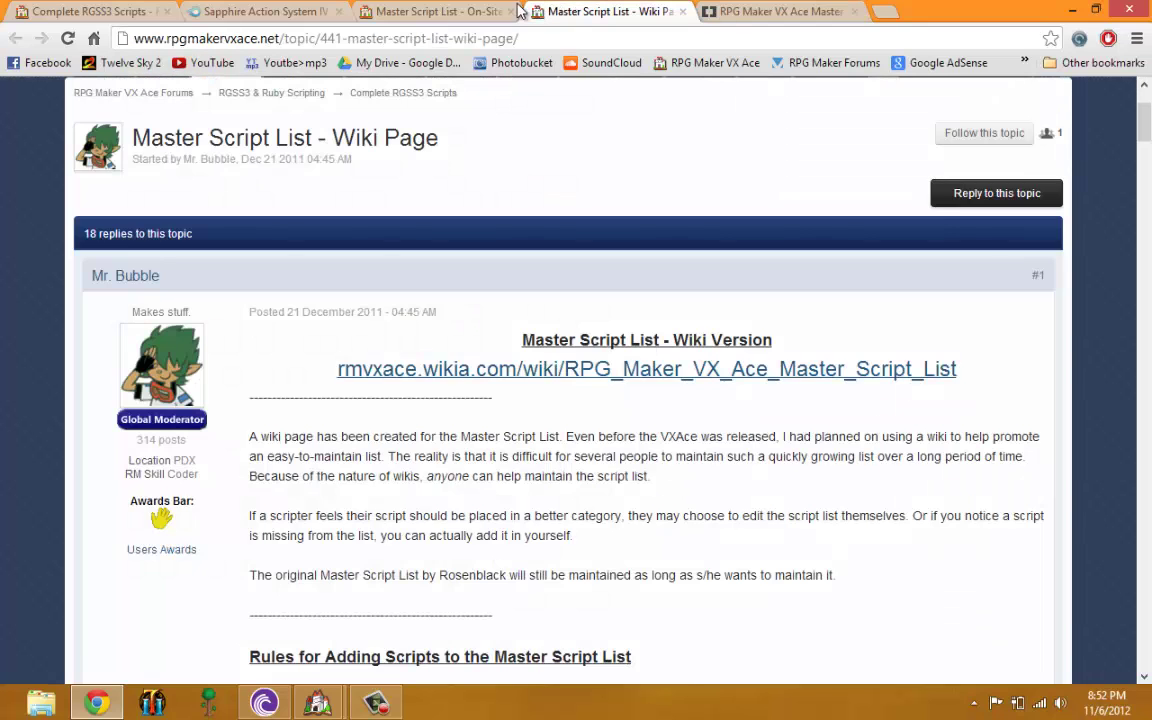
click(440, 11)
scroll(322, 393, down, 2)
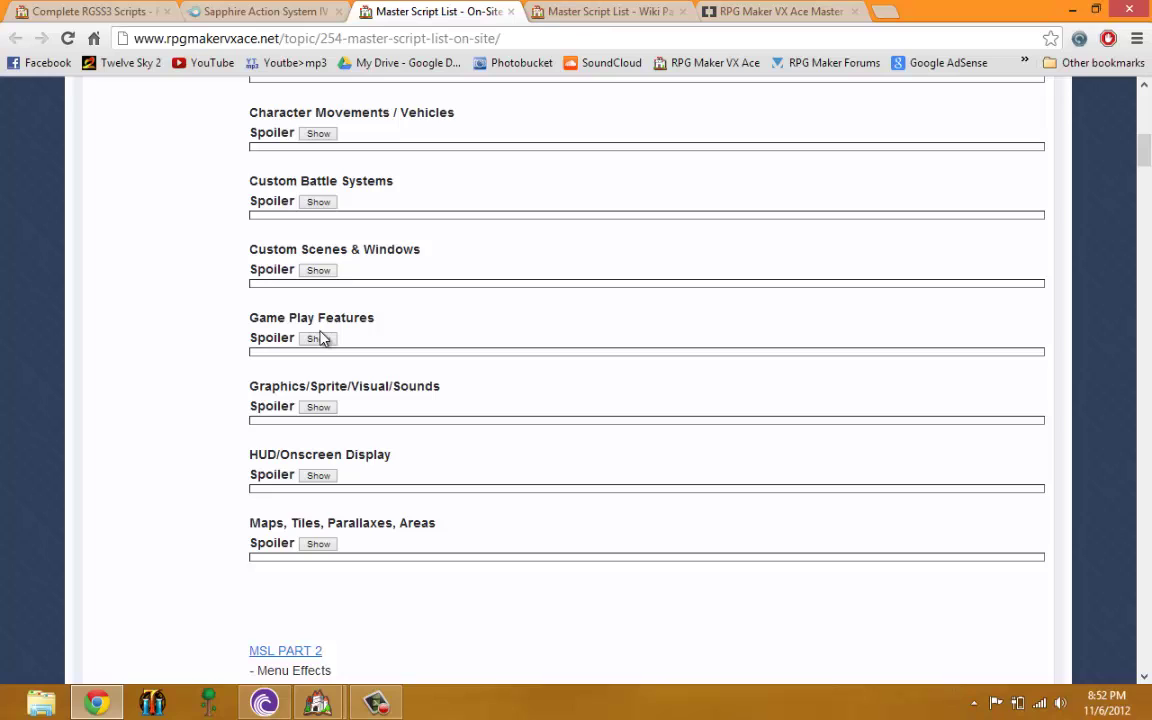
click(318, 339)
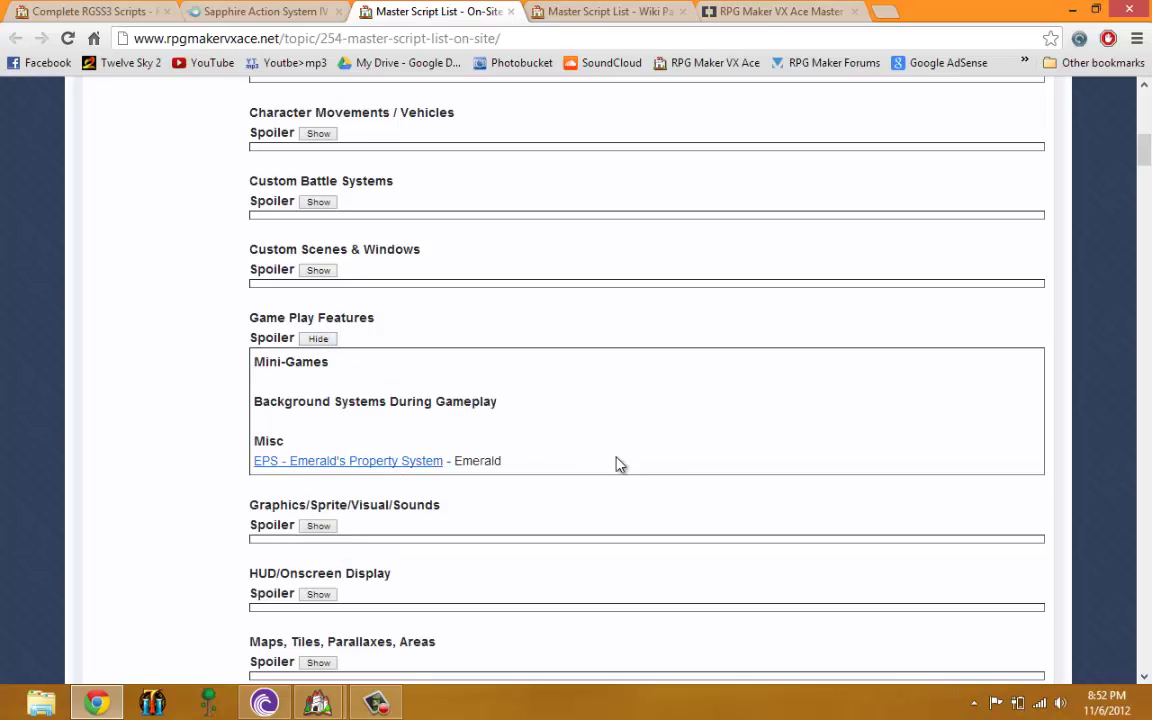
click(318, 270)
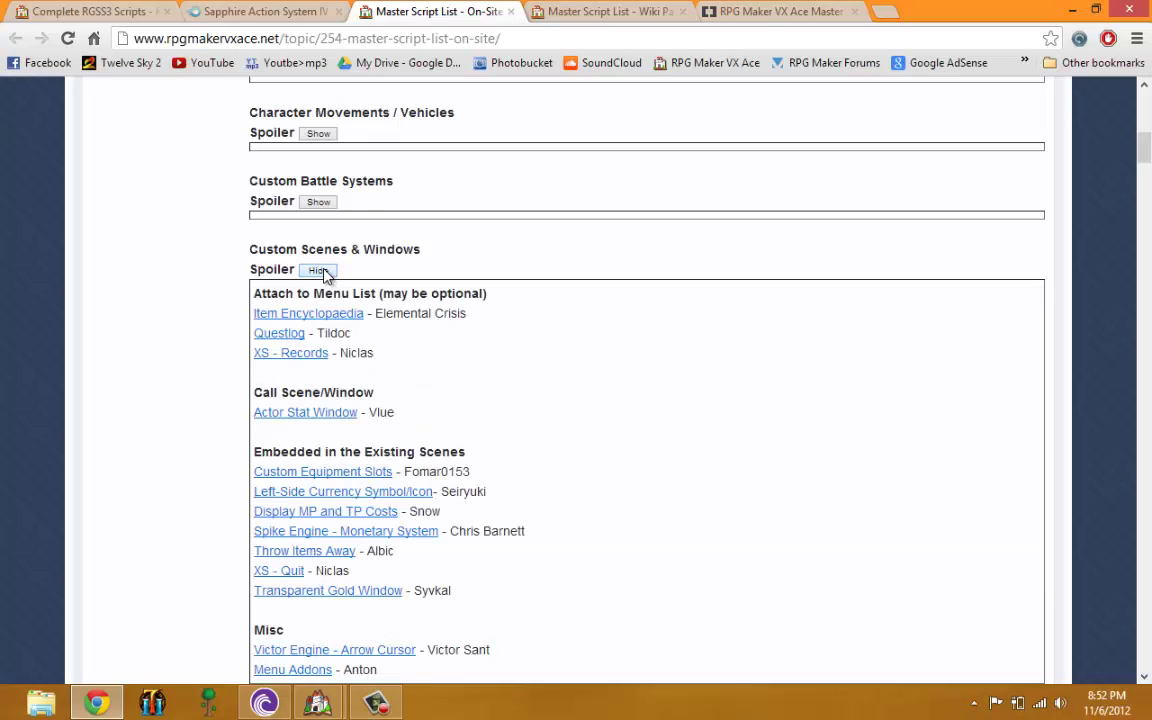
click(320, 270)
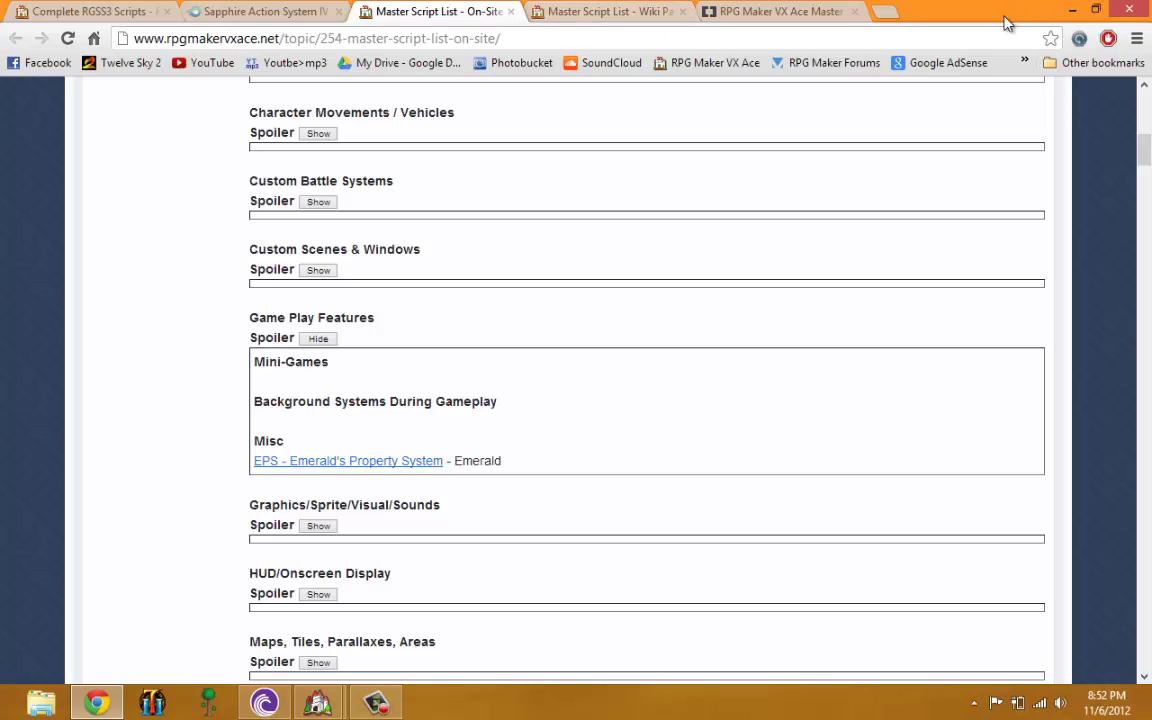
Step: Switch to RPG Maker VX Ace, move the Tutorial World Script Editor aside, and open the SAS IV project's Script Editor
click(1069, 10)
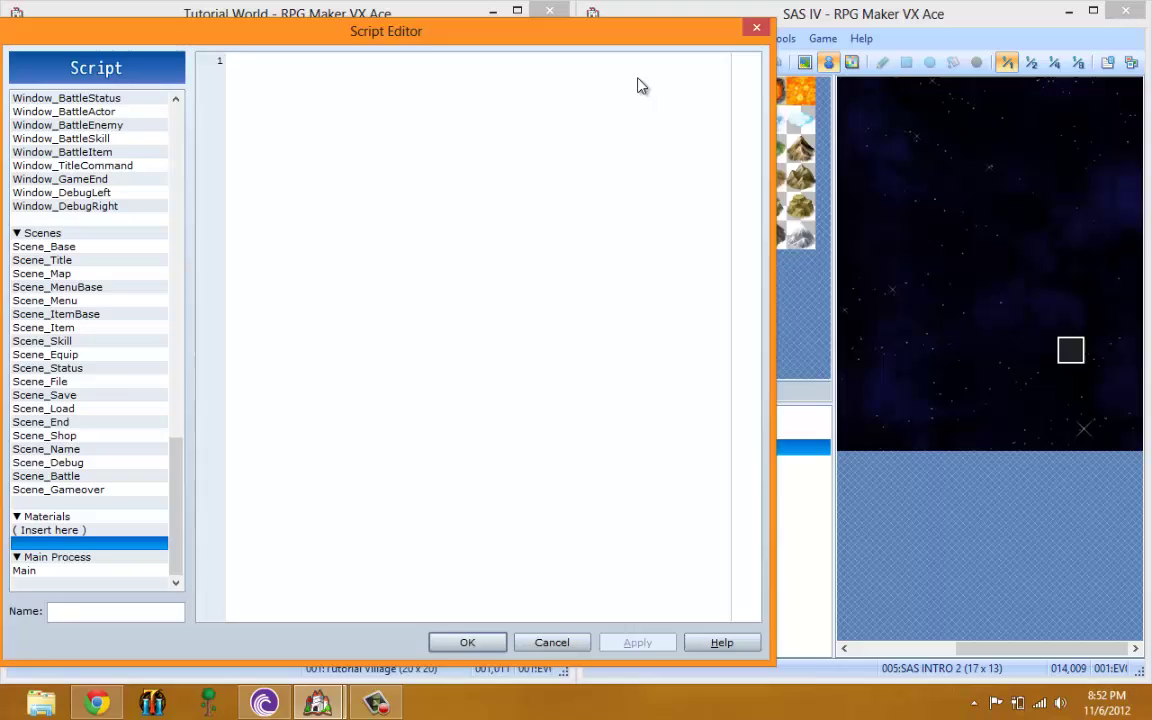
drag(607, 31, 711, 82)
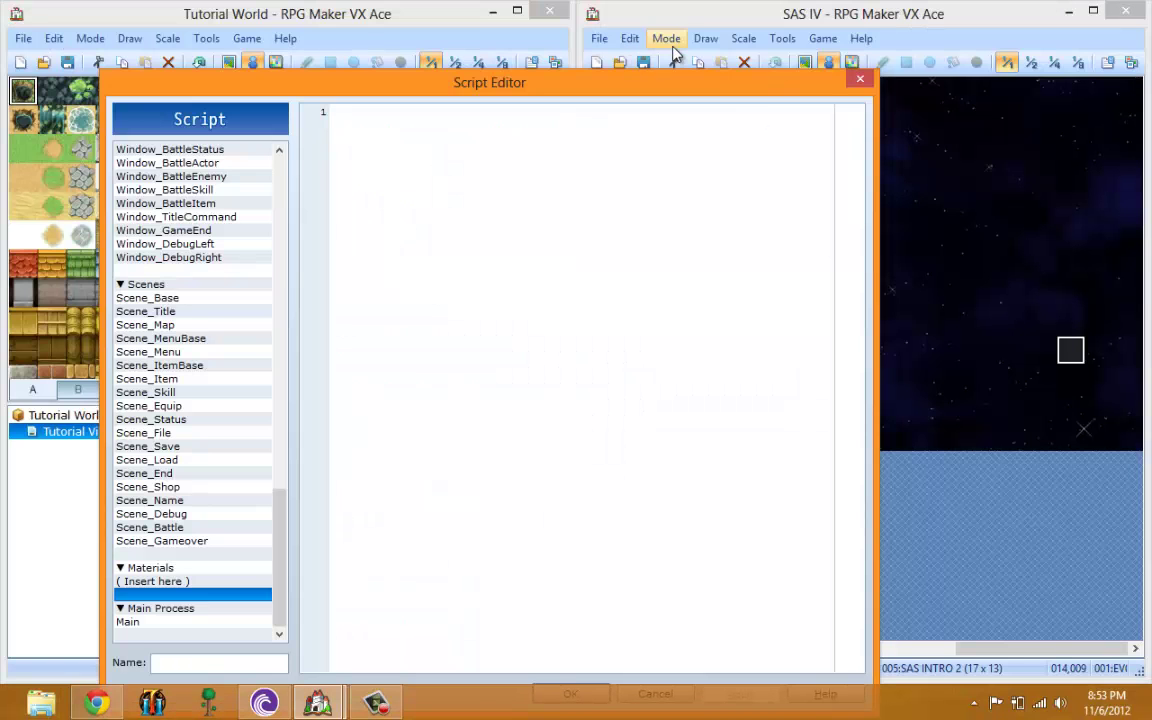
click(865, 14)
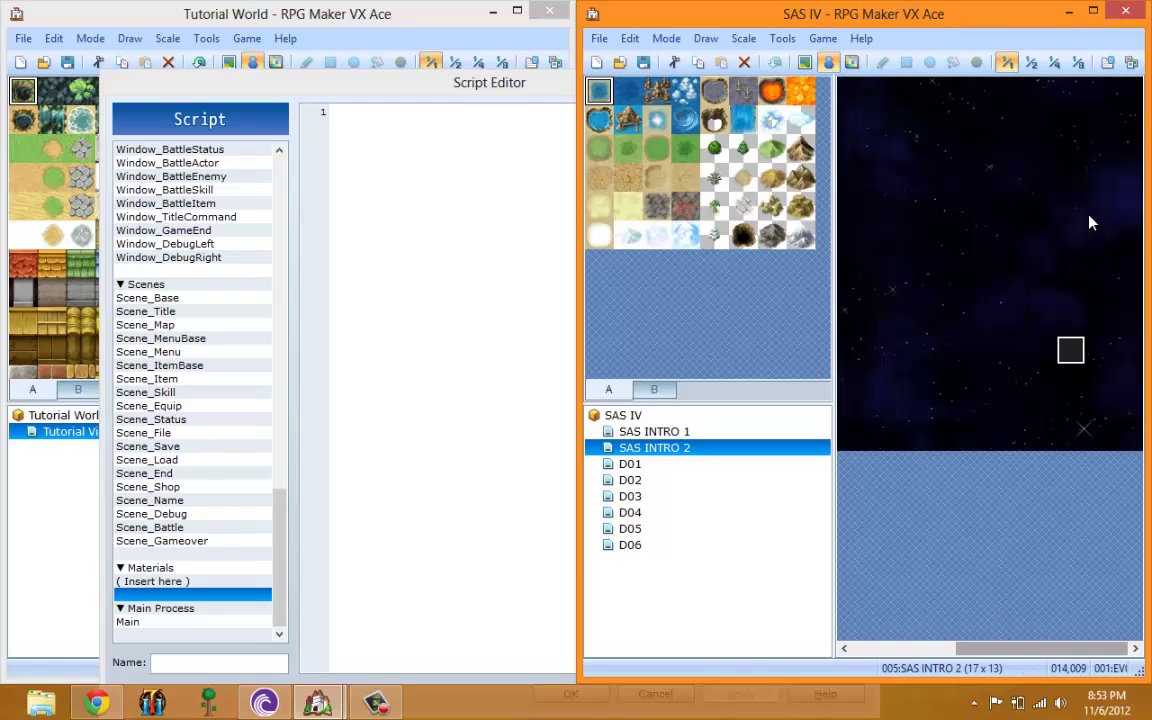
click(780, 38)
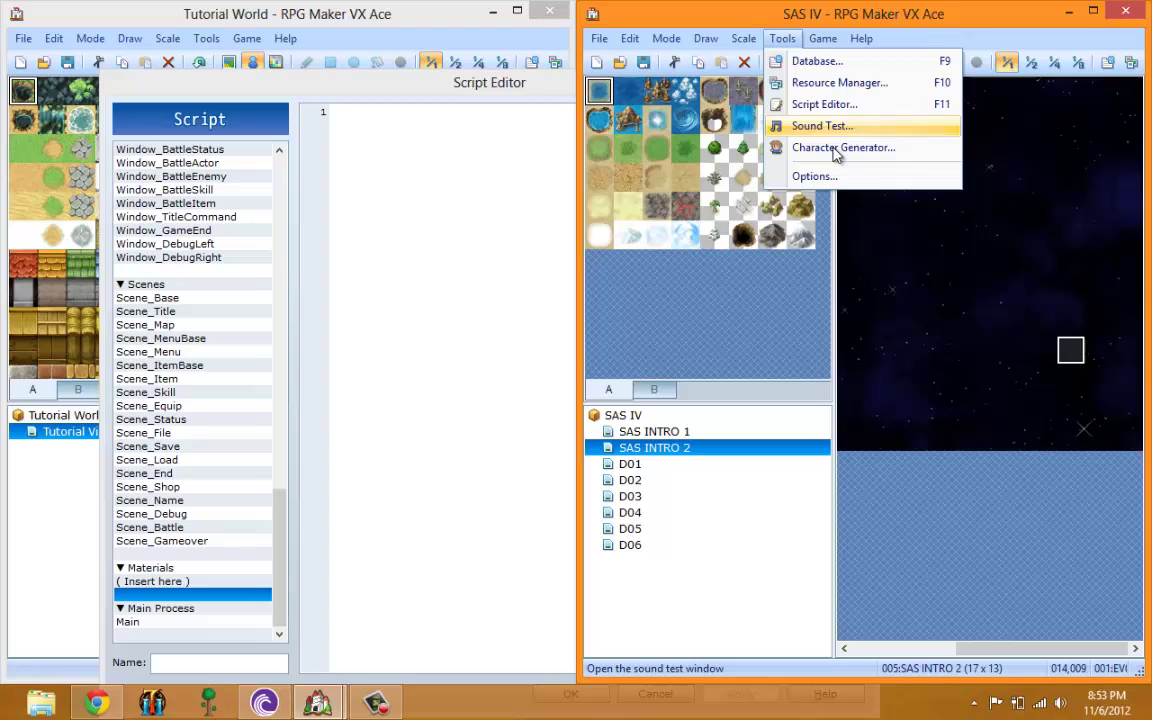
click(800, 104)
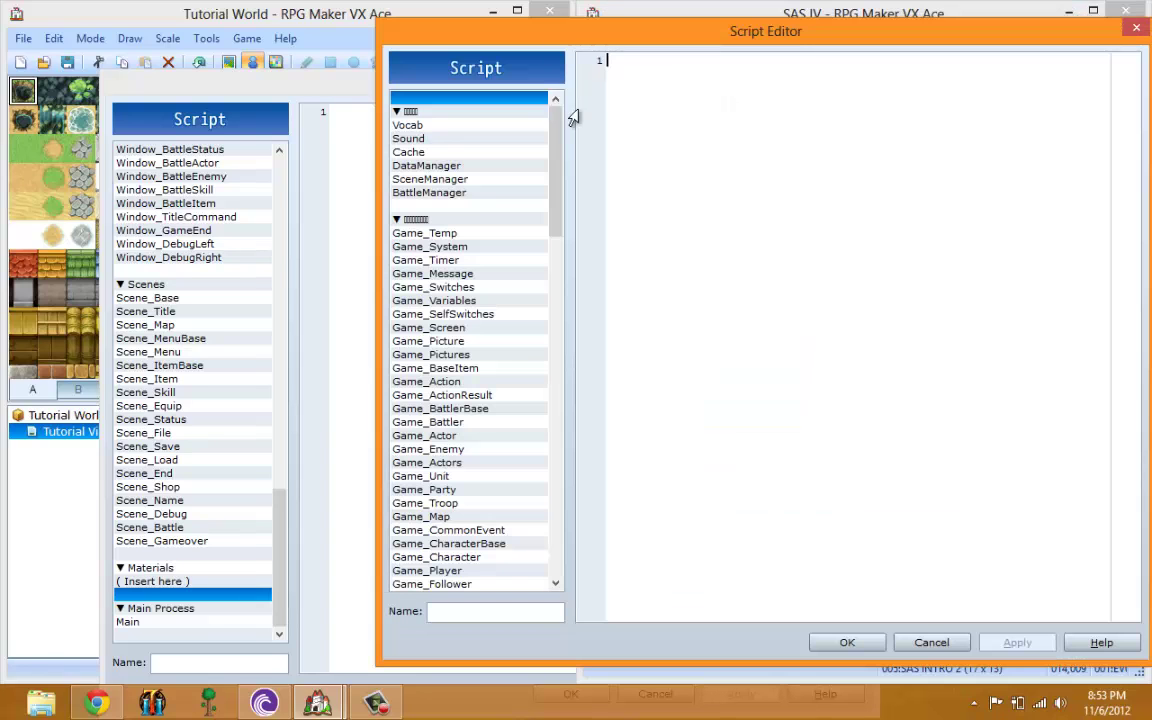
Step: Find the custom scripts near the end of the SAS IV script list and check the section headings around them and the Main entry
drag(556, 172, 551, 515)
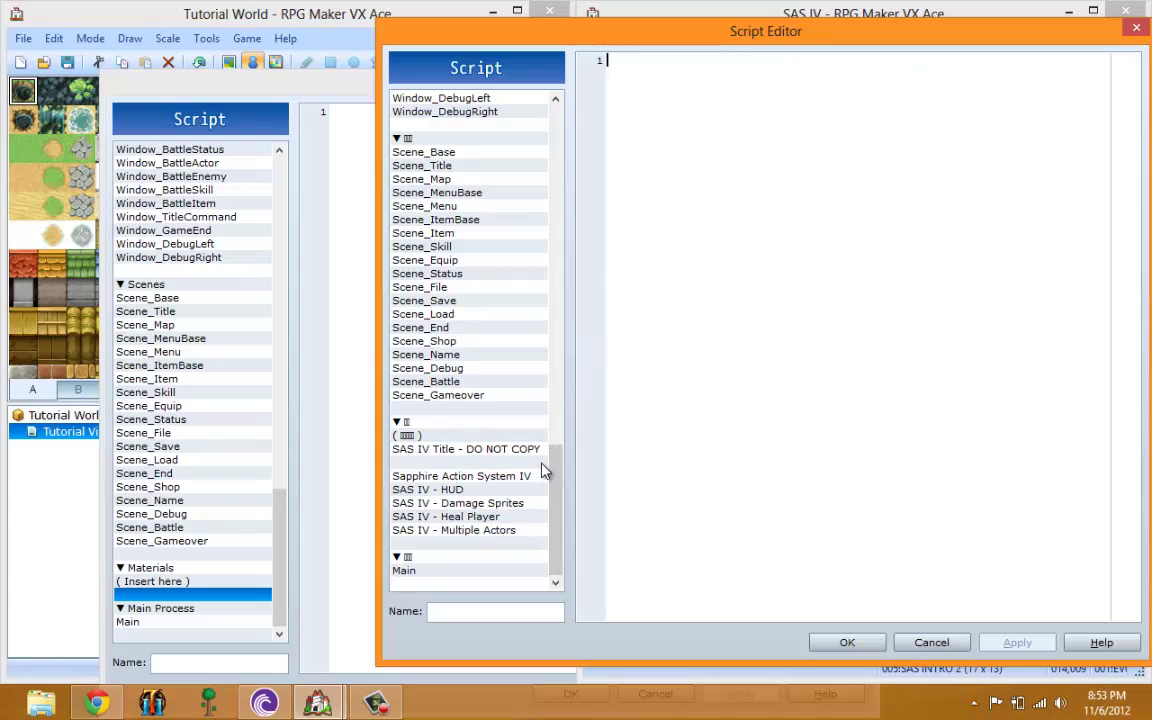
scroll(552, 462, up, 1)
scroll(540, 470, down, 1)
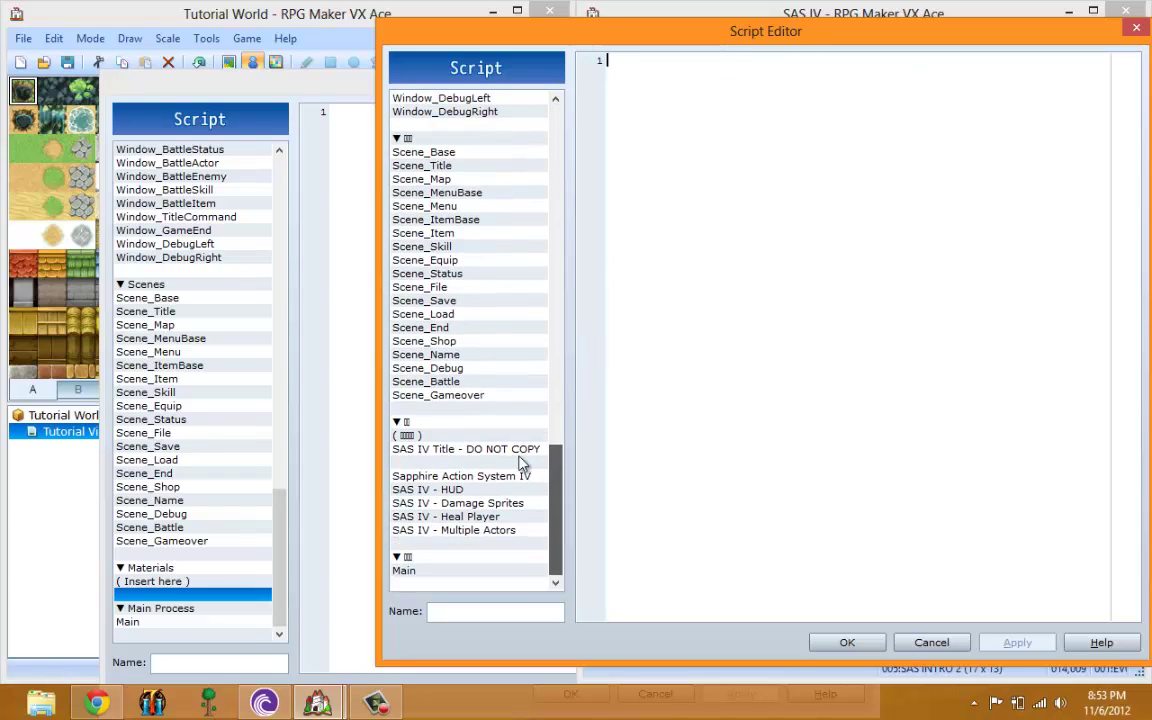
click(405, 421)
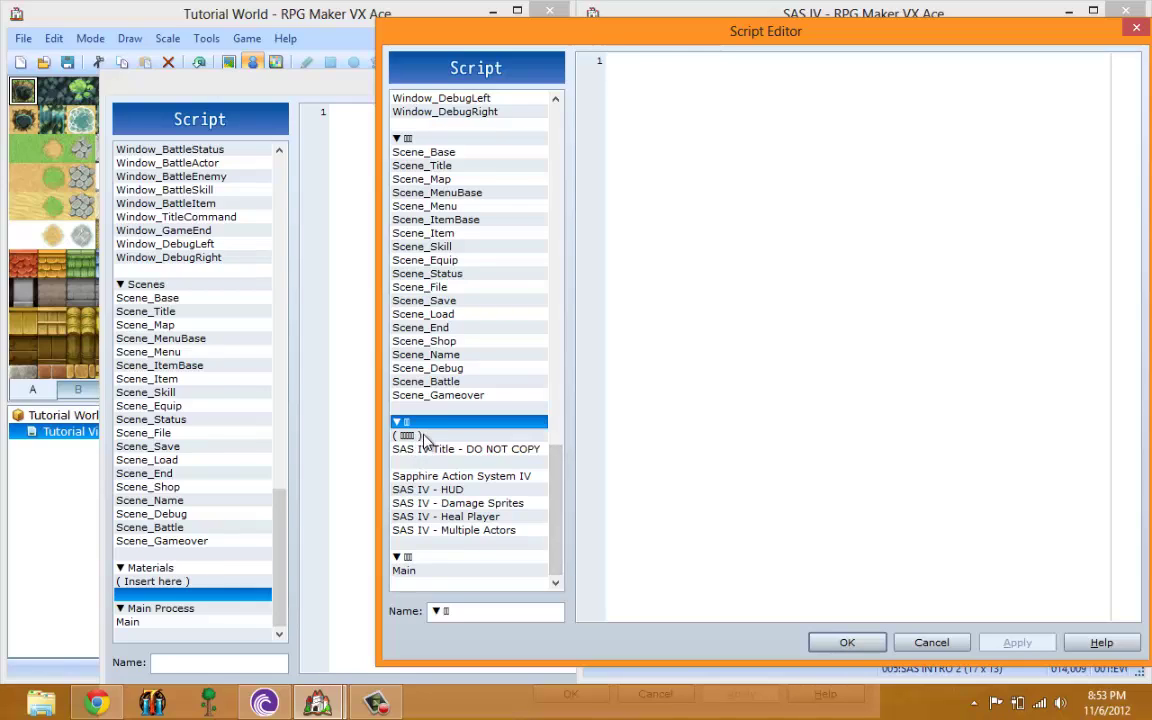
click(421, 559)
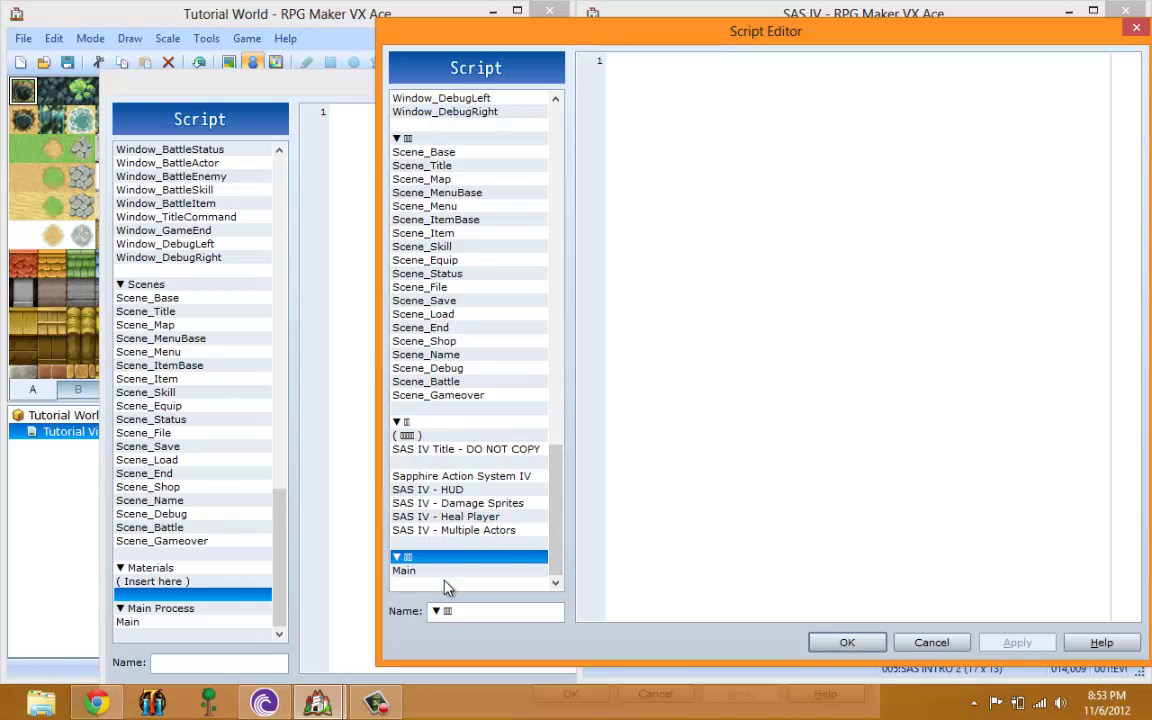
click(447, 570)
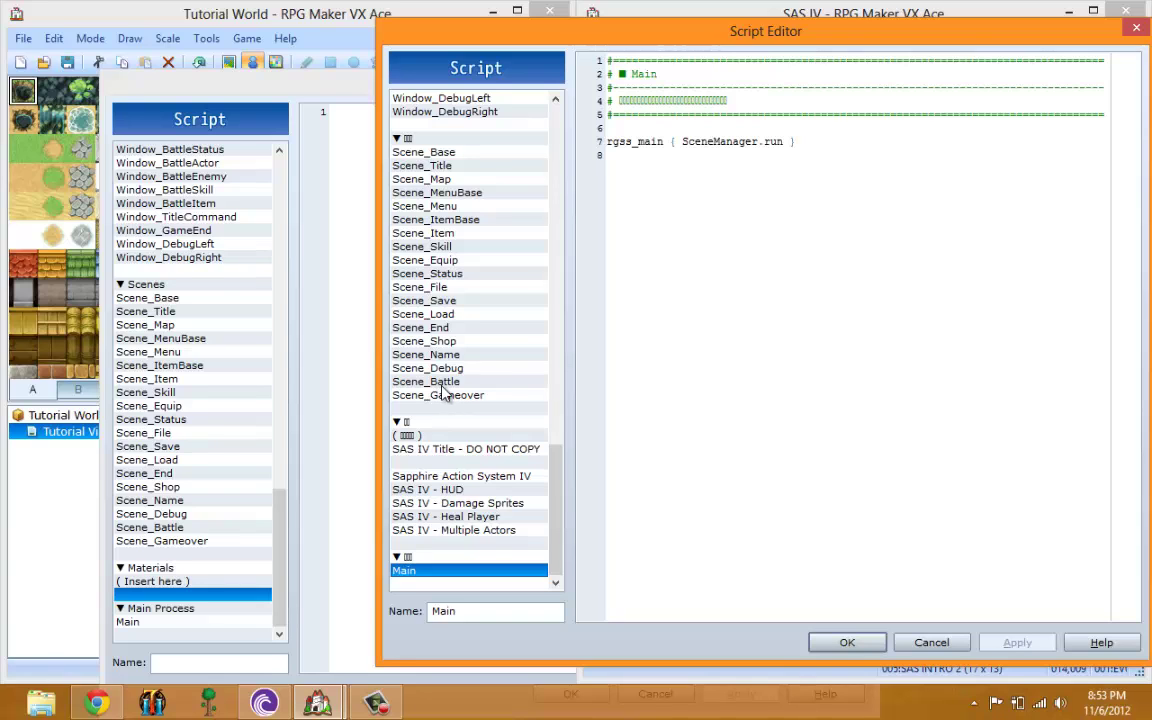
Step: View the SAS IV Title - DO NOT COPY script and read through the Sapphire Action System IV script's terms and instructions
click(466, 449)
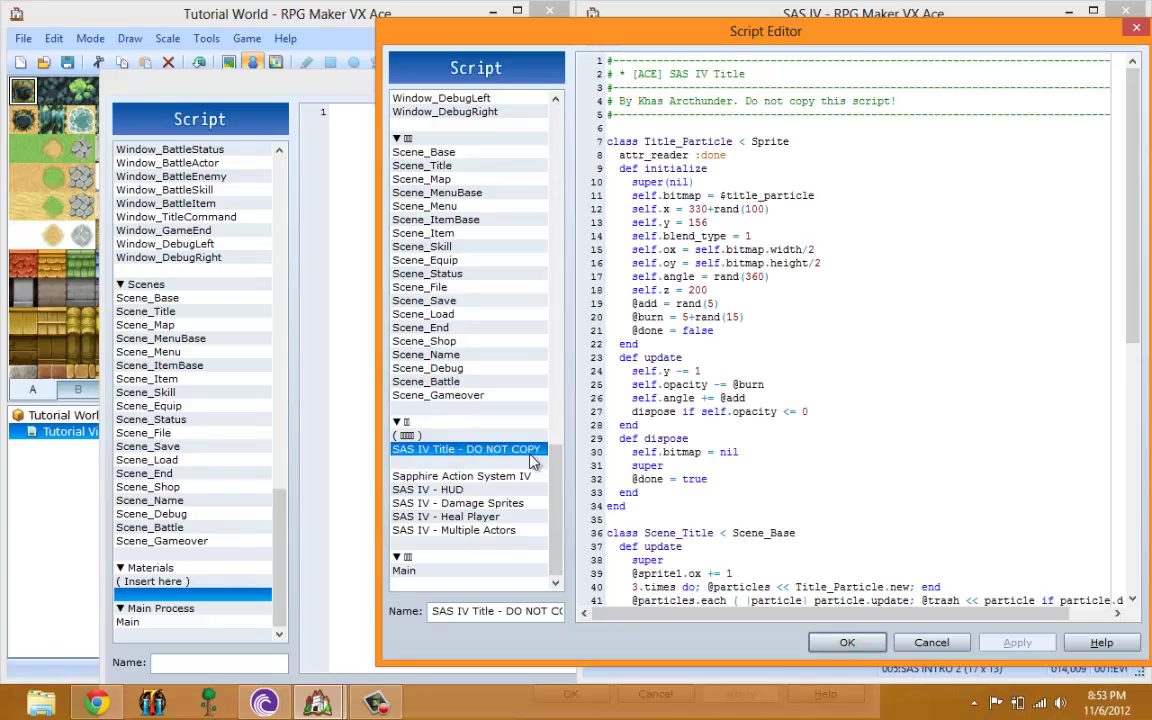
click(515, 477)
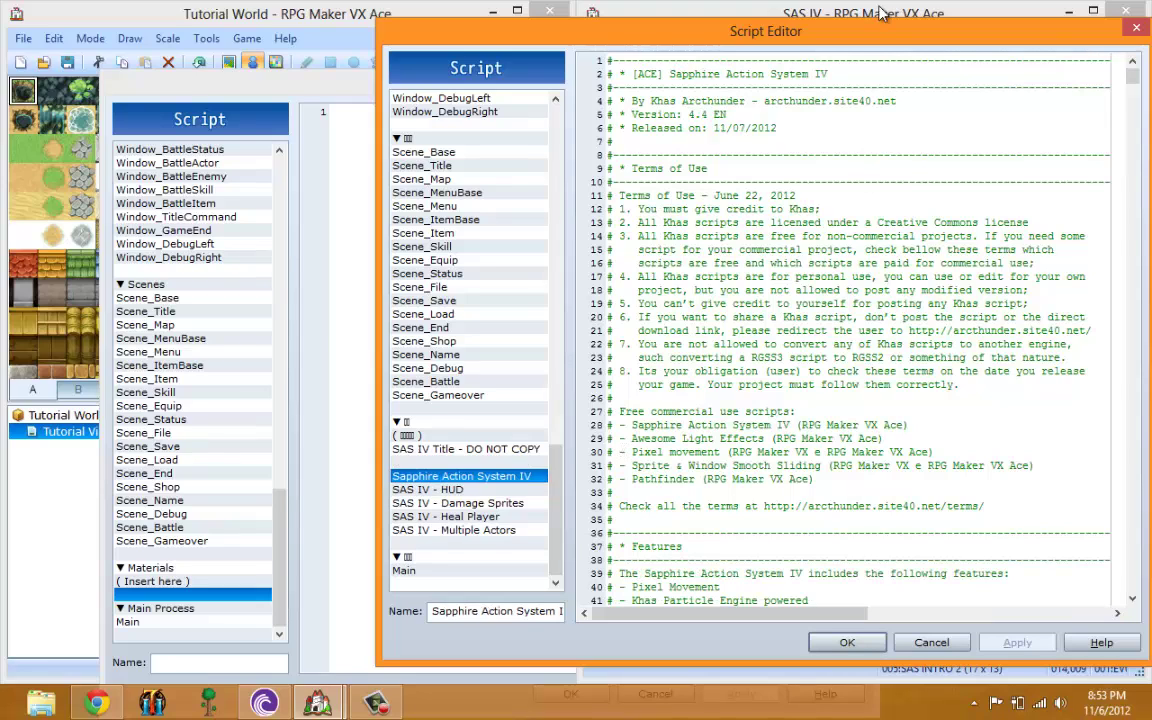
scroll(612, 61, down, 20)
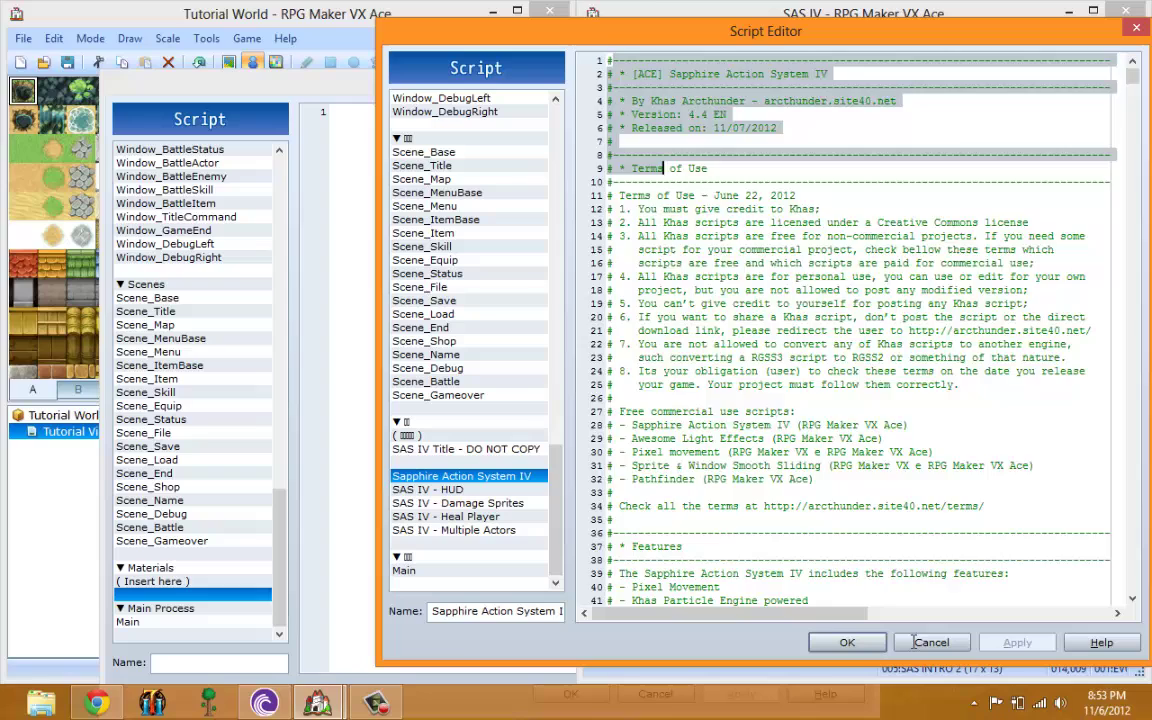
scroll(612, 61, up, 20)
scroll(306, 237, up, 1)
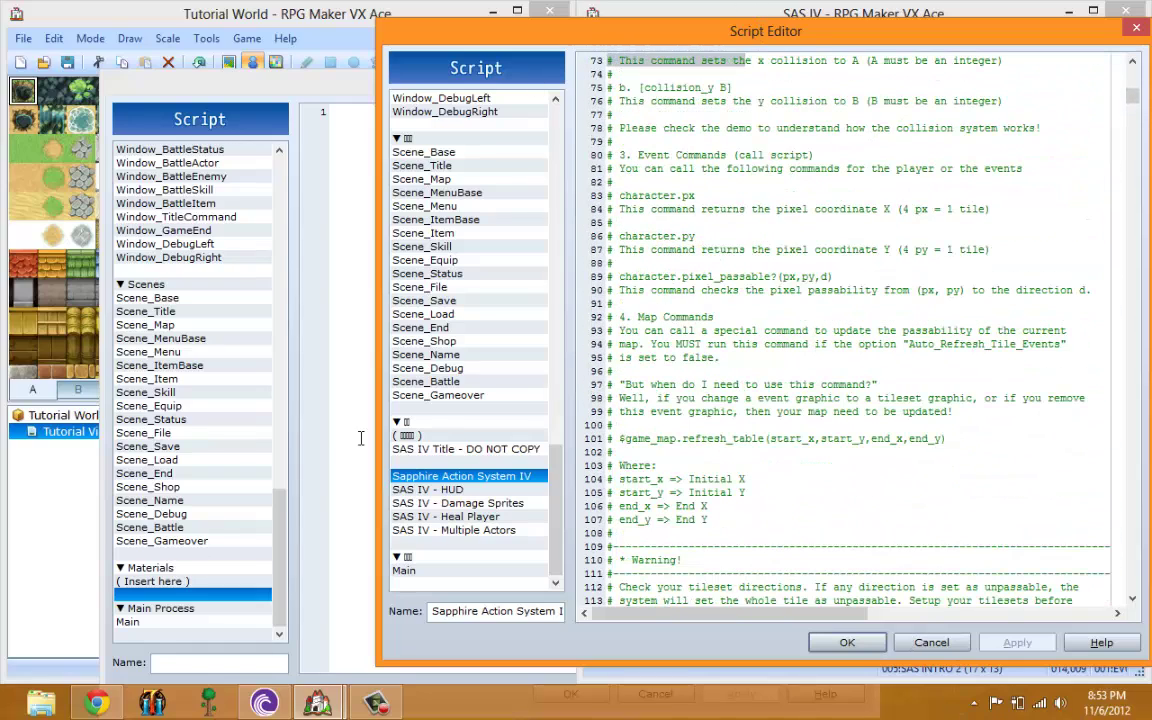
Step: Copy the Sapphire Action System IV script from the SAS IV project into the empty slot under Materials in Tutorial World
right_click(457, 477)
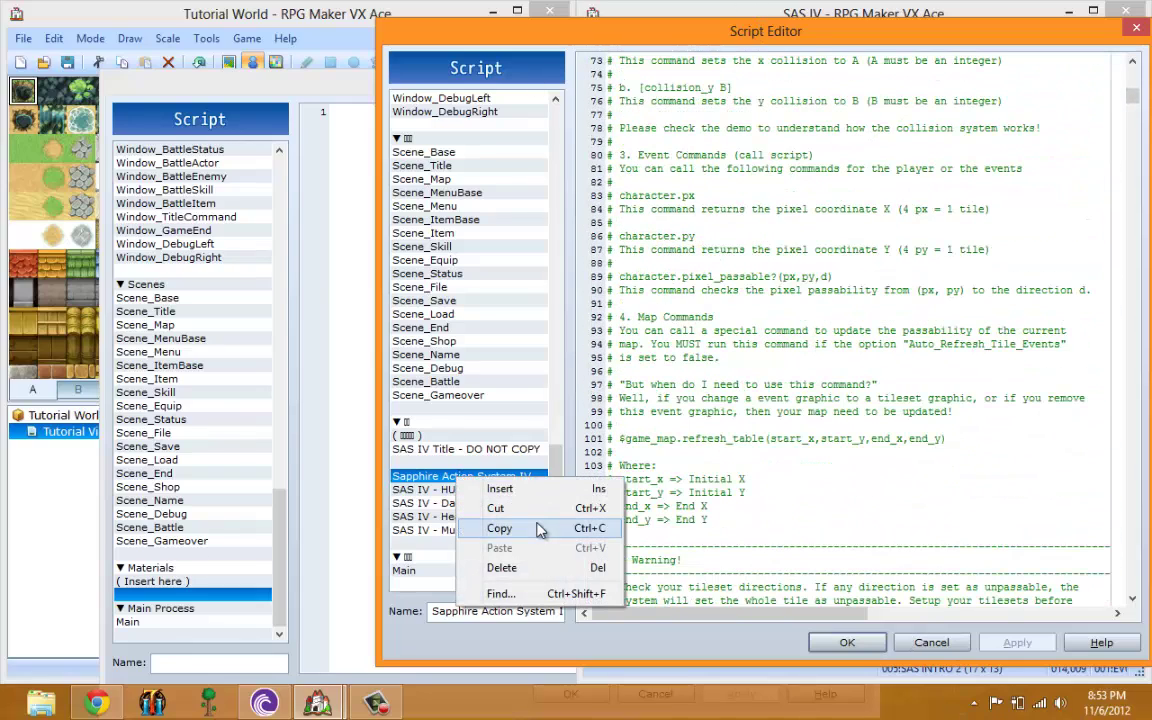
click(500, 528)
right_click(190, 595)
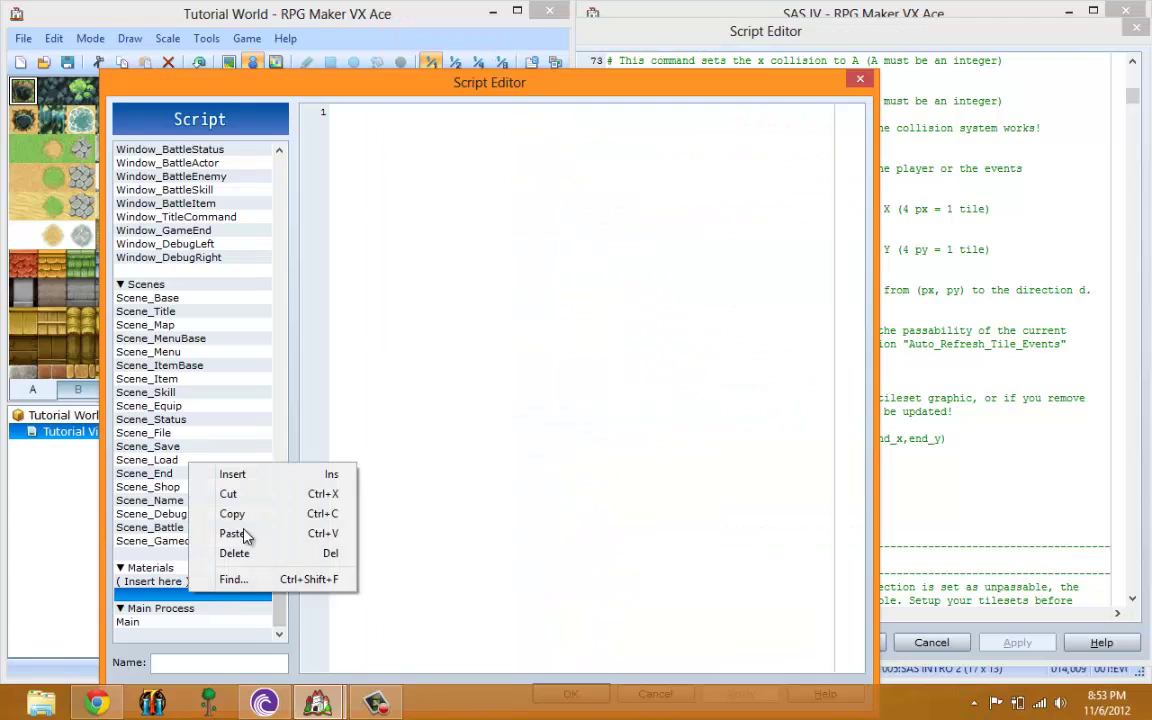
click(252, 532)
Step: Copy the SAS IV - HUD script from the SAS IV project into Tutorial World, directly below Sapphire Action System IV
click(388, 458)
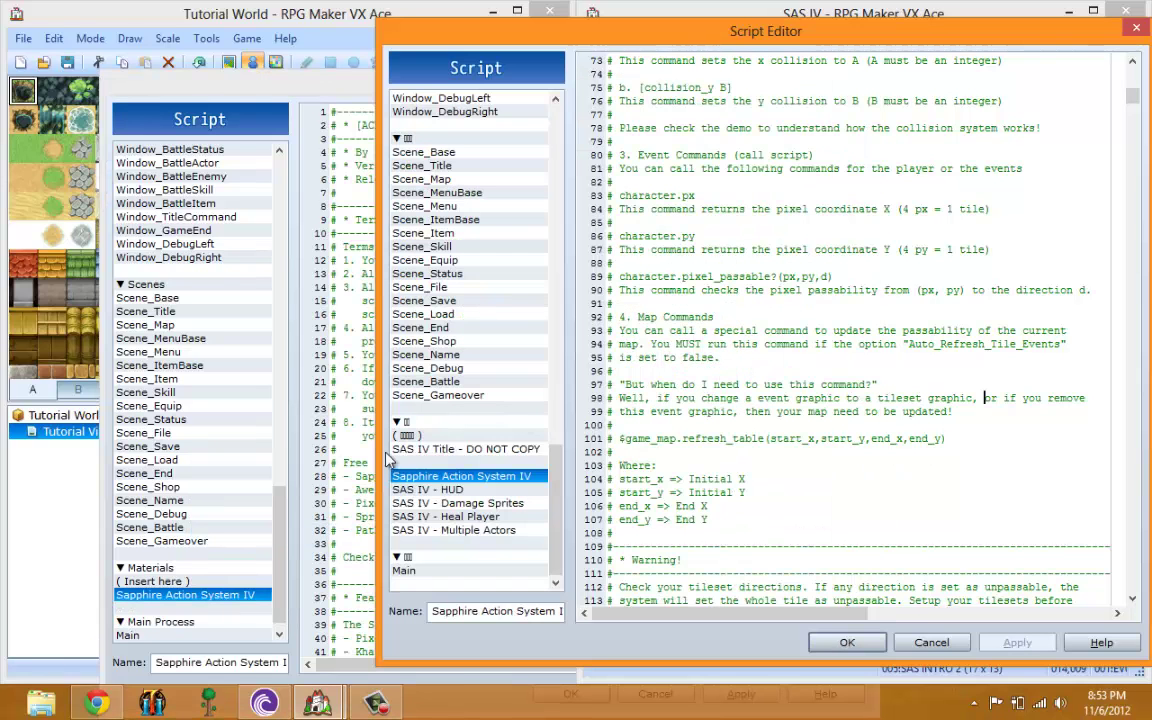
click(432, 488)
right_click(432, 488)
click(475, 537)
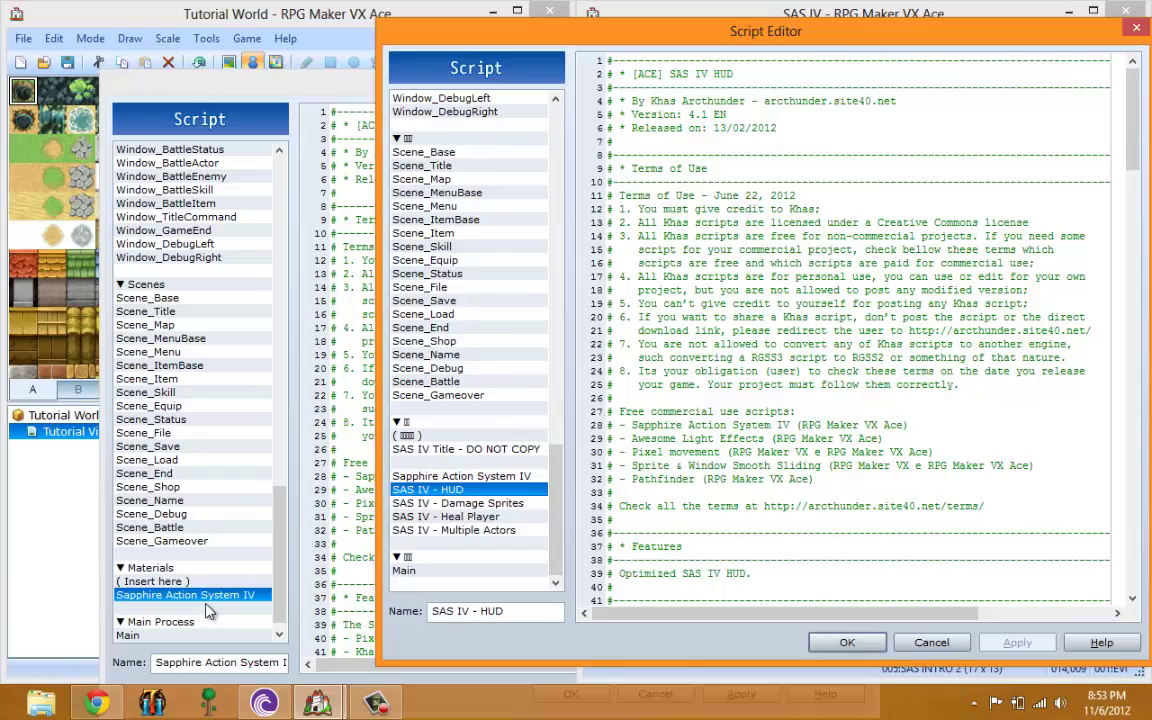
right_click(205, 607)
click(249, 543)
Step: Copy the SAS IV - Damage Sprites script from the SAS IV project into Tutorial World, below SAS IV - HUD
click(922, 426)
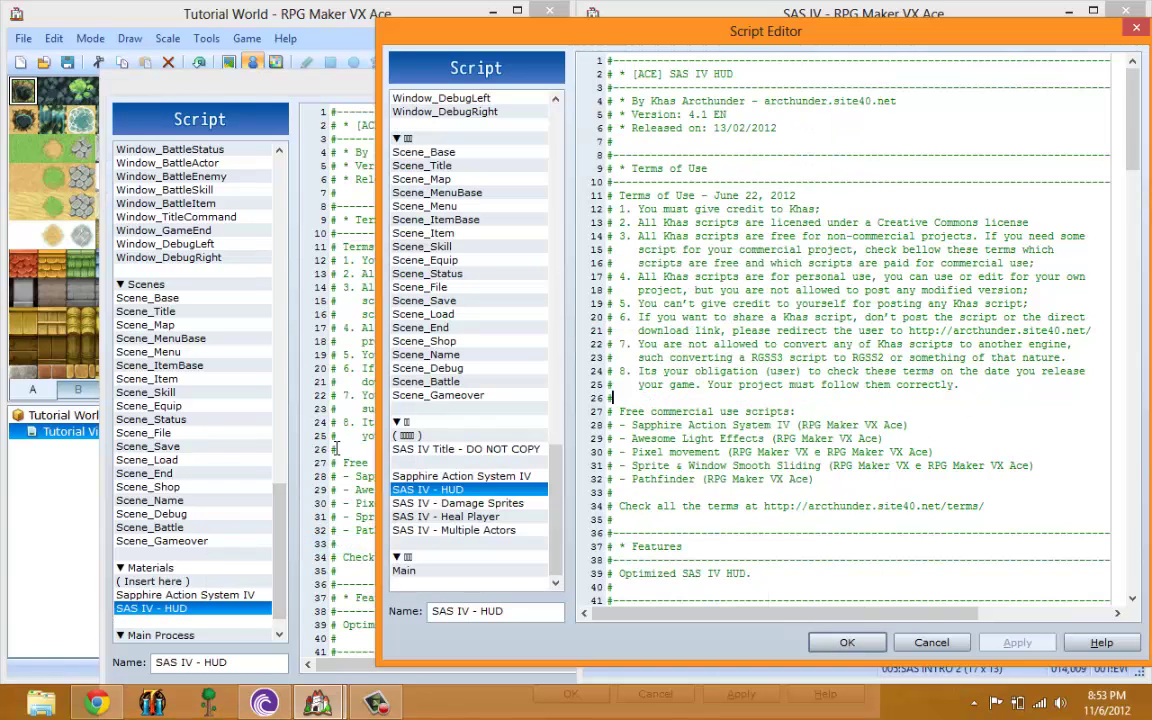
click(405, 503)
right_click(403, 503)
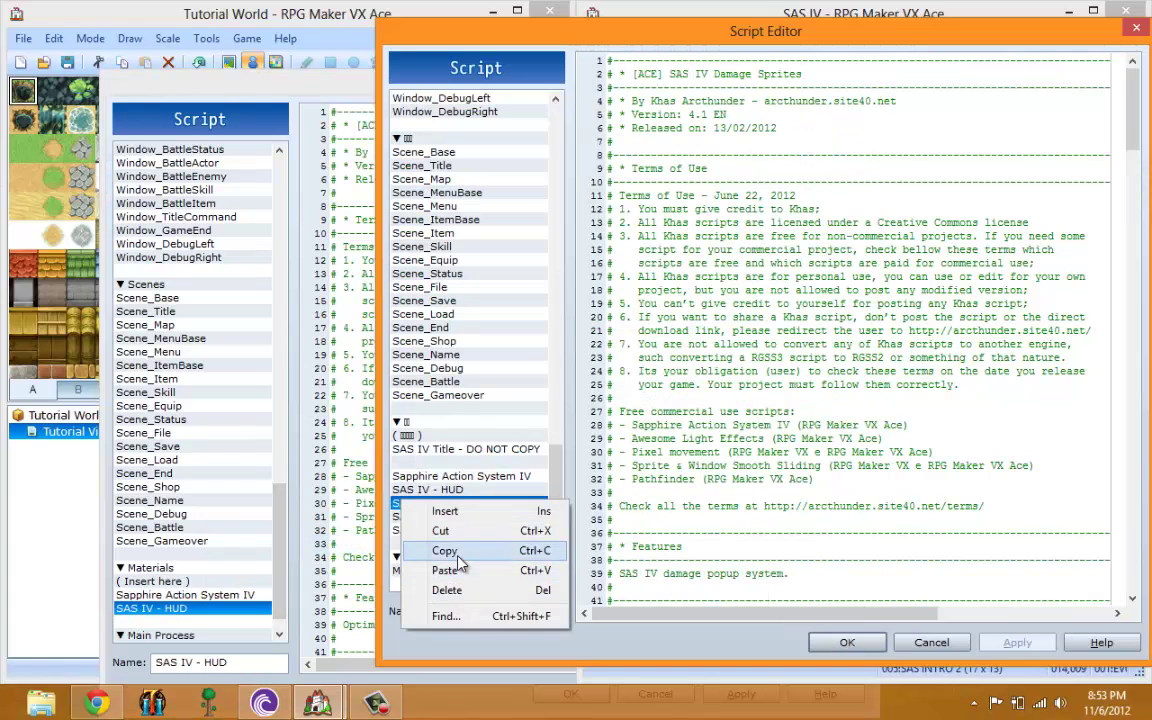
click(444, 550)
right_click(217, 617)
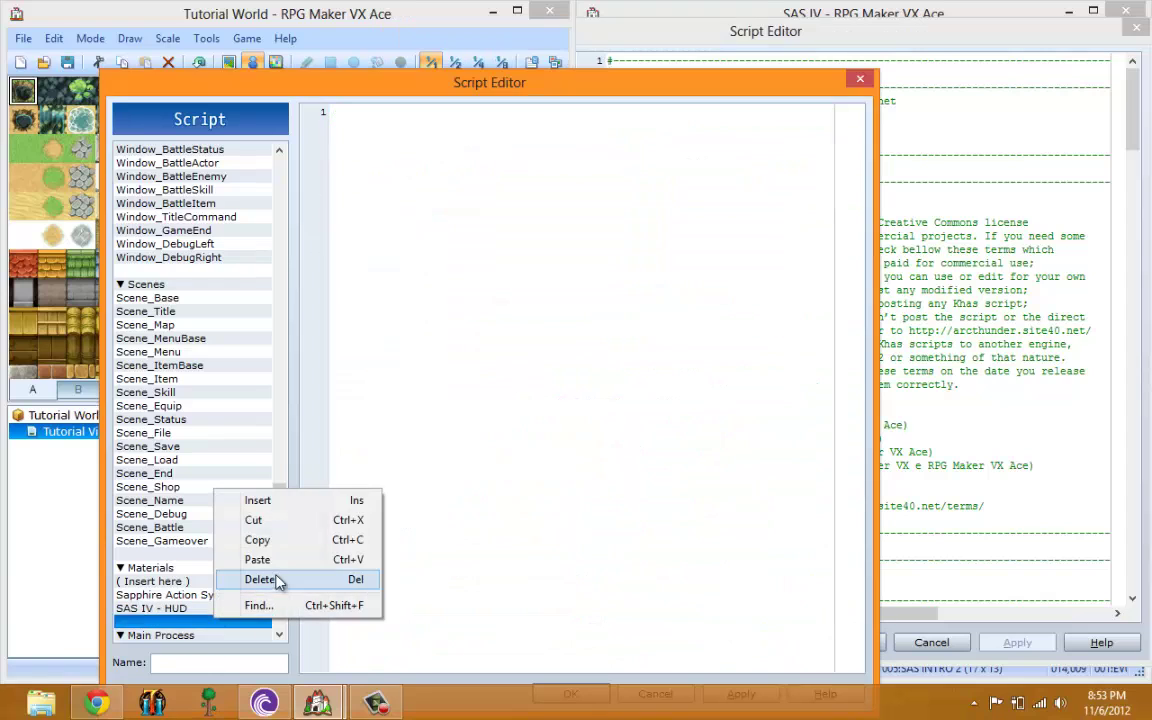
click(257, 559)
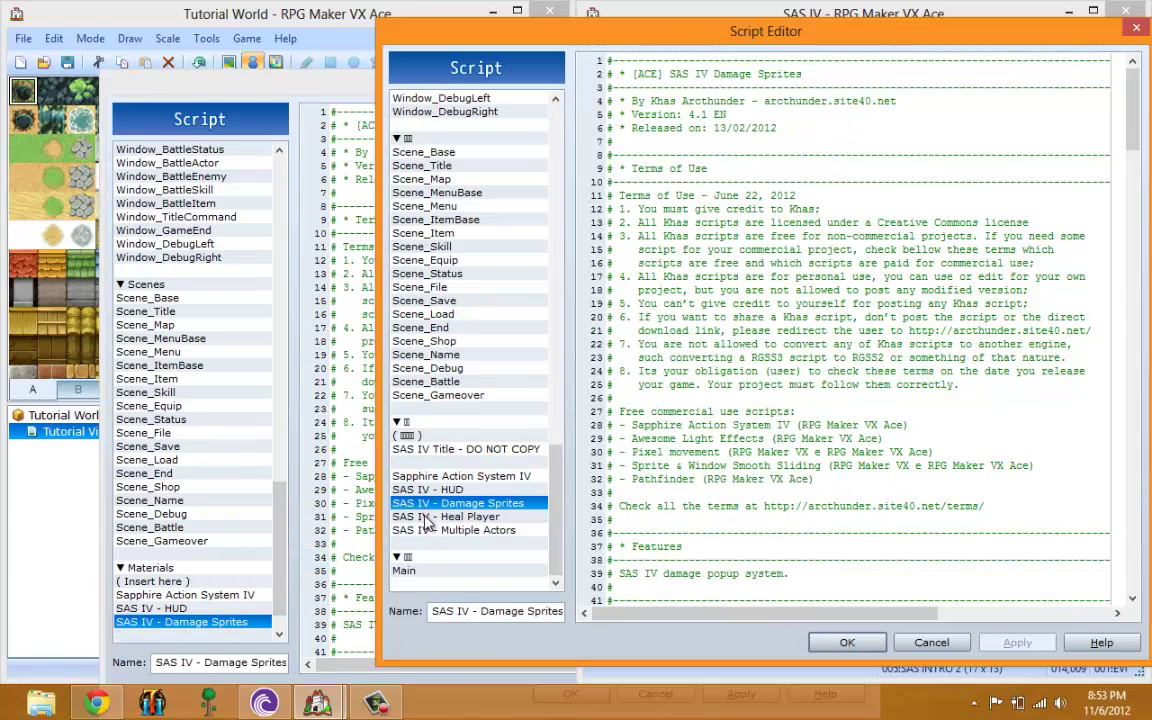
Step: Copy the SAS IV - Heal Player script from the SAS IV project into Tutorial World, below SAS IV - Damage Sprites
click(445, 516)
right_click(445, 516)
click(470, 567)
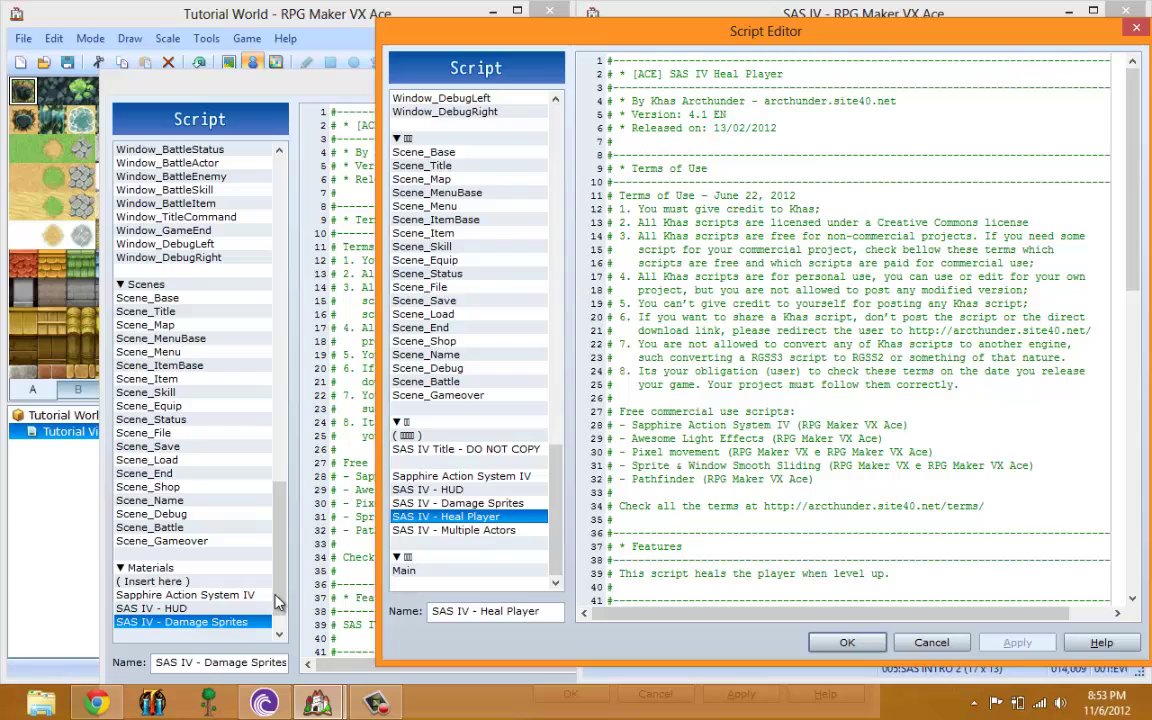
click(251, 495)
click(253, 608)
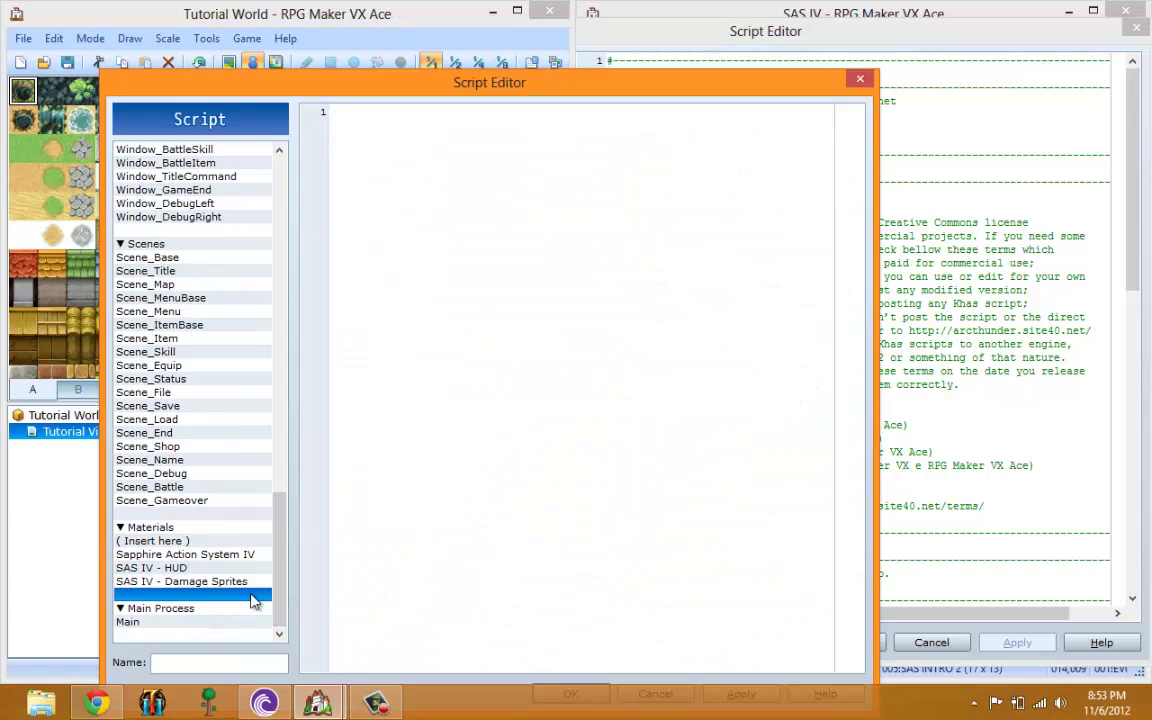
right_click(257, 604)
key(Return)
Step: Copy the SAS IV - Multiple Actors script from the SAS IV project into Tutorial World, below SAS IV - Heal Player
click(904, 449)
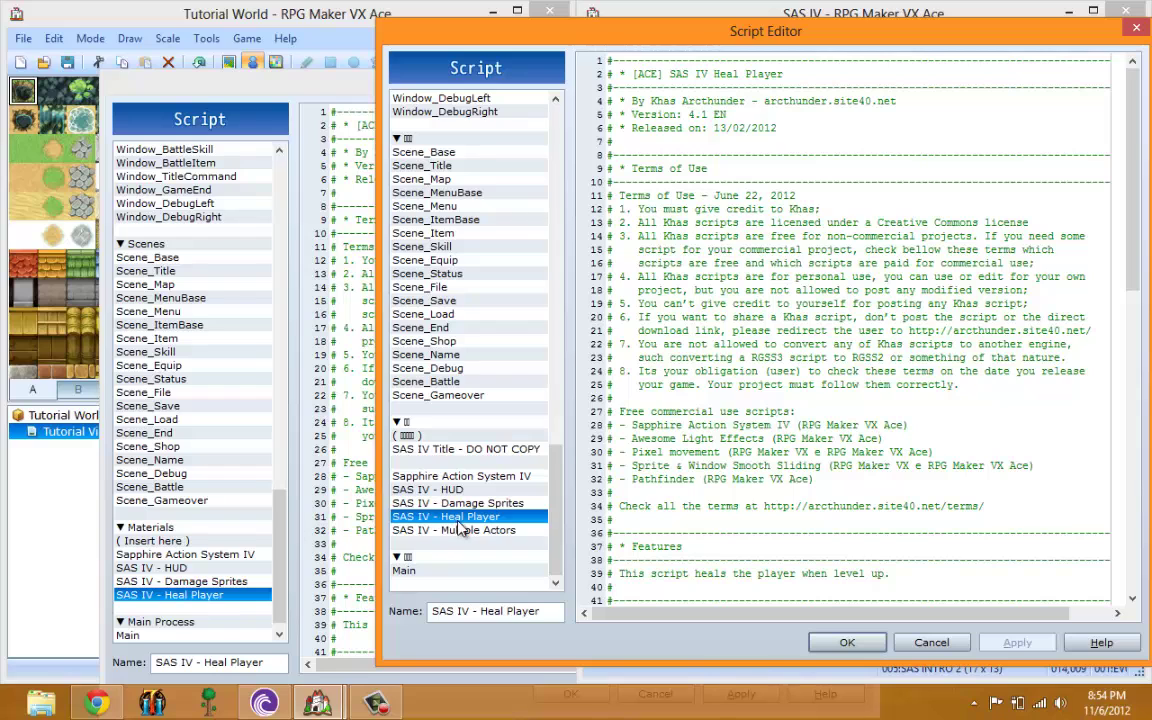
right_click(461, 529)
click(505, 578)
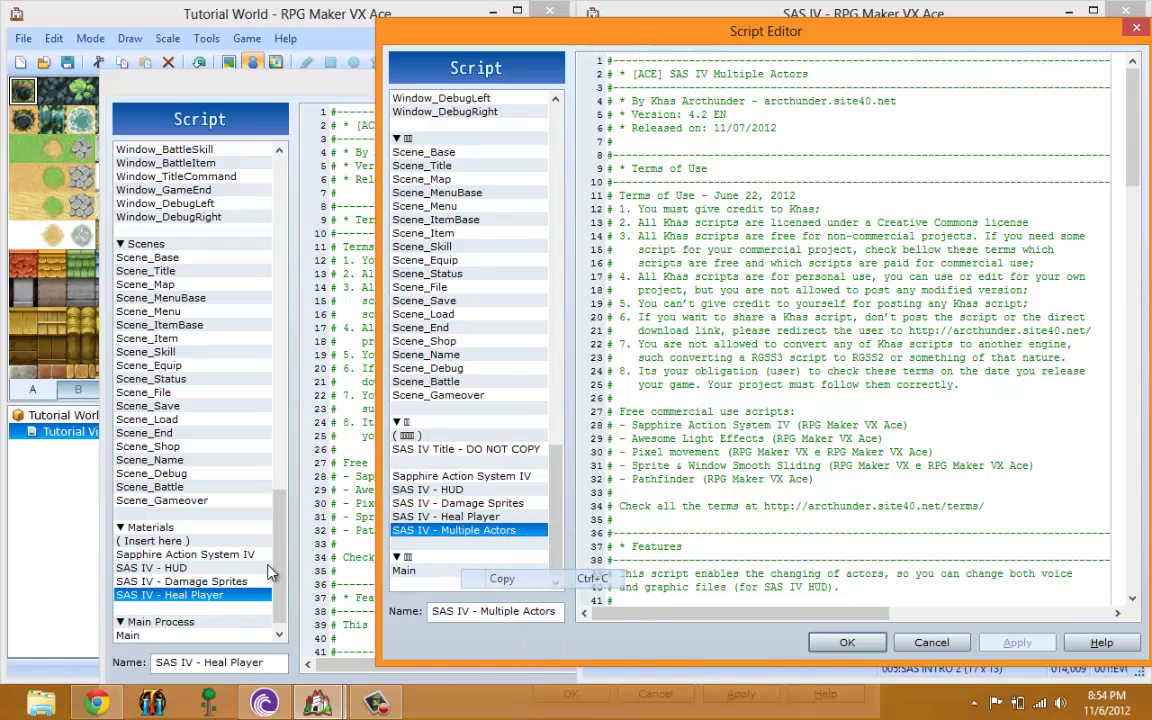
click(200, 608)
right_click(232, 608)
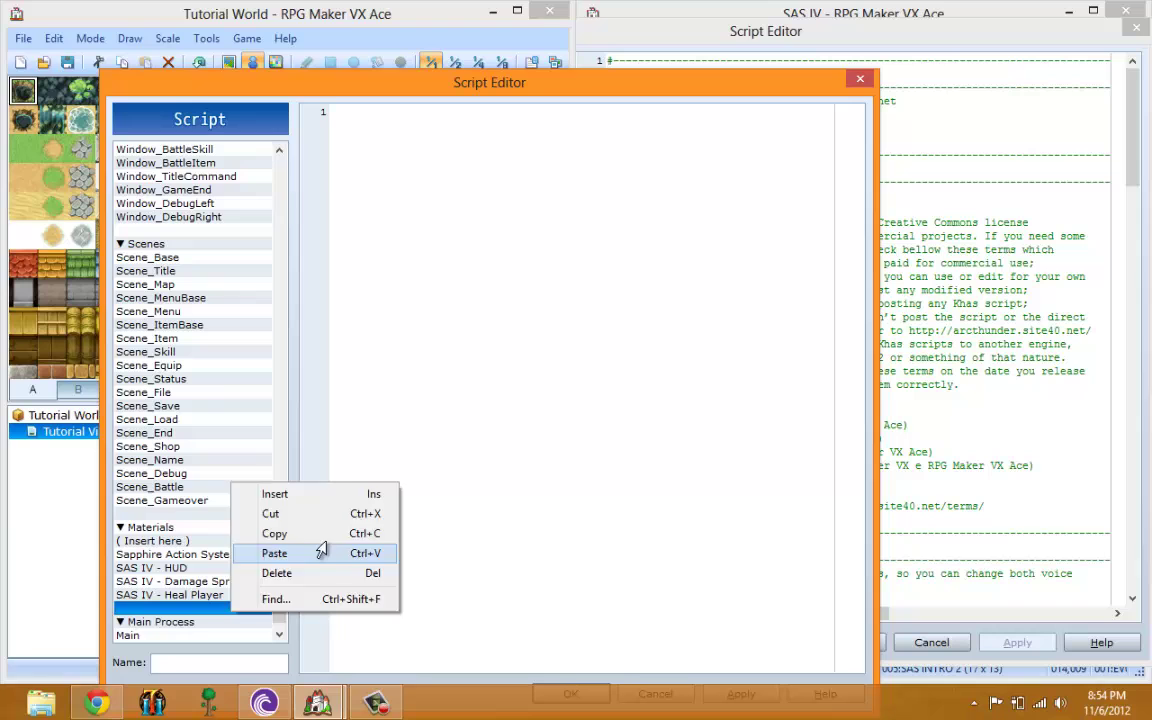
click(274, 553)
Step: Go through the pasted scripts under Materials in Tutorial World, from Sapphire Action System IV to SAS IV - Multiple Actors
key(alt+Tab)
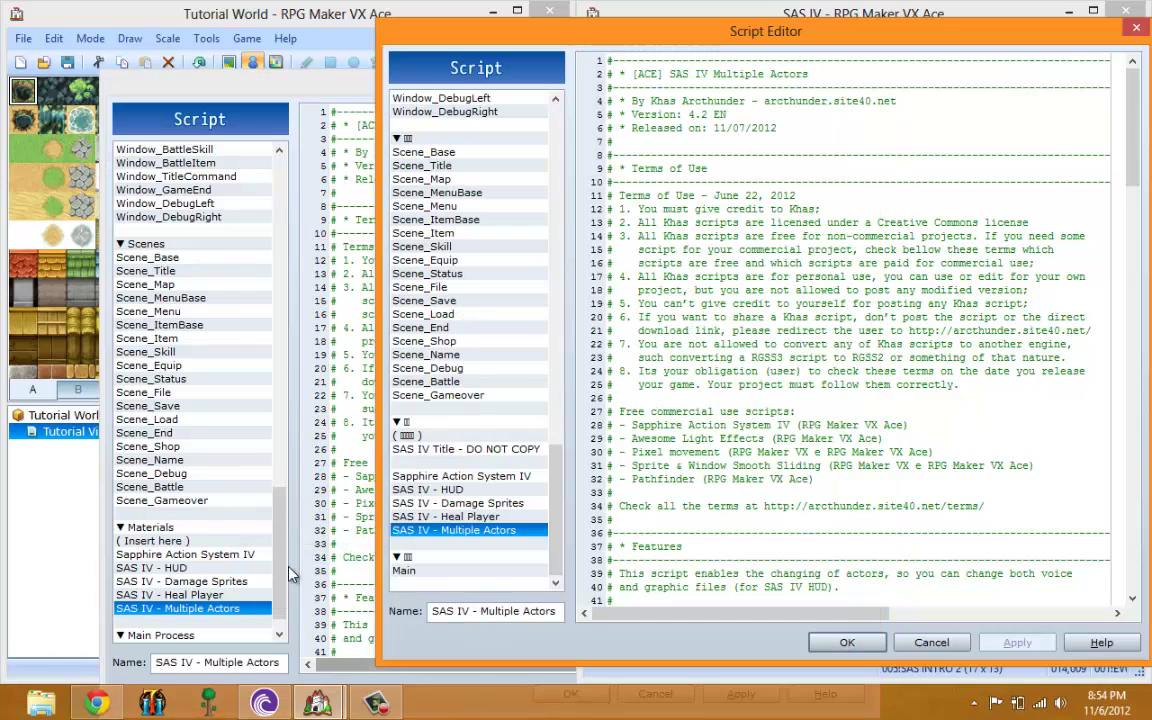
key(alt+Tab)
scroll(246, 504, down, 1)
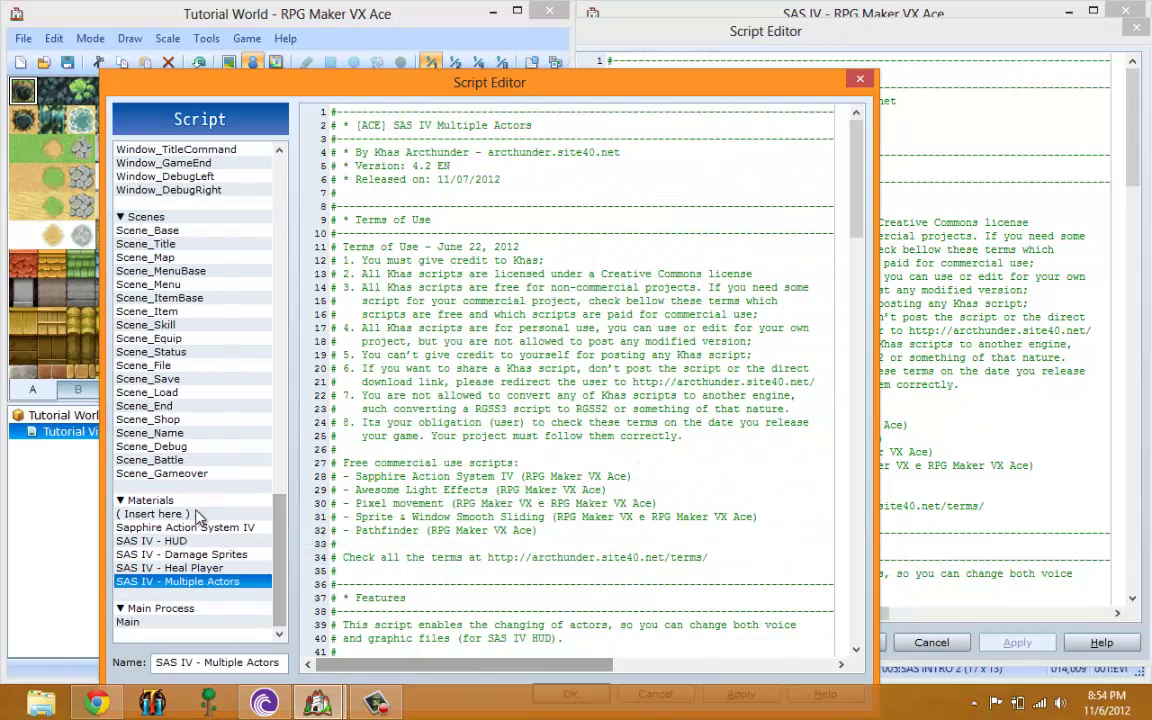
key(Up)
key(Up)
key(Up)
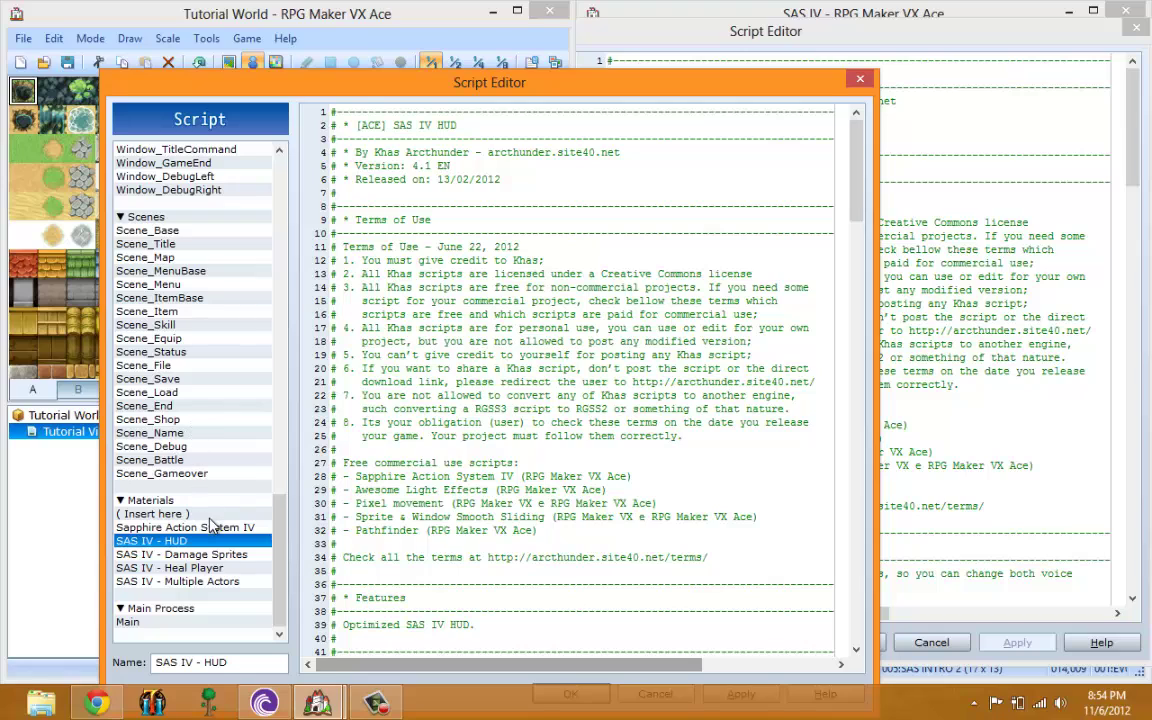
click(211, 528)
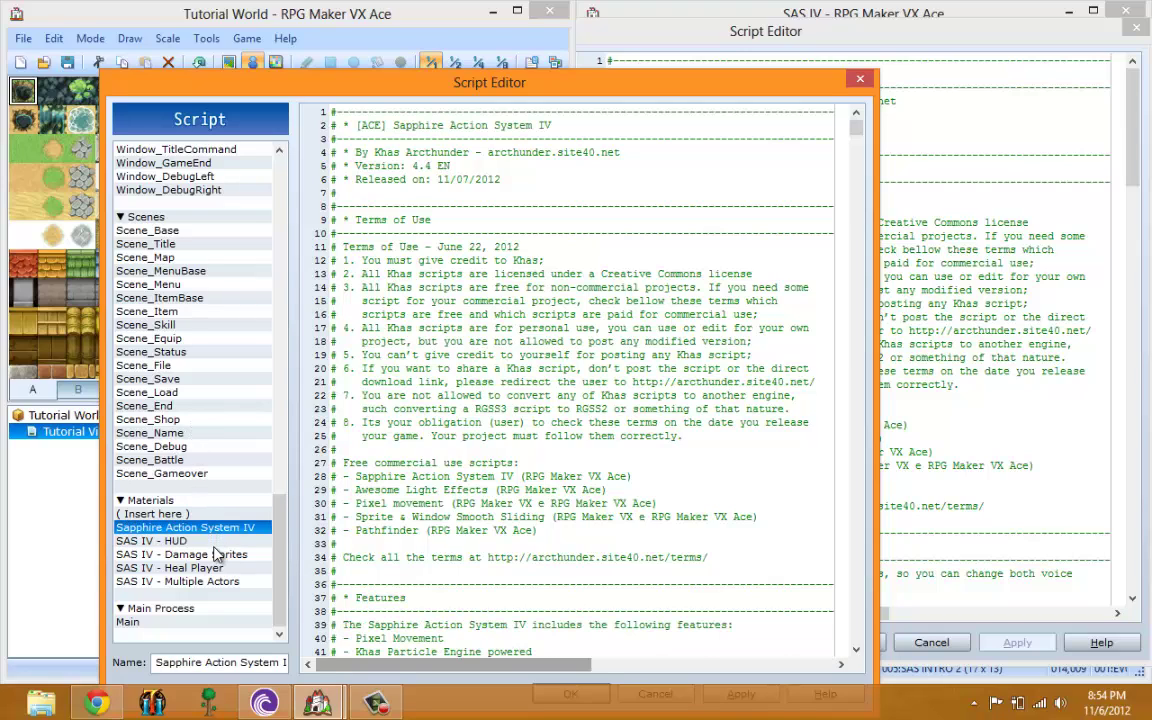
key(Down)
key(Down)
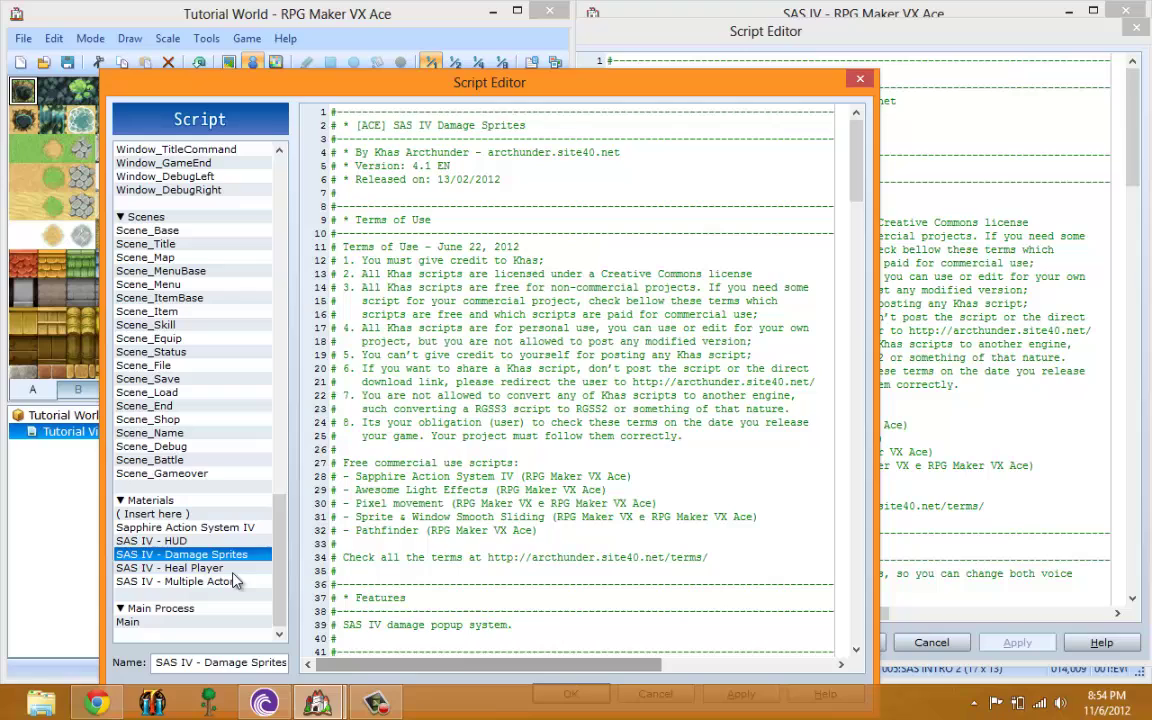
key(Down)
click(234, 583)
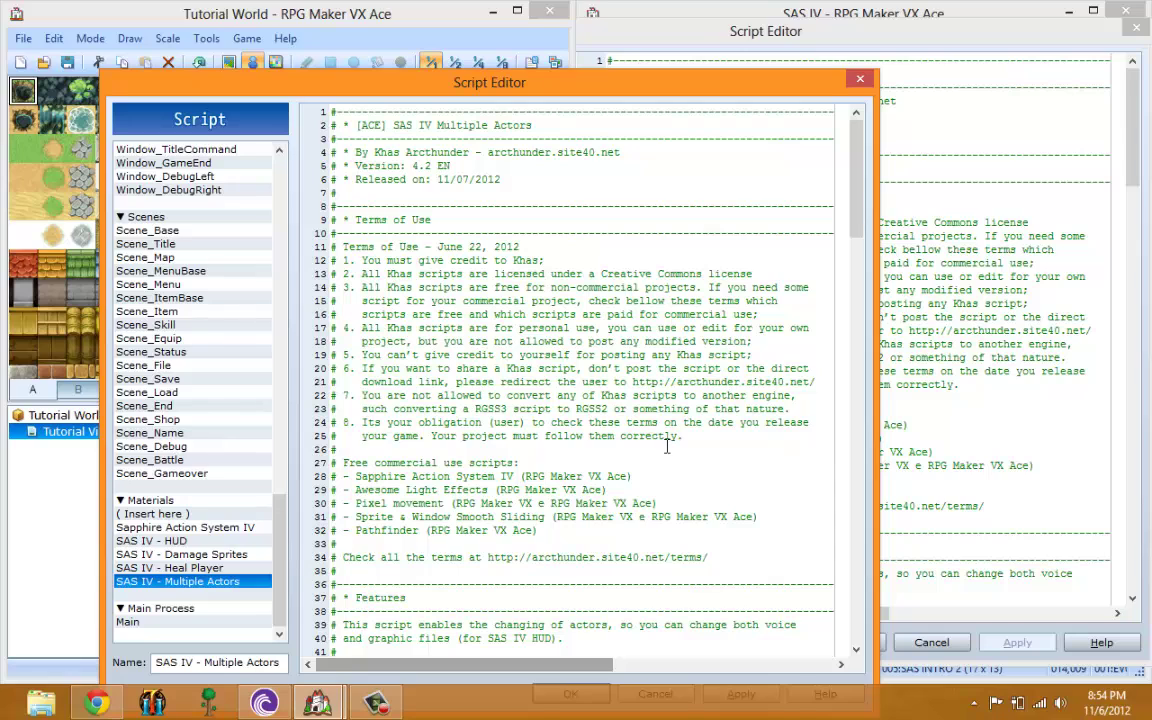
Step: Accept the script changes in Tutorial World and close the SAS IV project, cancelling its Script Editor
drag(620, 84, 605, 42)
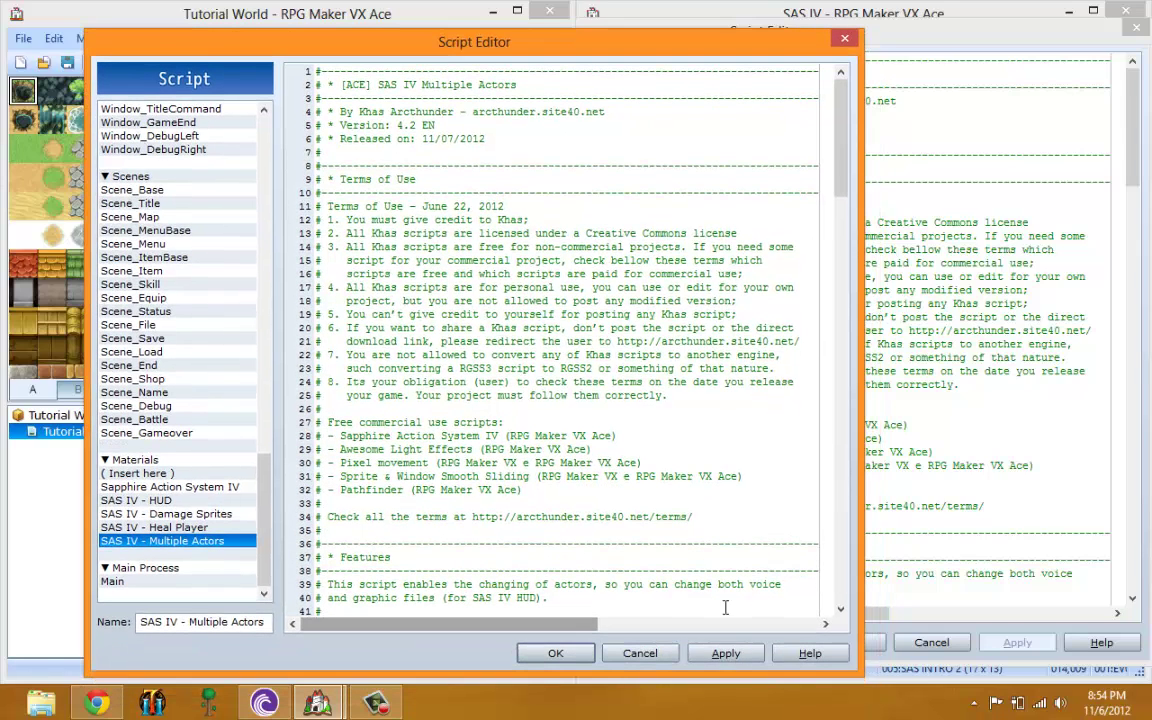
click(555, 653)
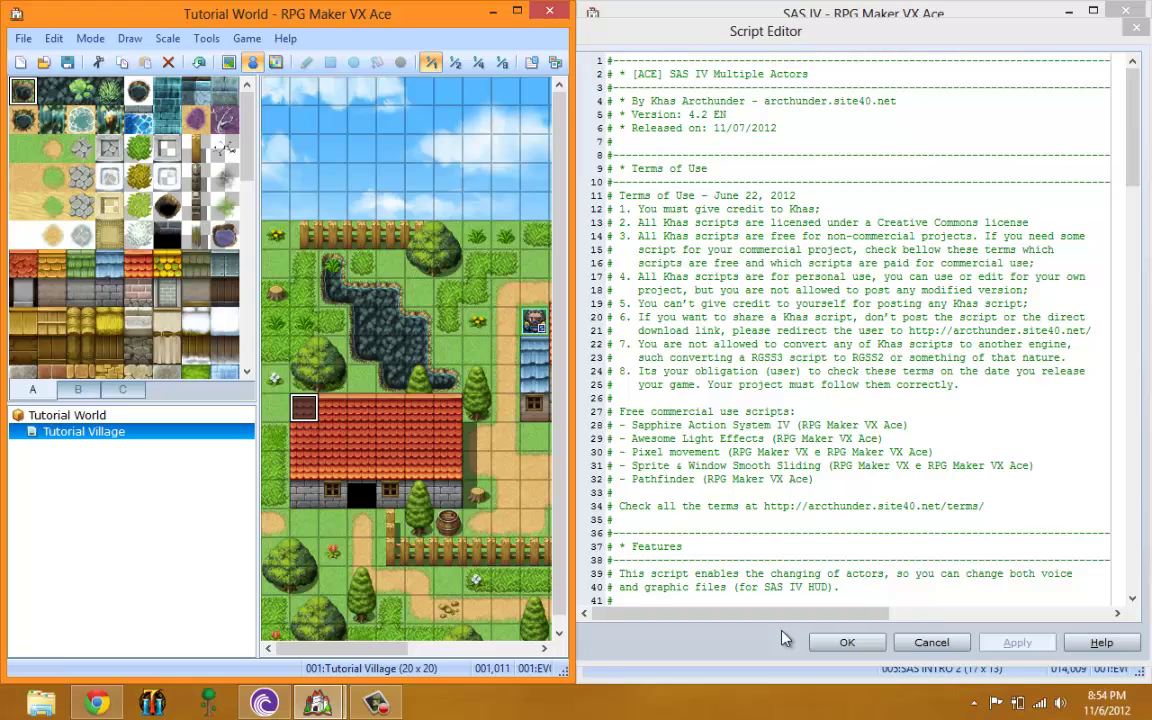
click(931, 643)
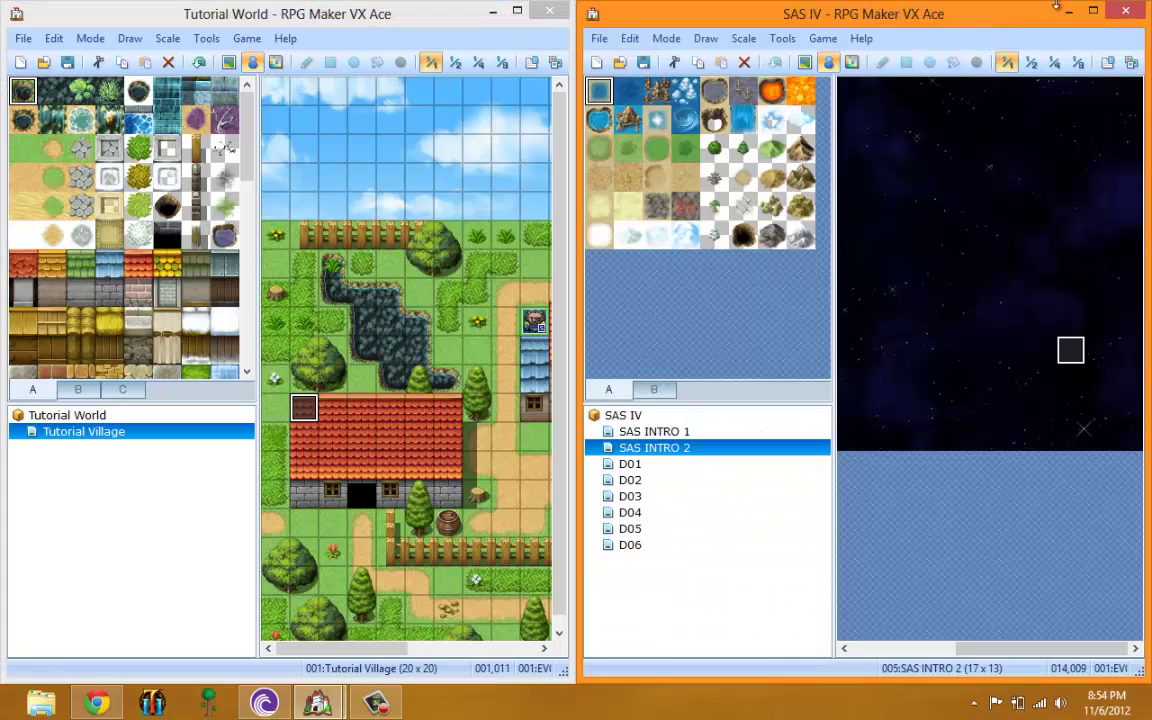
click(1120, 12)
Step: Maximize the Tutorial World project window and reopen its Script Editor
drag(453, 18, 452, 22)
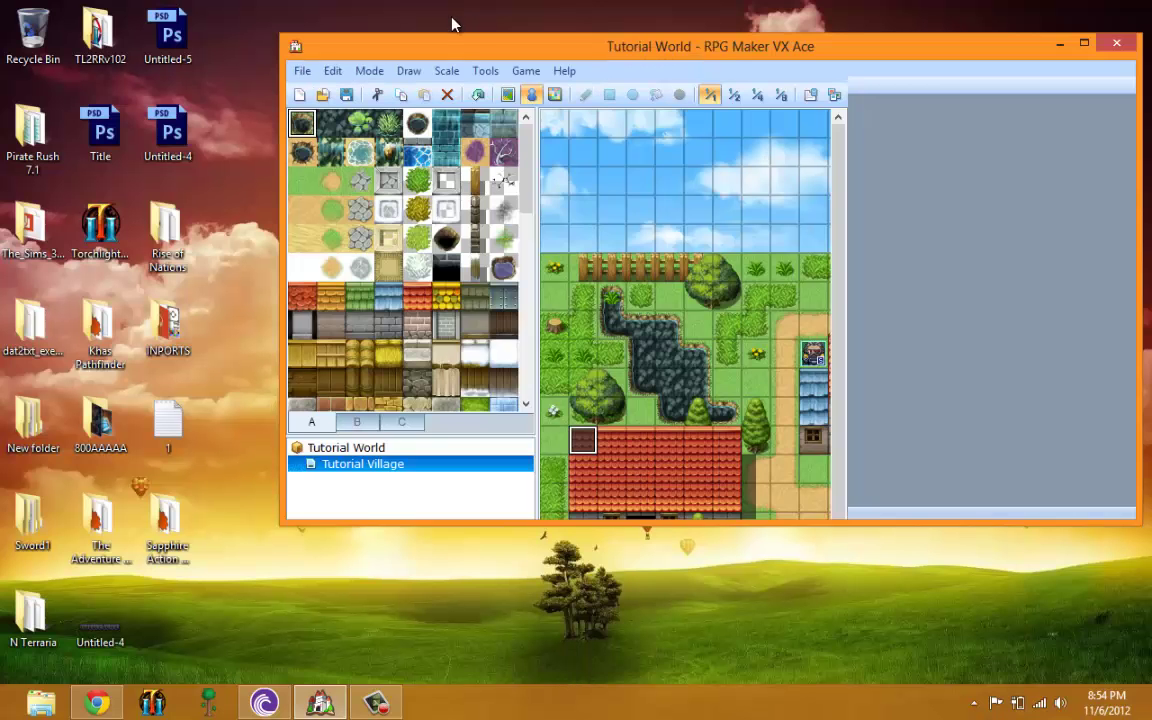
double_click(718, 48)
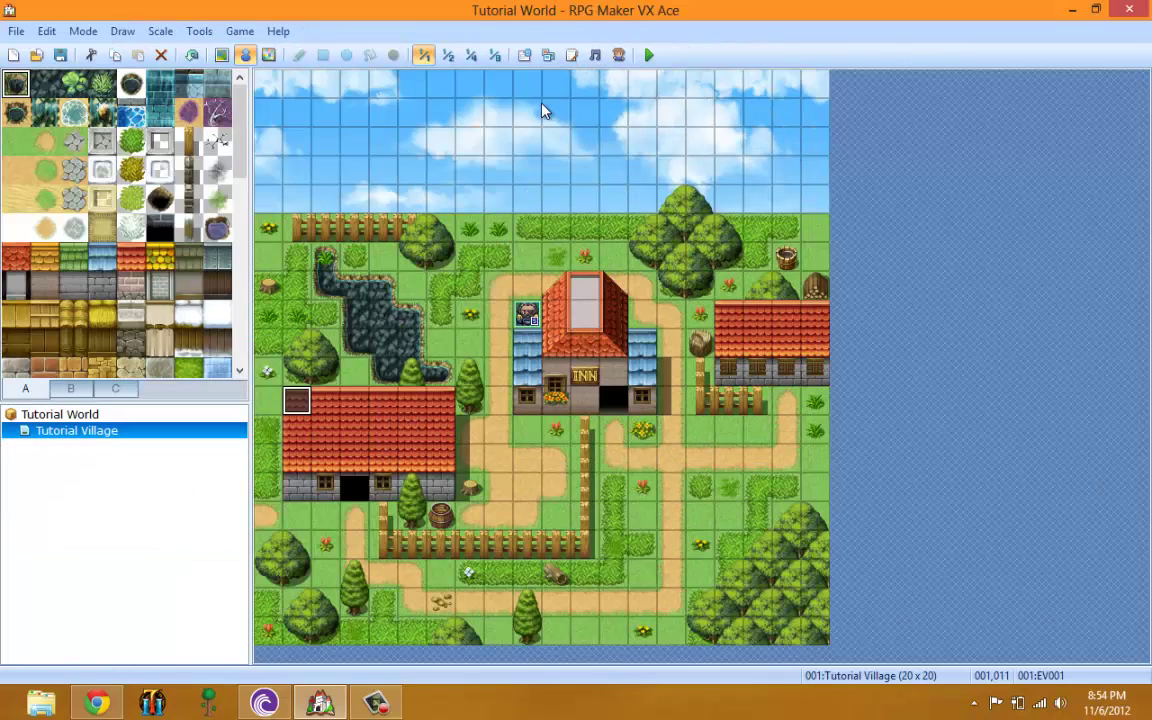
click(572, 55)
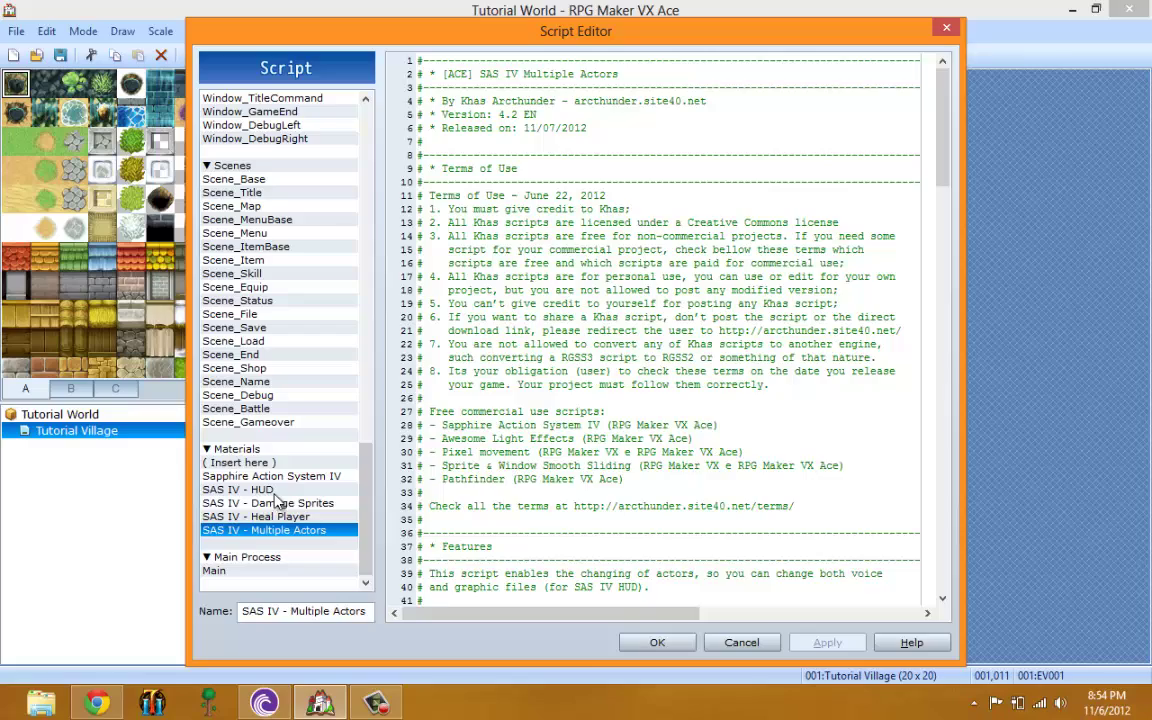
Step: Read through the Sapphire Action System IV script from its terms and features down to the Setup Part (Sapphire Engine)
click(290, 463)
click(303, 477)
scroll(460, 235, down, 8)
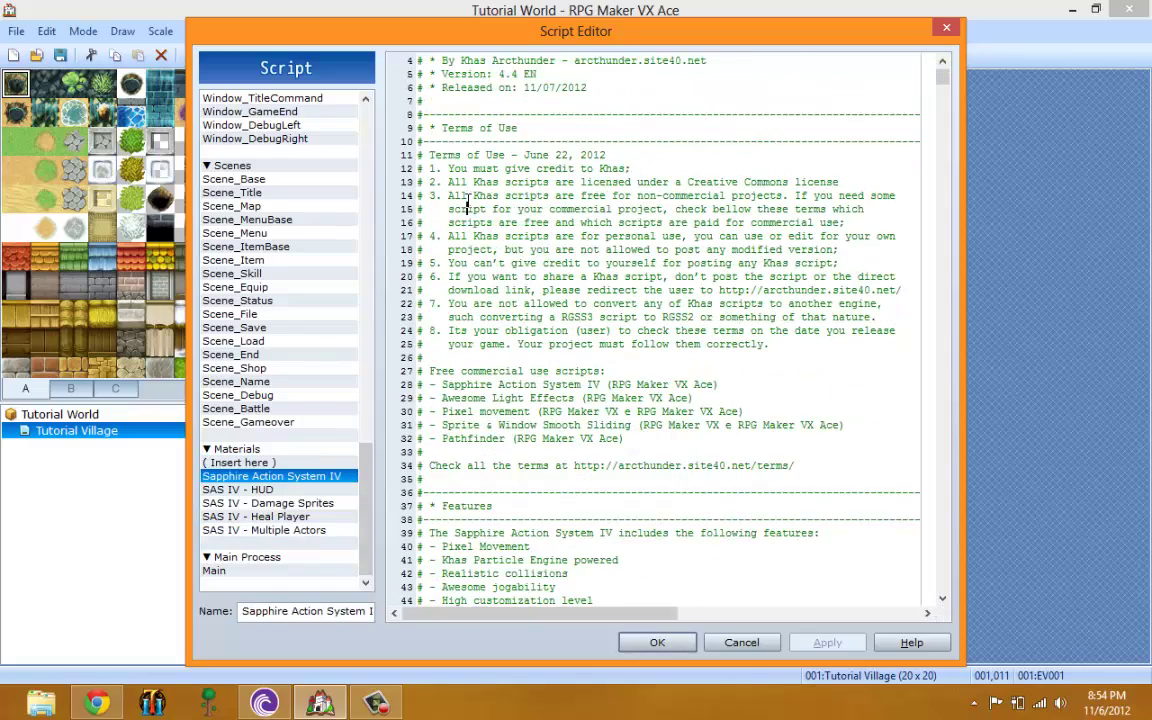
scroll(441, 172, up, 7)
scroll(461, 265, down, 7)
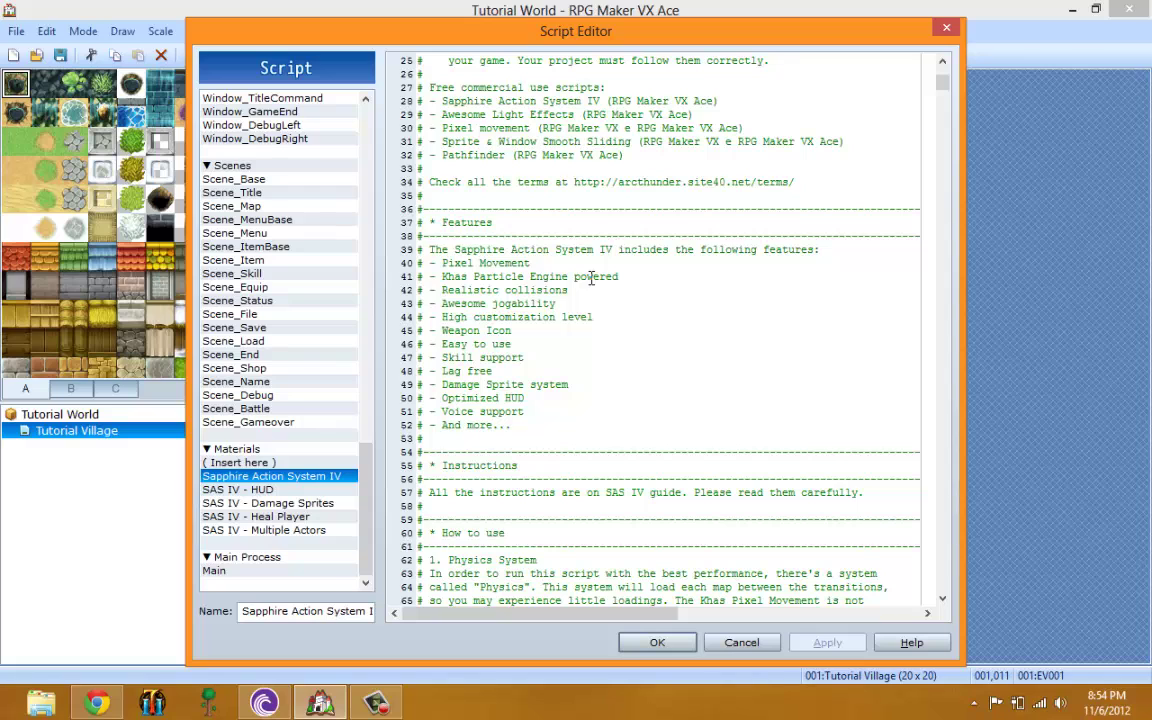
scroll(531, 277, down, 2)
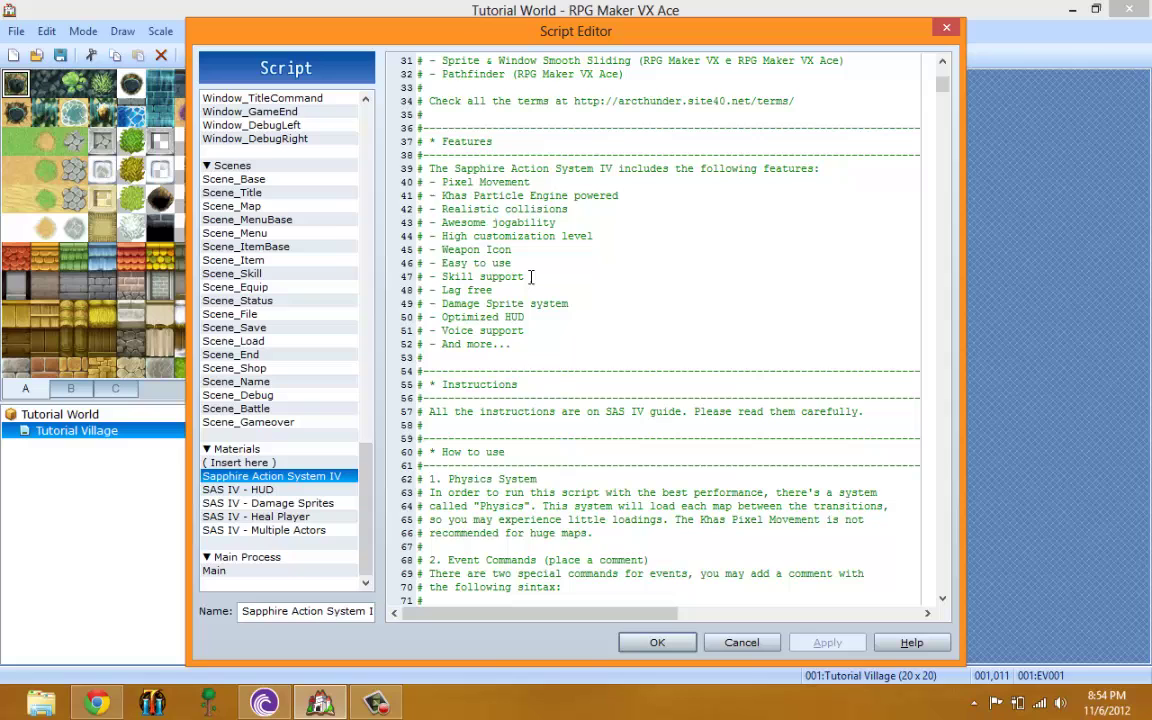
scroll(531, 277, down, 20)
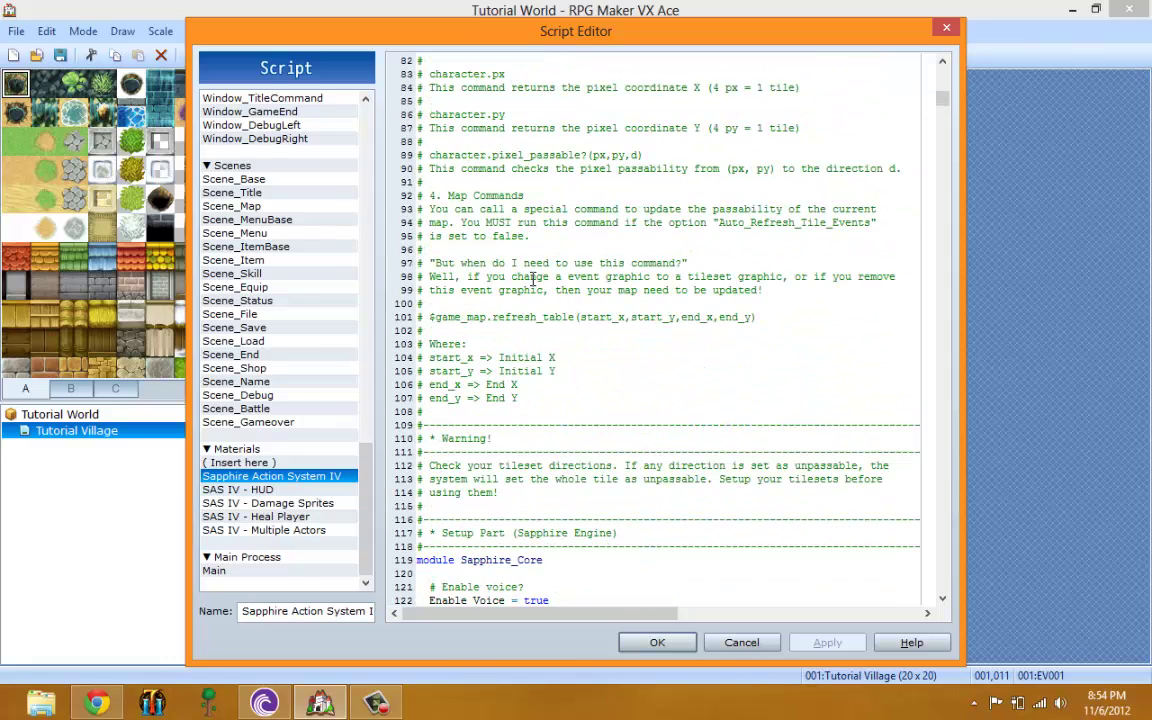
scroll(537, 287, up, 2)
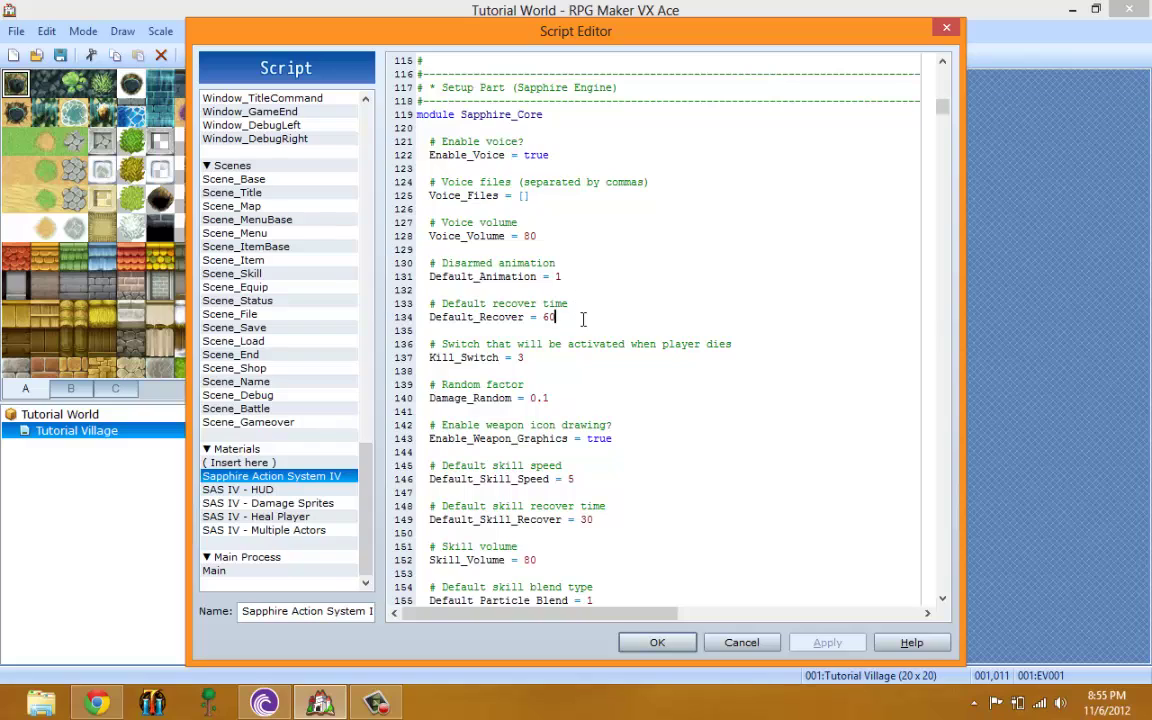
Step: Set Default_Recover to 30 in the setup part of the Sapphire Action System IV script
double_click(548, 316)
text(3)
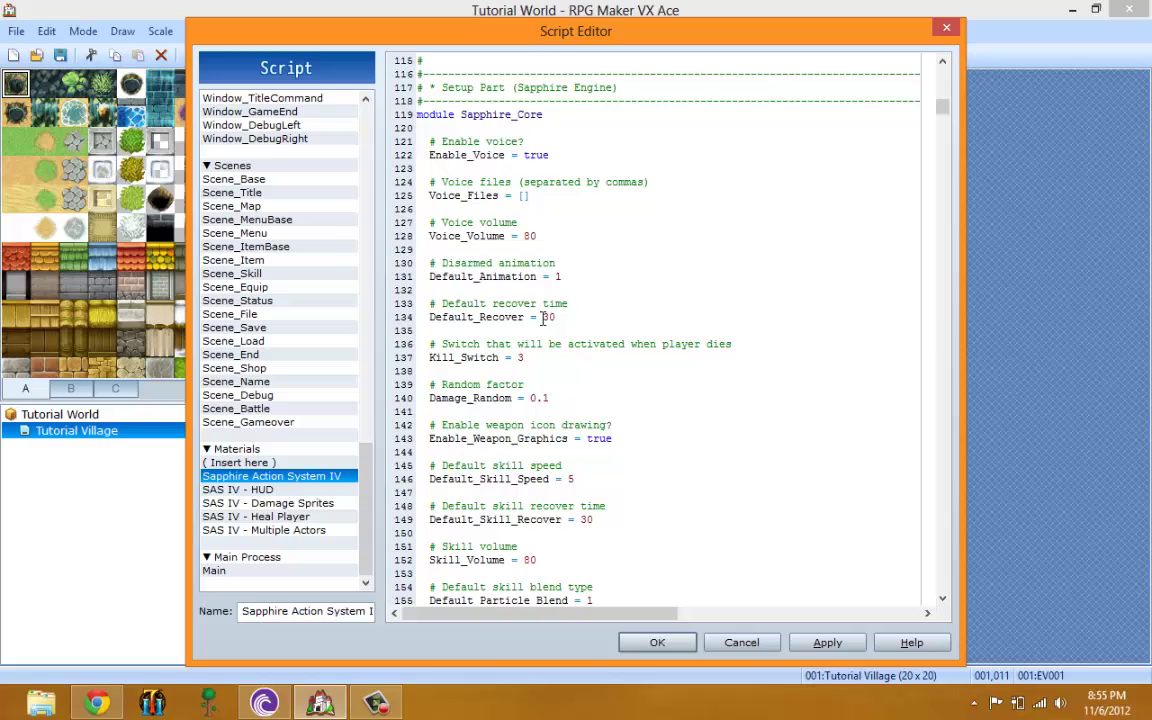
click(544, 371)
Step: Review the Sapphire_Core setup options and look back over the tileset warning and How to use instructions above them
scroll(533, 276, down, 1)
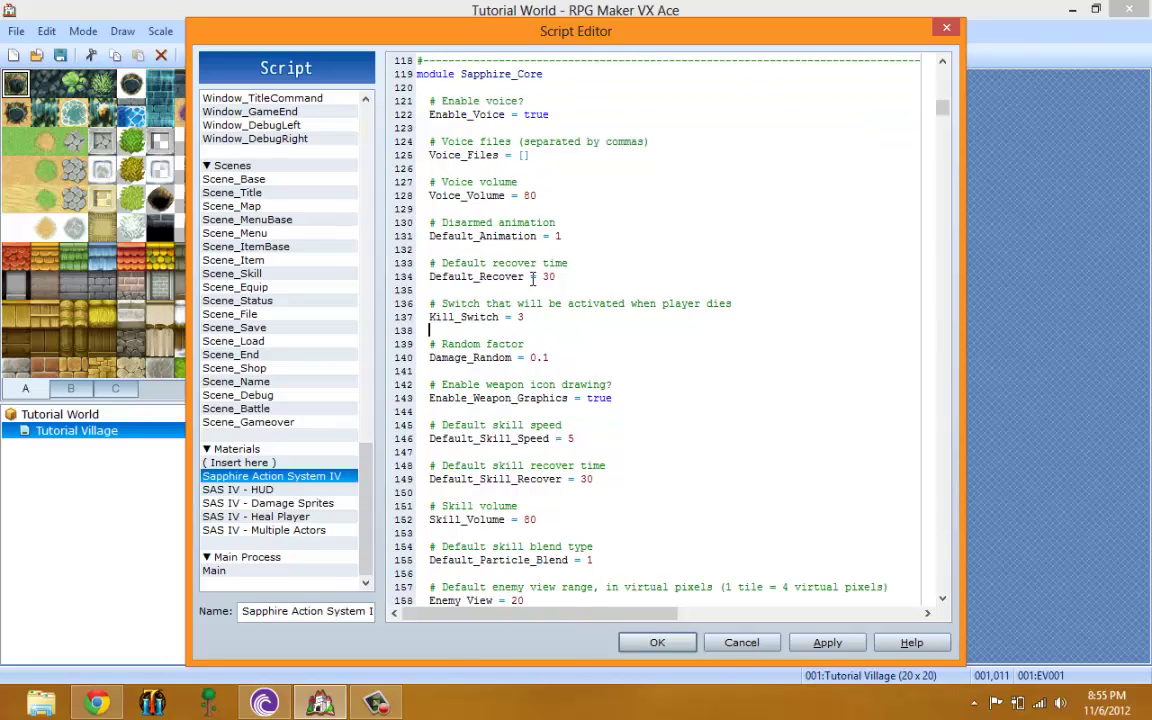
scroll(533, 271, down, 2)
scroll(535, 274, up, 3)
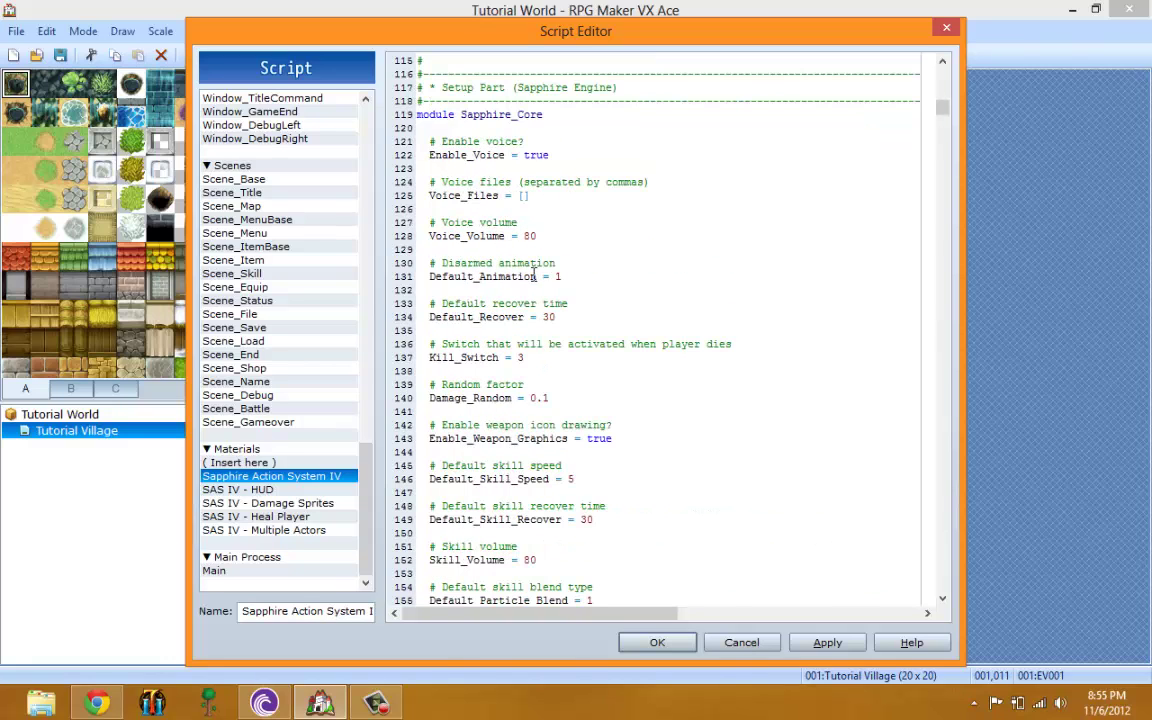
scroll(535, 276, up, 5)
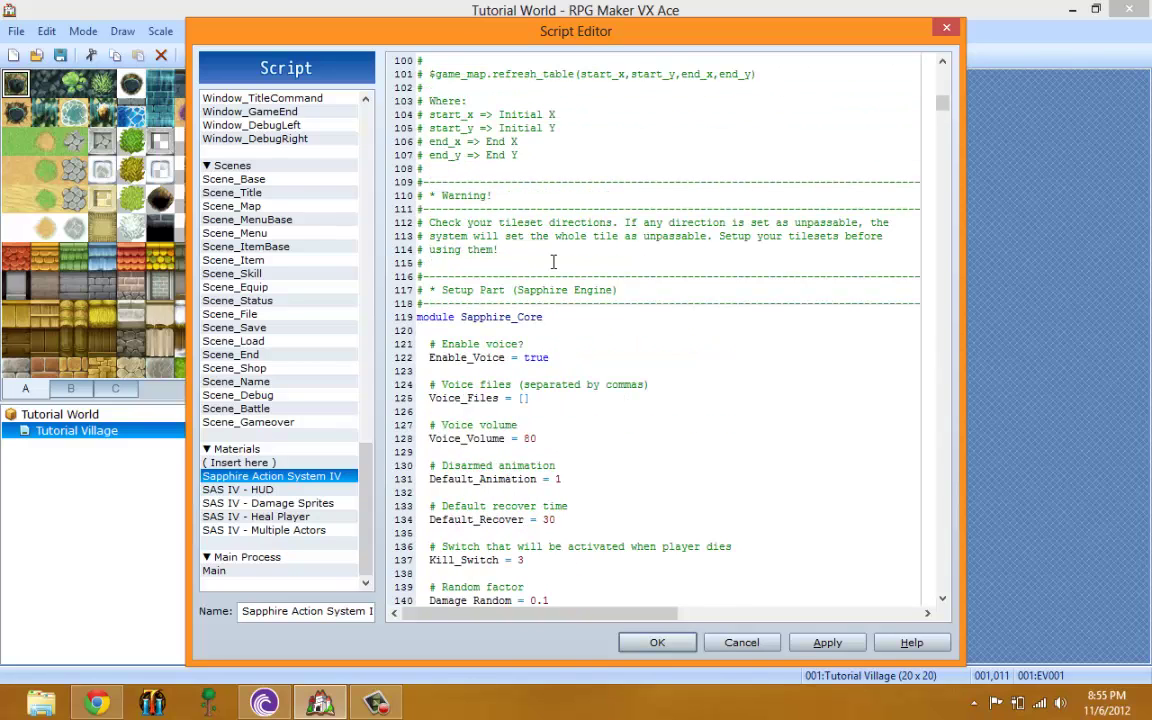
scroll(550, 263, up, 13)
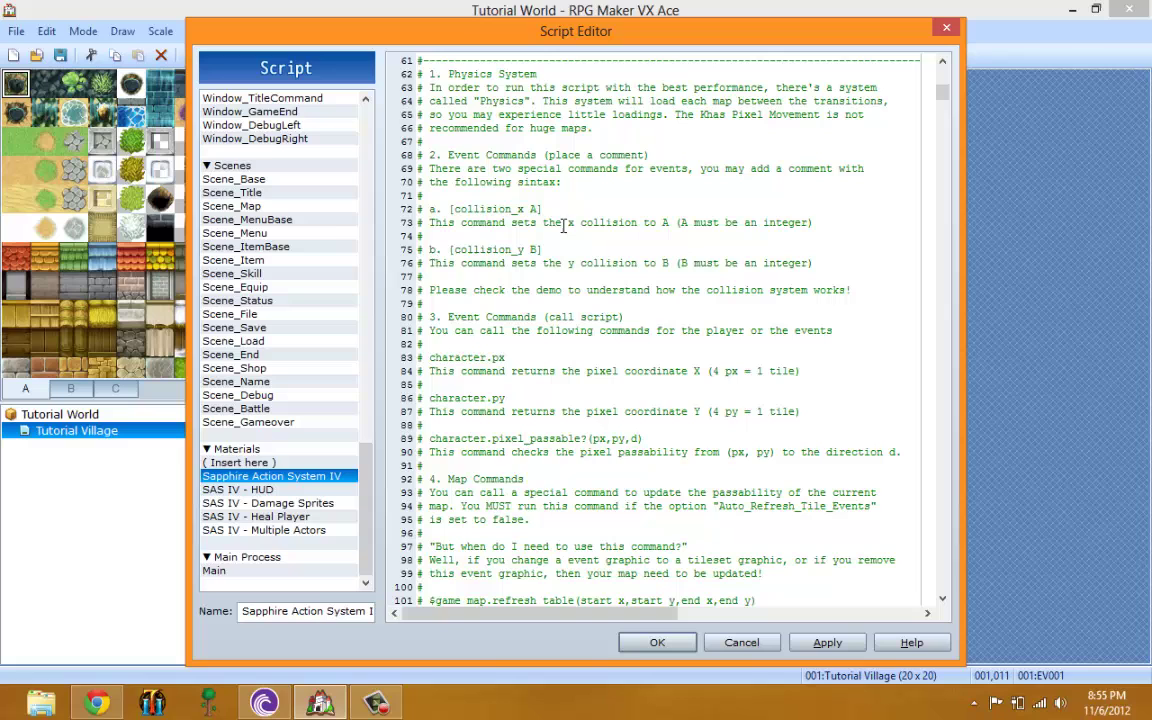
Step: Accept the script changes to close the Script Editor, and open the existing event EV001 on the Tutorial Village map for editing
scroll(906, 421, down, 15)
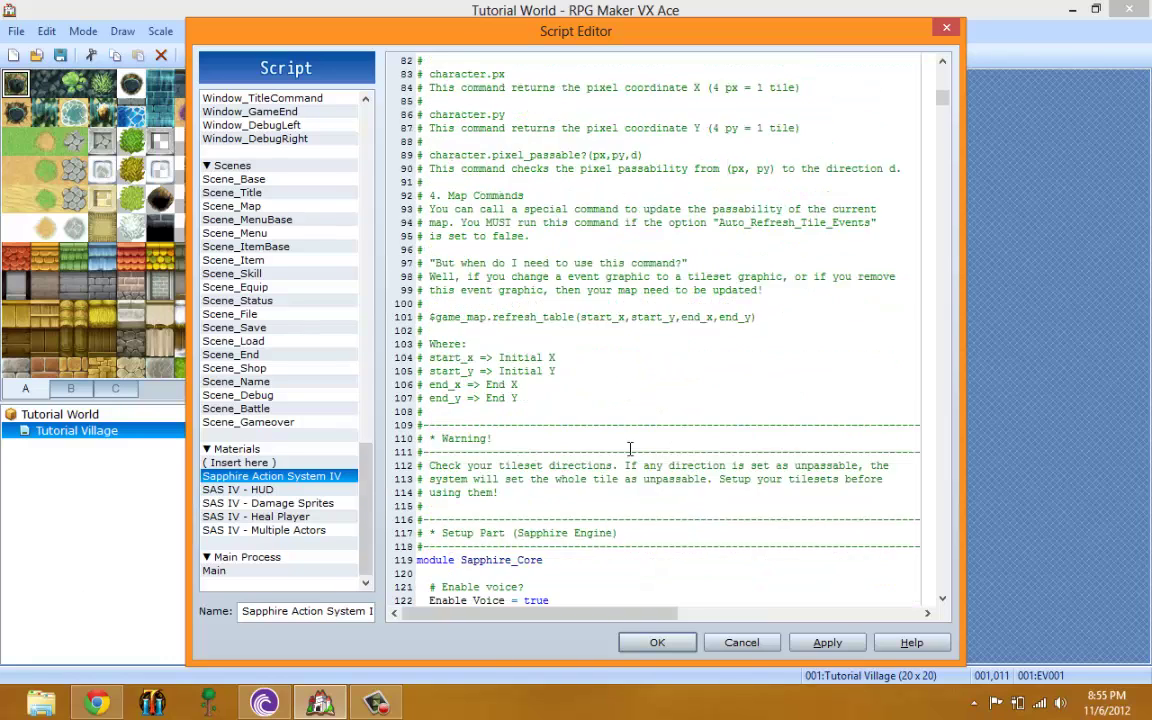
click(652, 643)
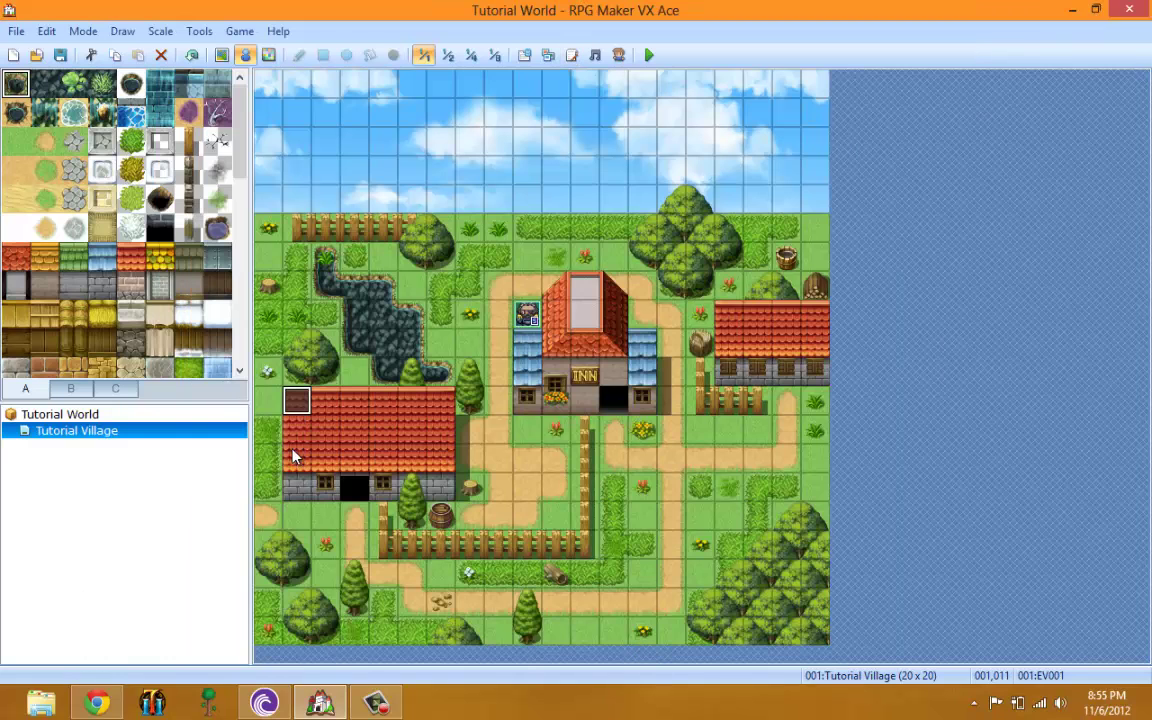
right_click(298, 400)
click(321, 419)
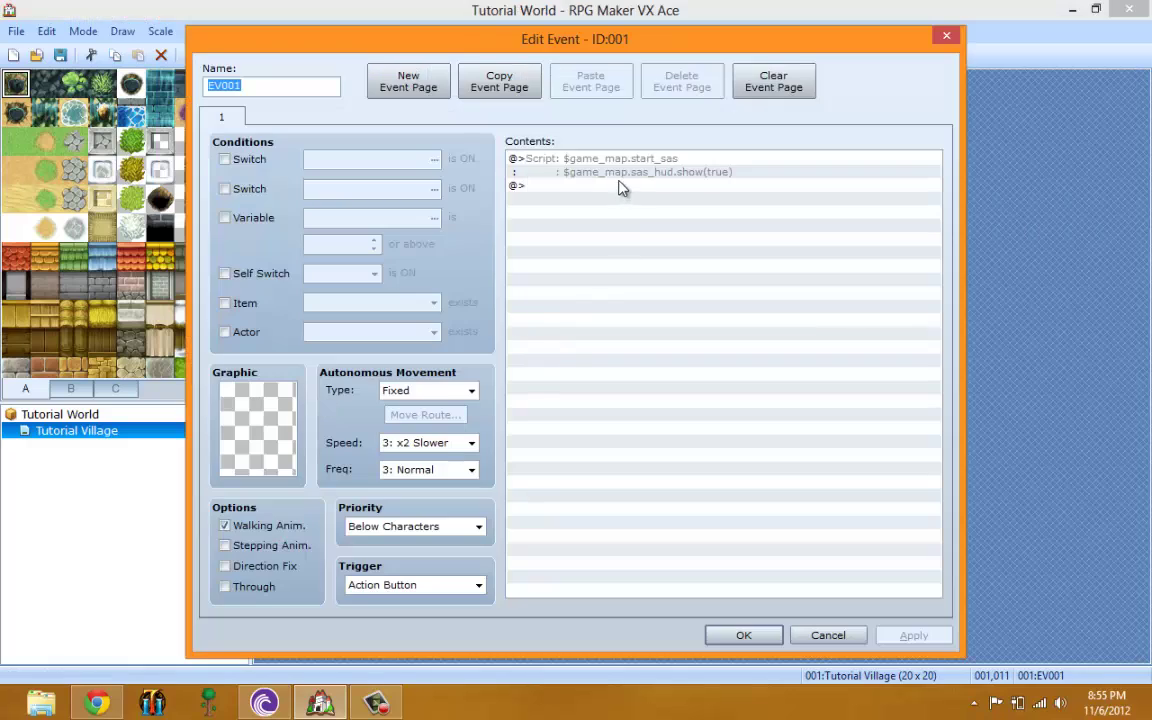
Step: Review the event's script call that starts the SAS system and HUD, and set the event's trigger to Autorun
click(594, 205)
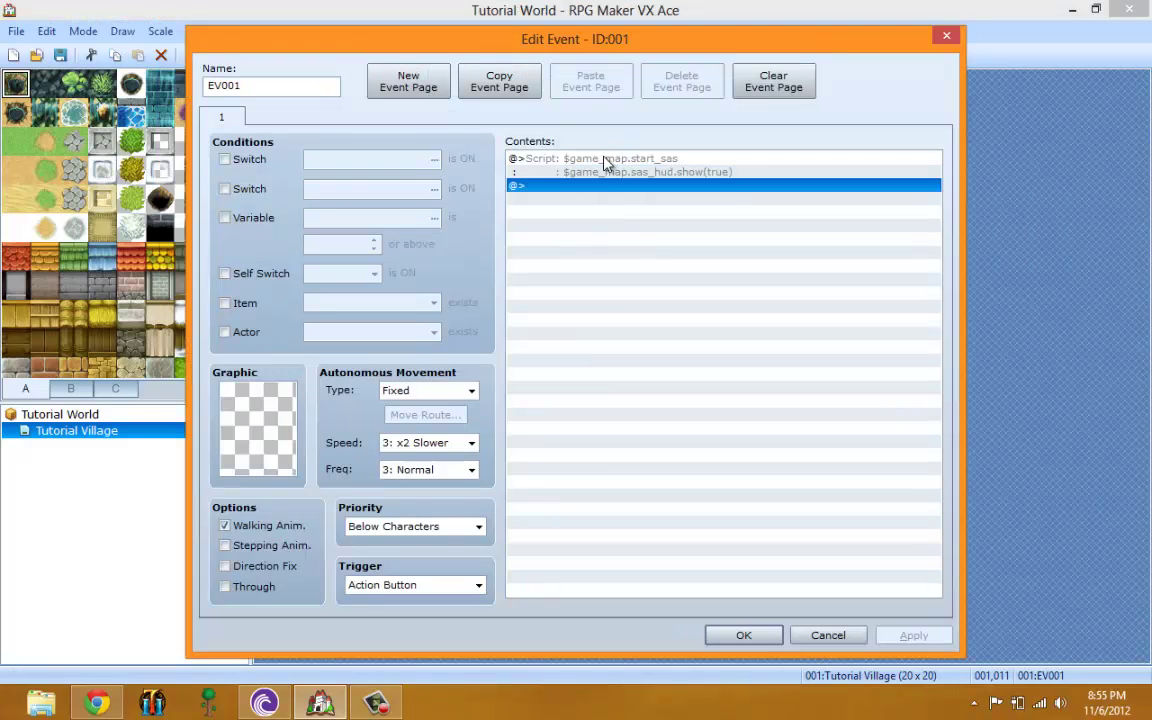
click(605, 160)
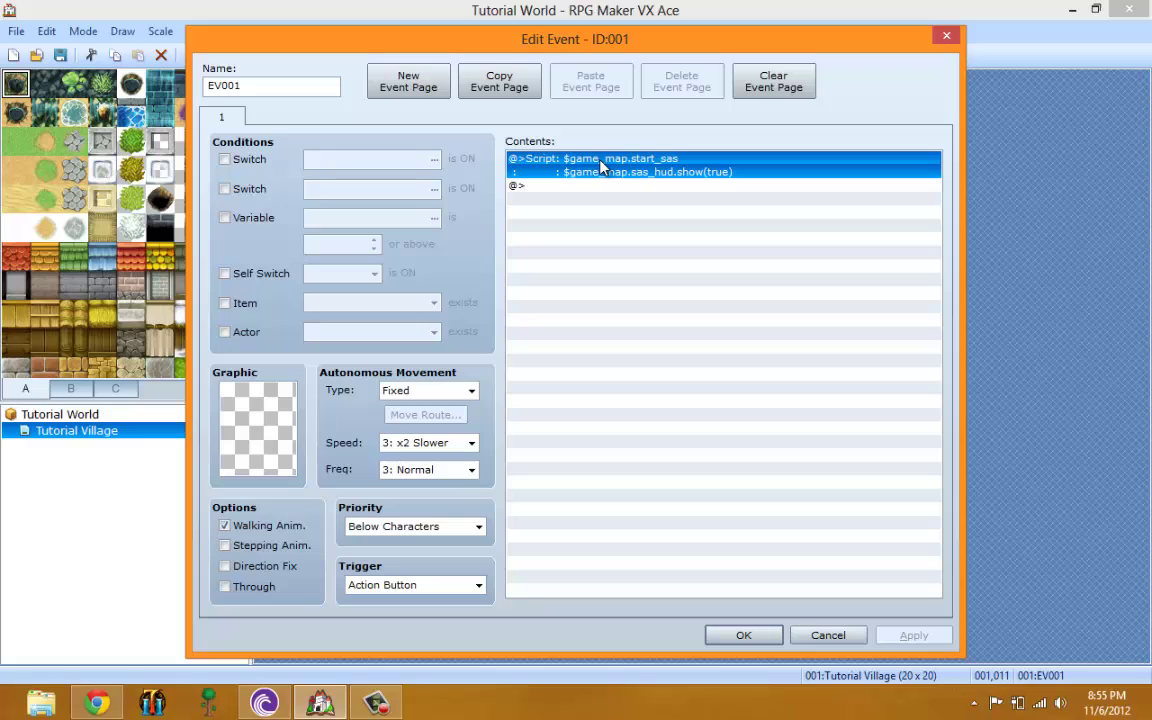
click(420, 585)
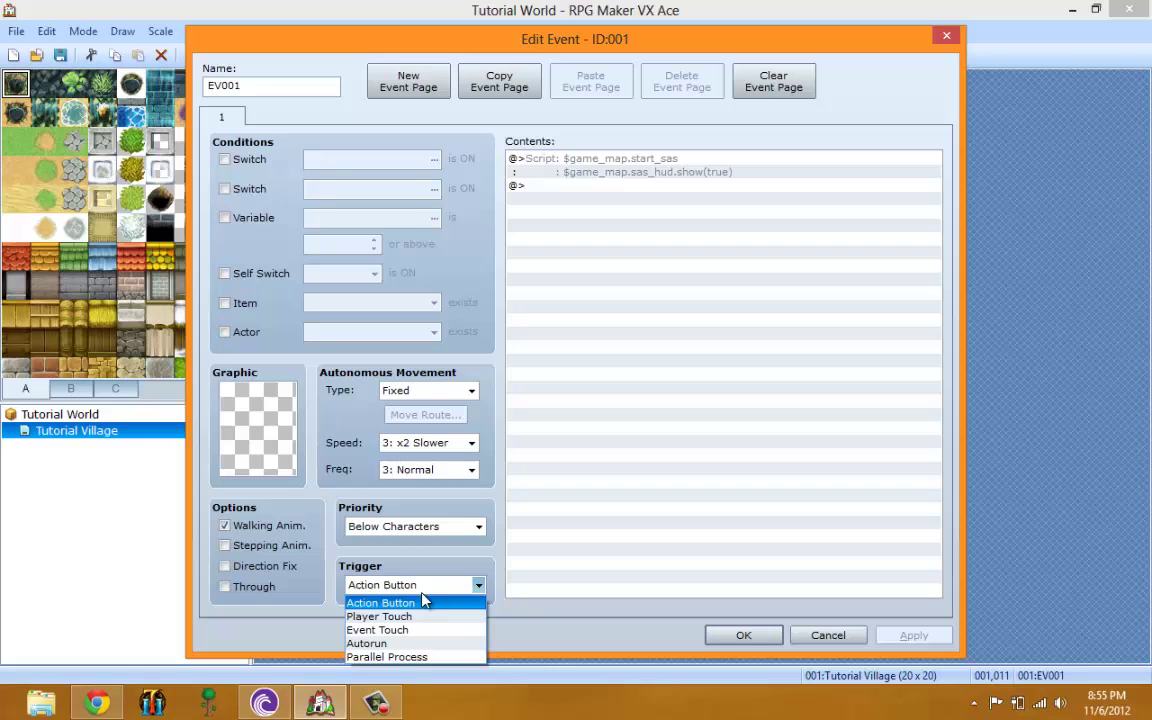
click(408, 644)
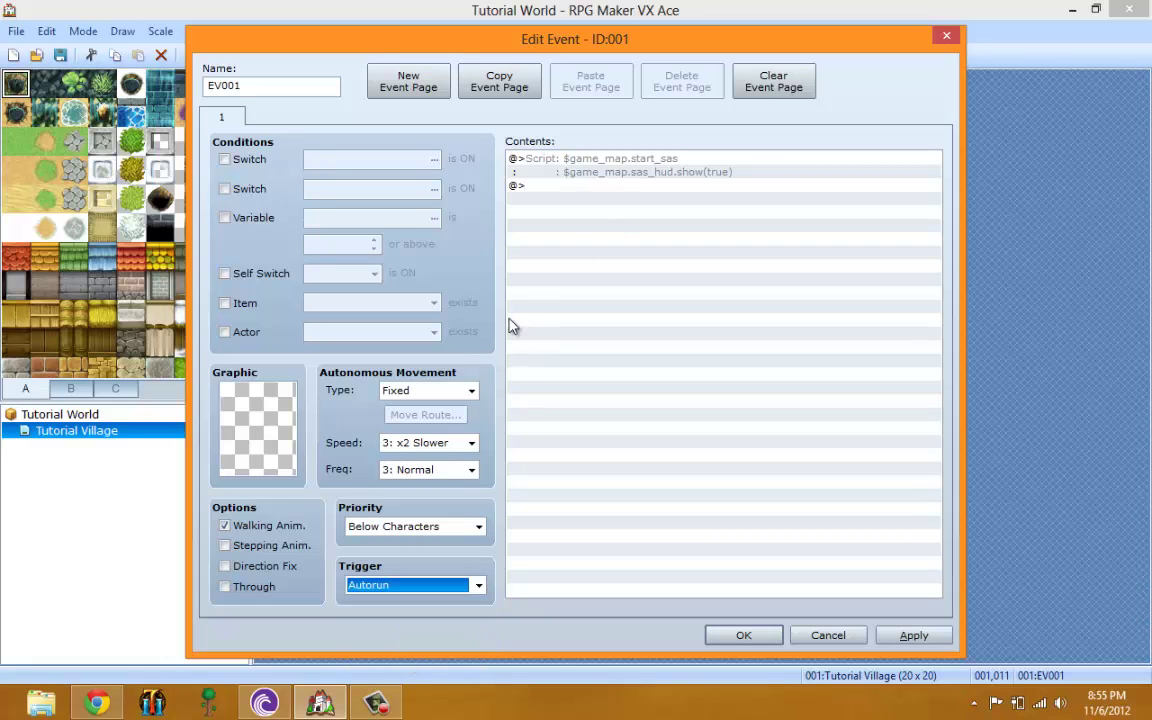
Step: Add a Control Self Switch command after the script call that turns self switch A ON
click(545, 165)
click(545, 185)
right_click(545, 185)
click(565, 178)
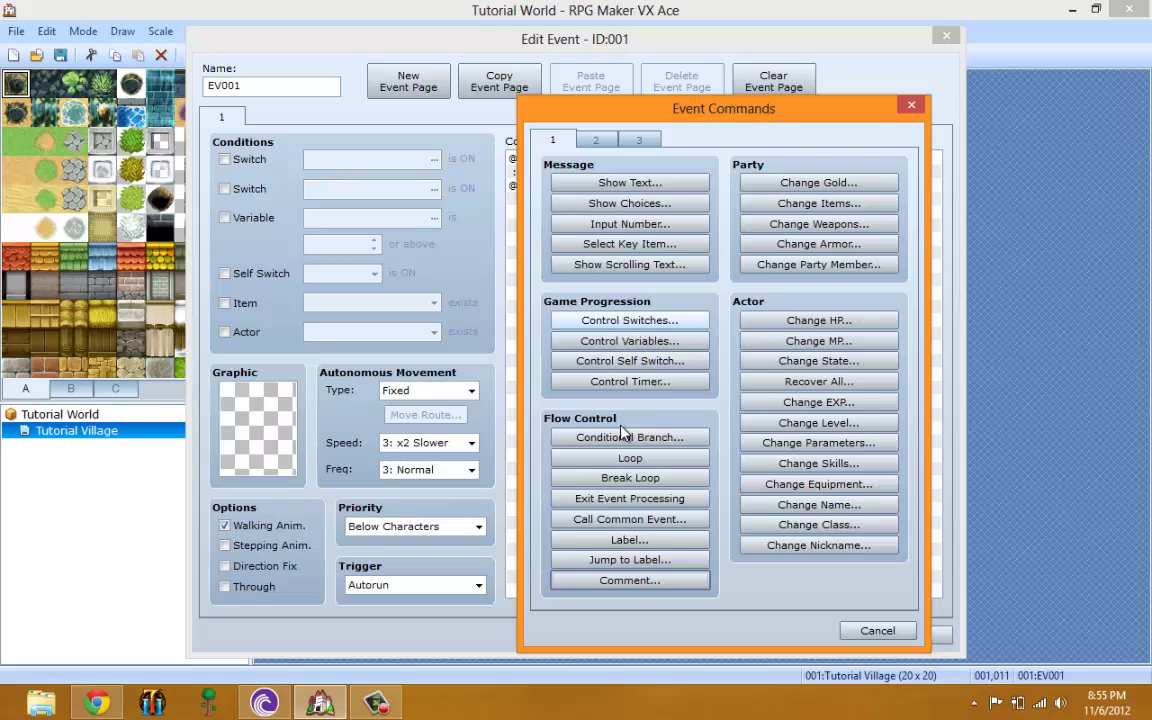
click(632, 361)
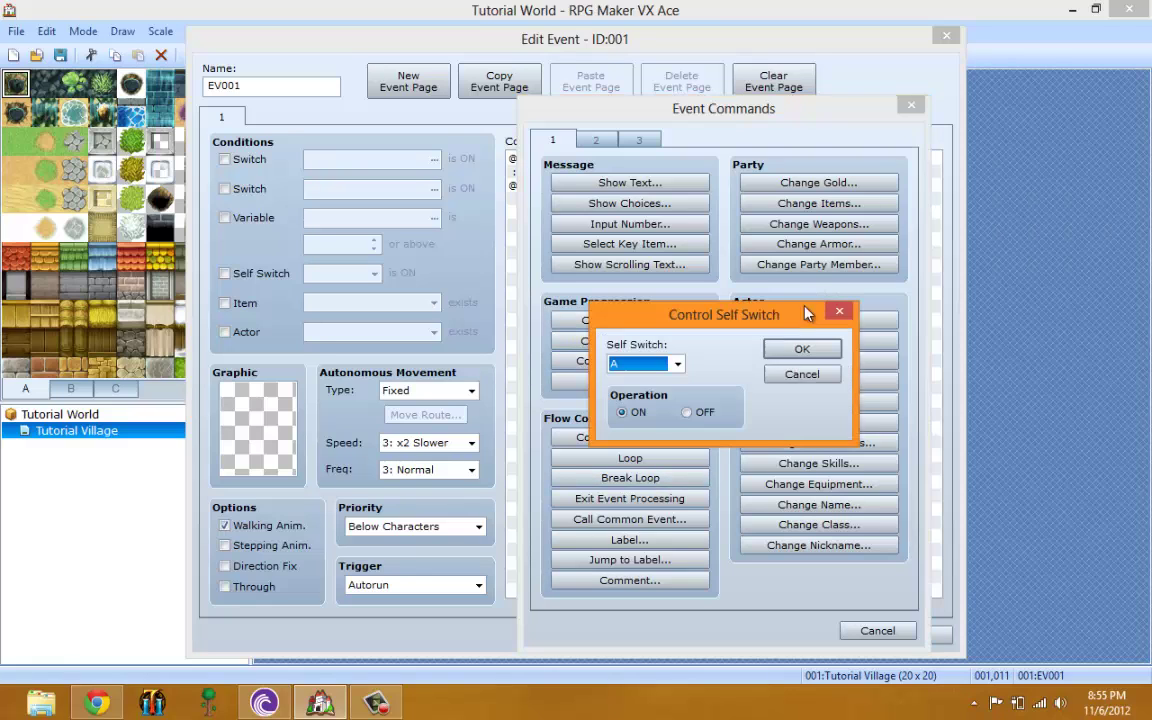
click(802, 348)
Step: Add a second event page conditioned on Self Switch A being ON, and save the event
click(408, 80)
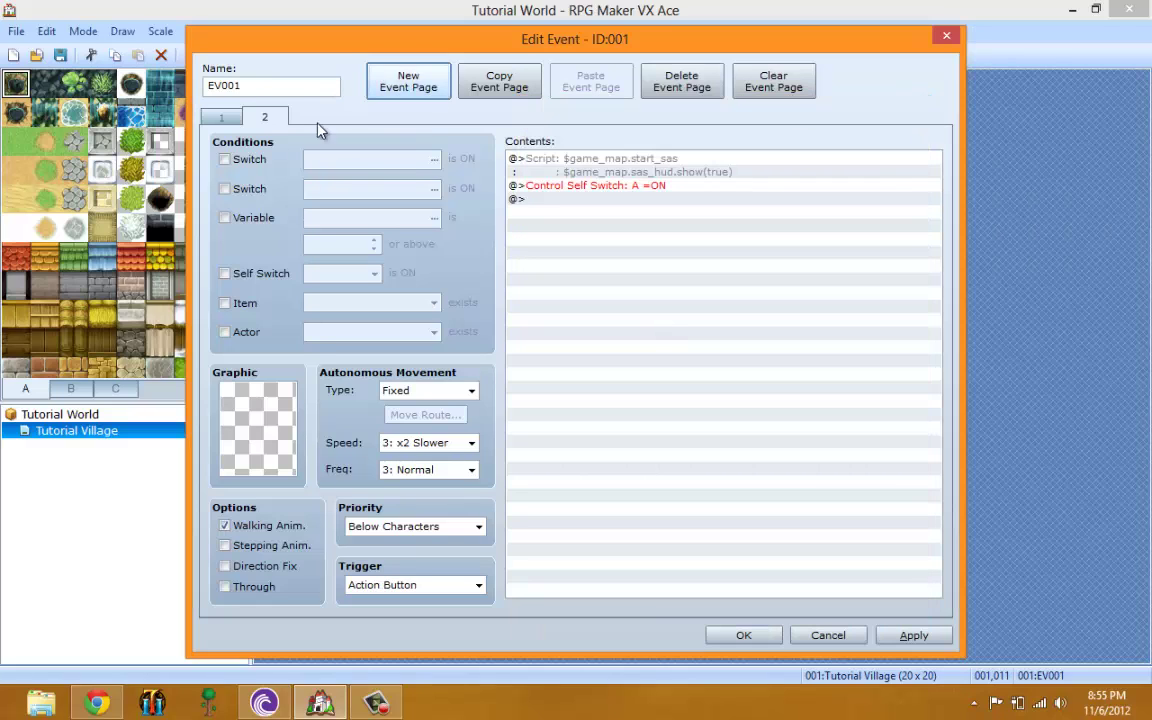
click(226, 274)
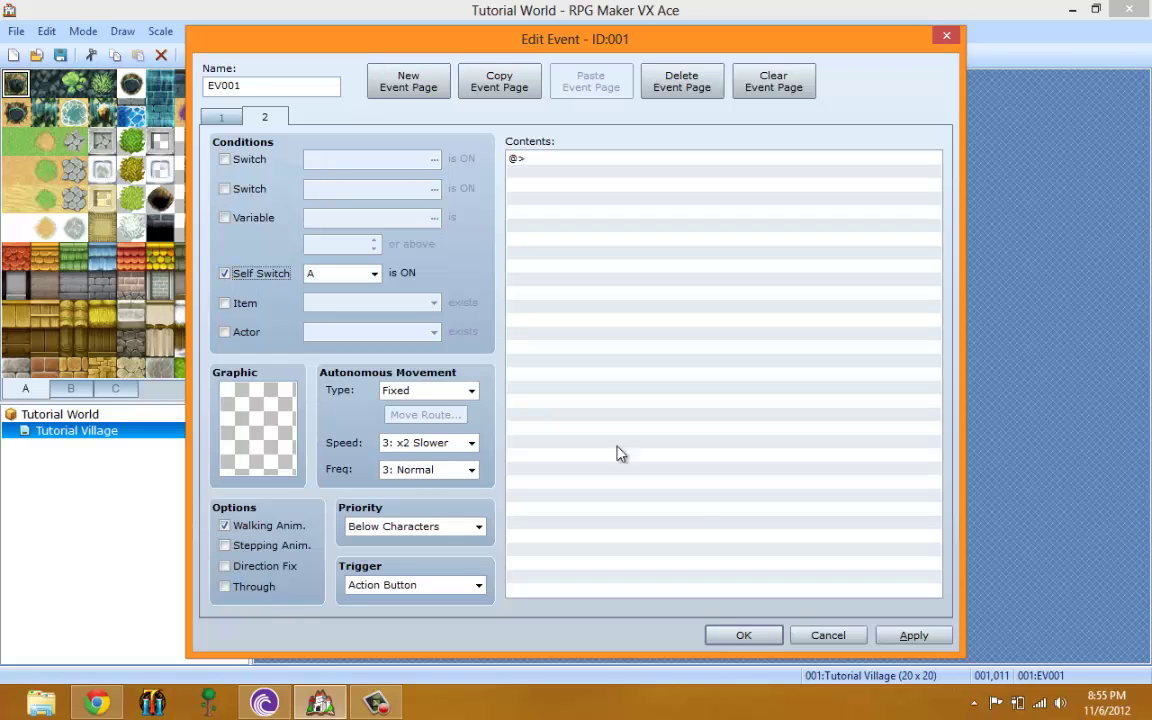
click(742, 636)
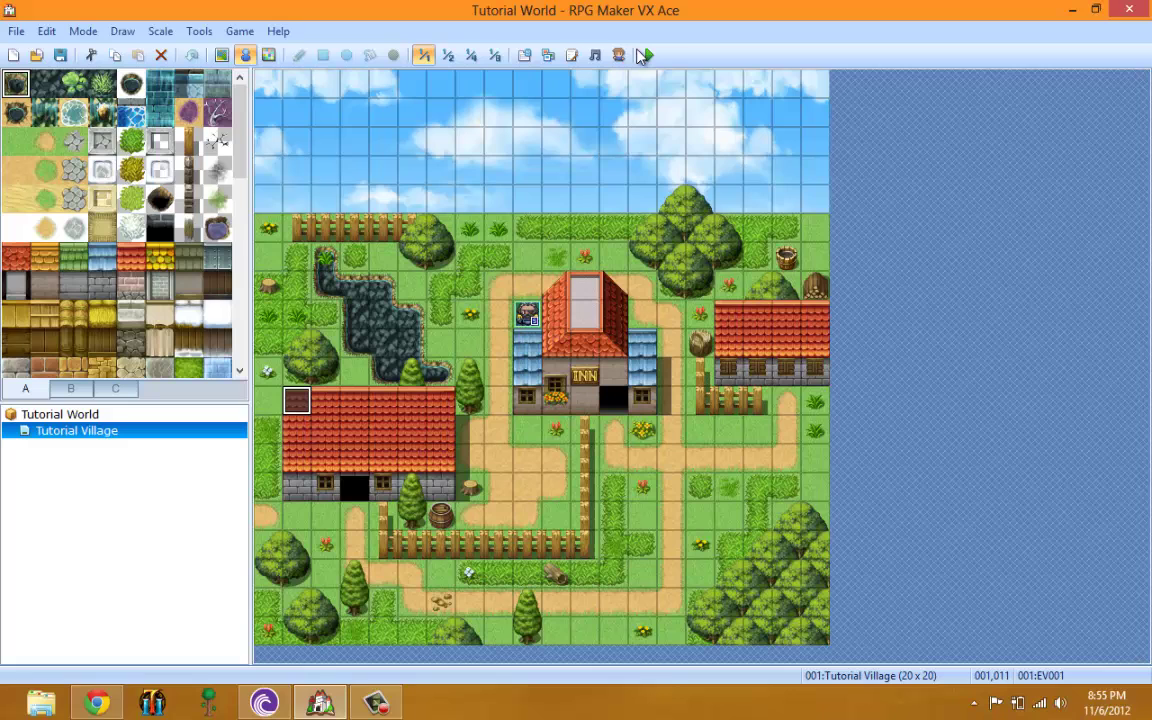
Step: Playtest the project by starting a new game, and dismiss the error dialog
click(646, 56)
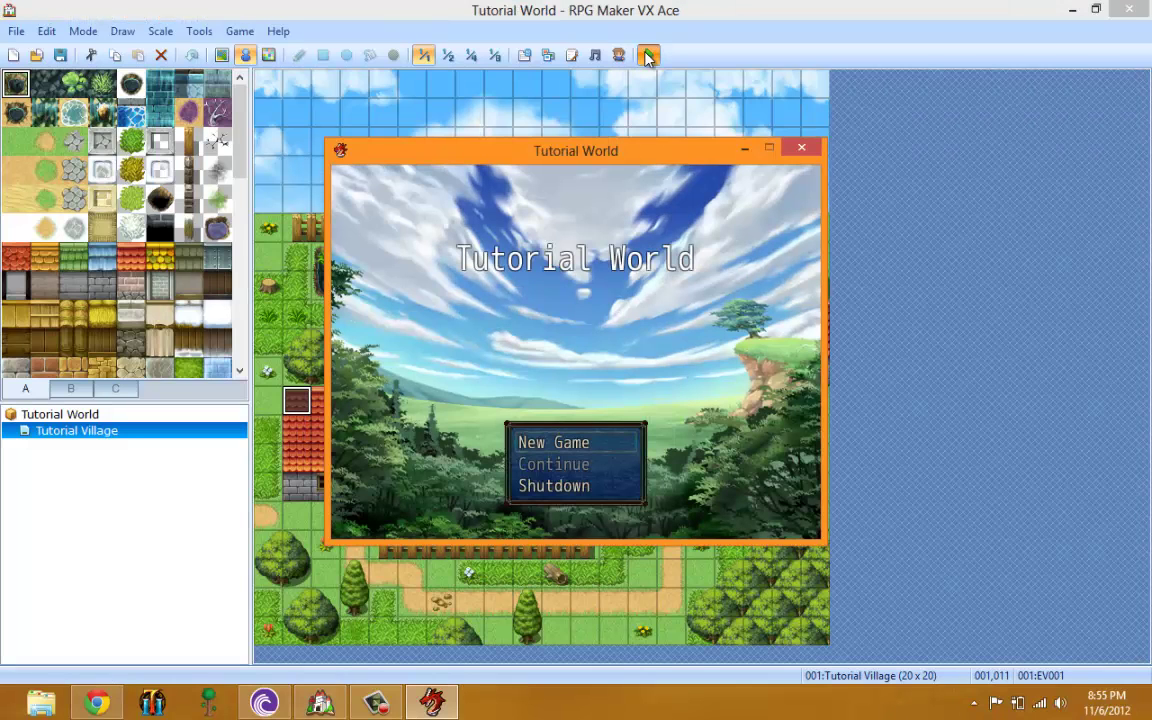
key(Return)
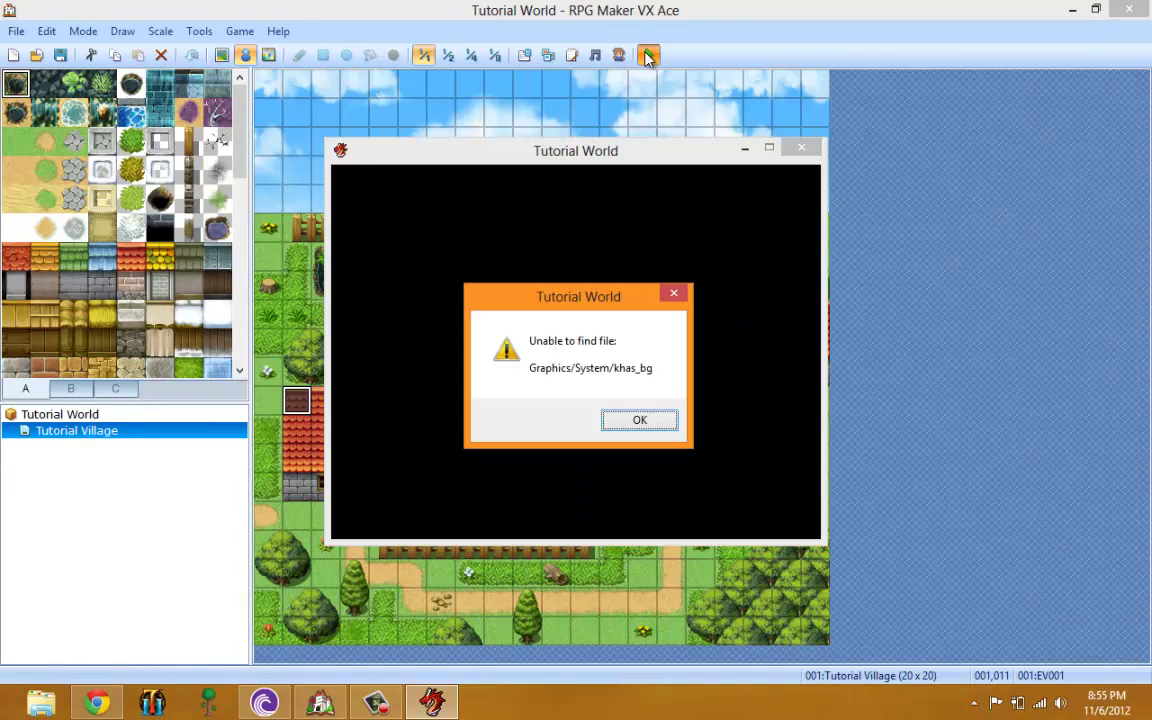
click(630, 421)
Step: Minimize the editor and browse in File Explorer to the Graphics folder of Tutorial World under Documents, RPGVXAce
click(1070, 12)
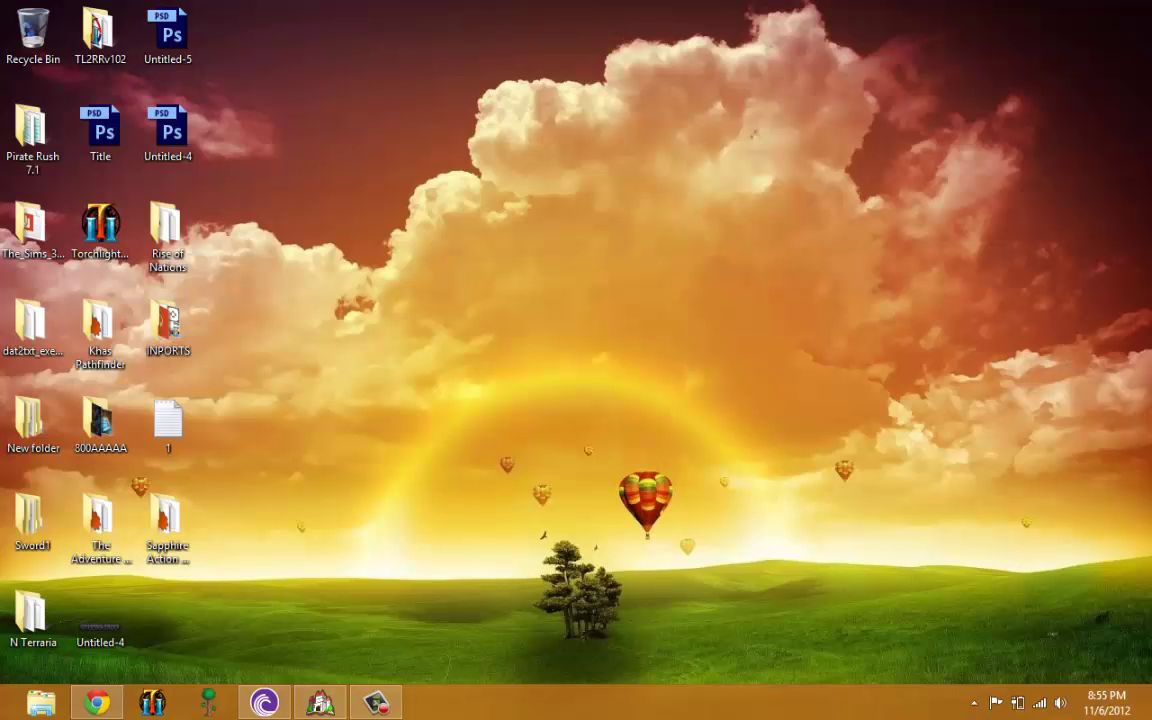
key(super+e)
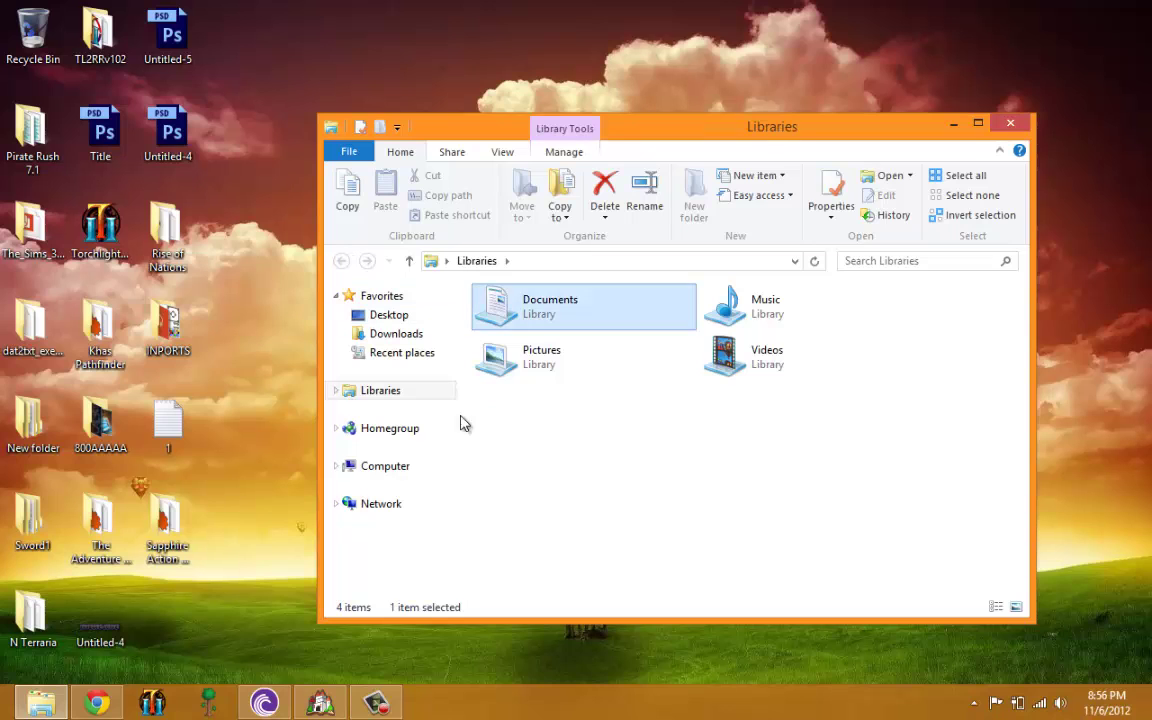
click(386, 712)
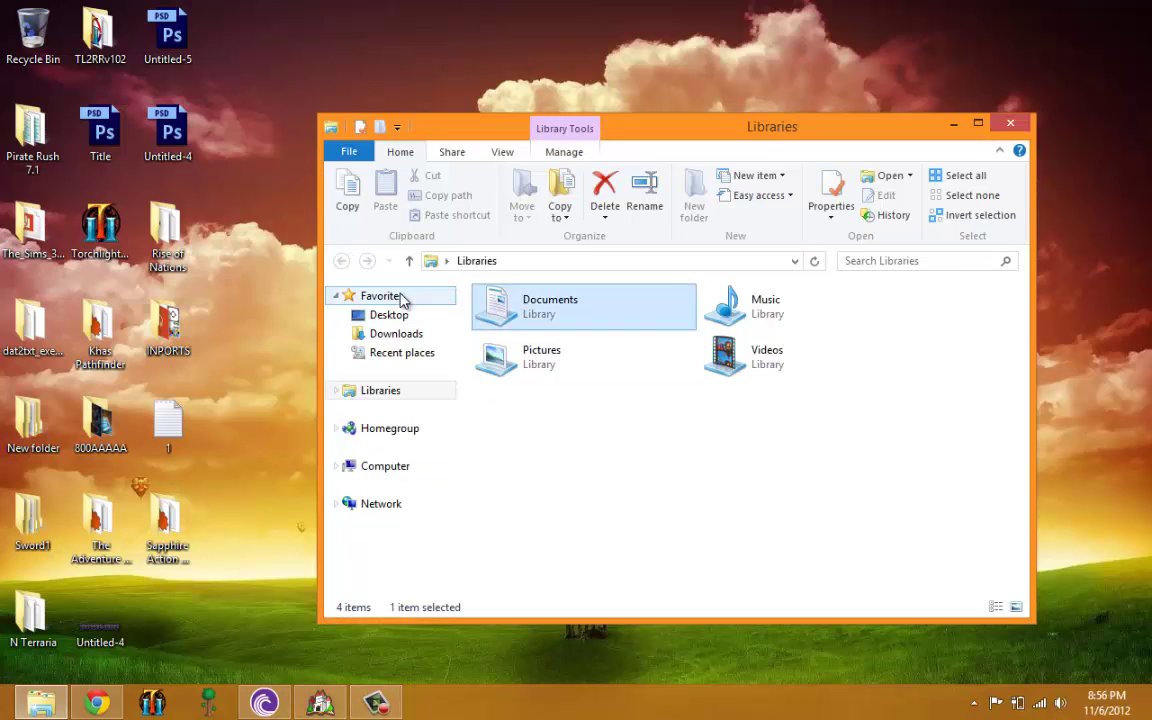
double_click(650, 315)
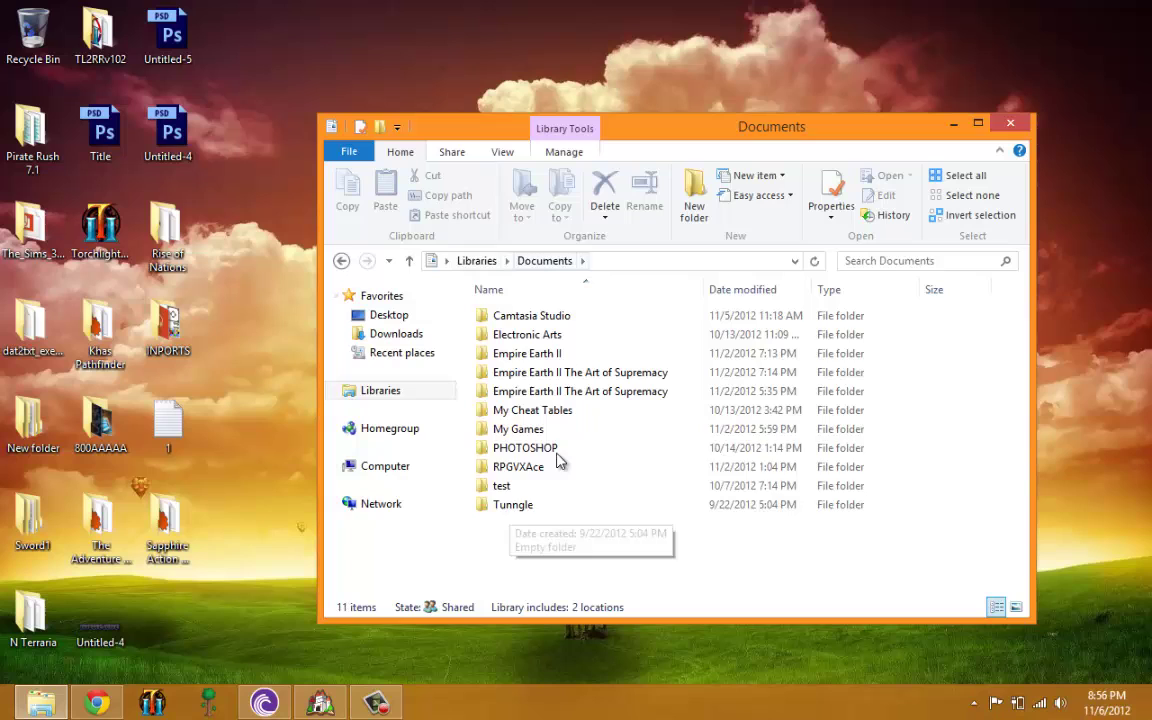
key(Down)
click(518, 429)
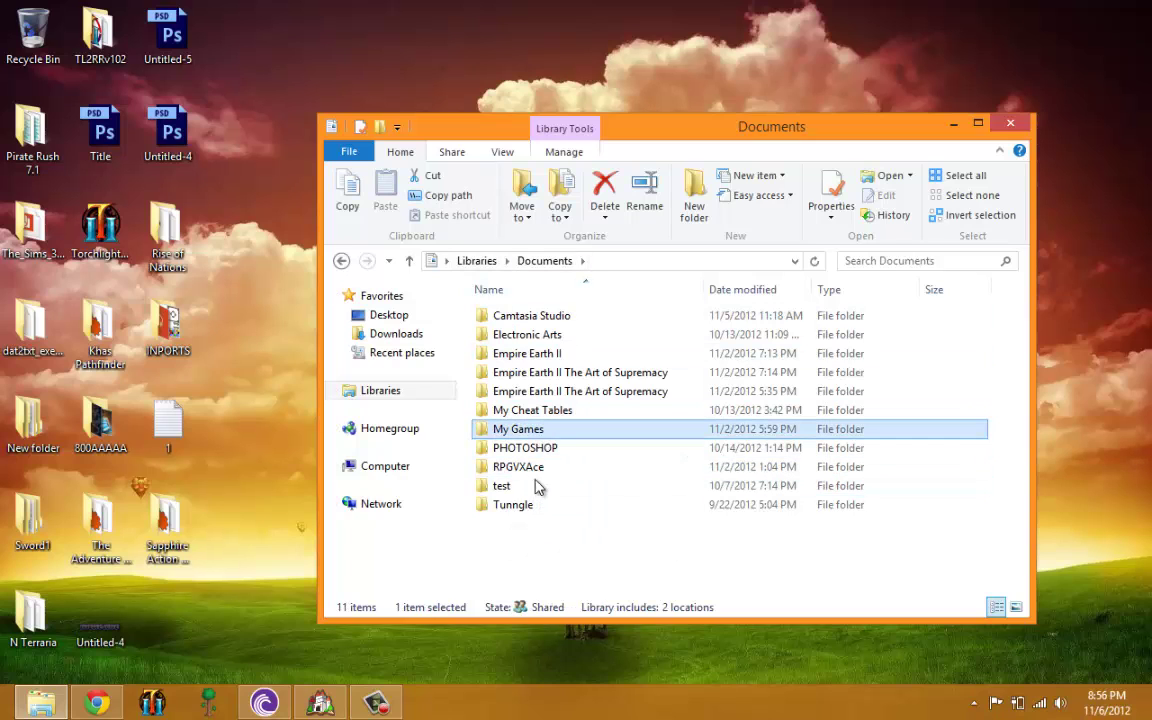
click(520, 467)
key(Return)
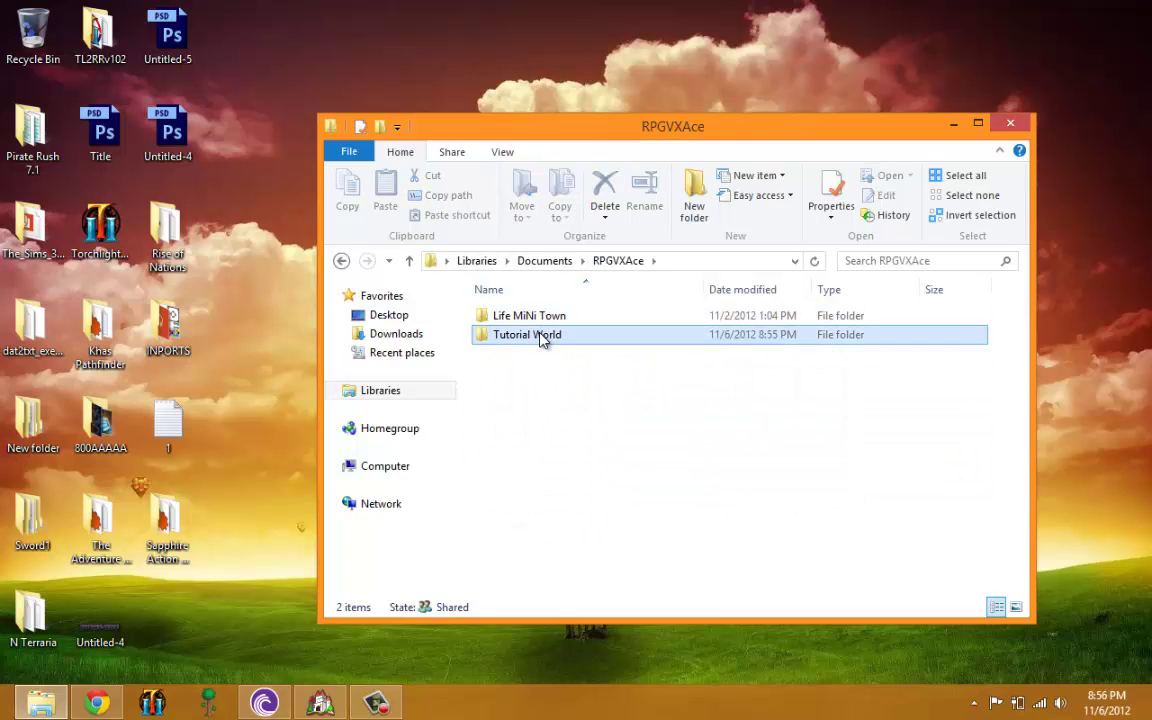
double_click(543, 335)
double_click(513, 353)
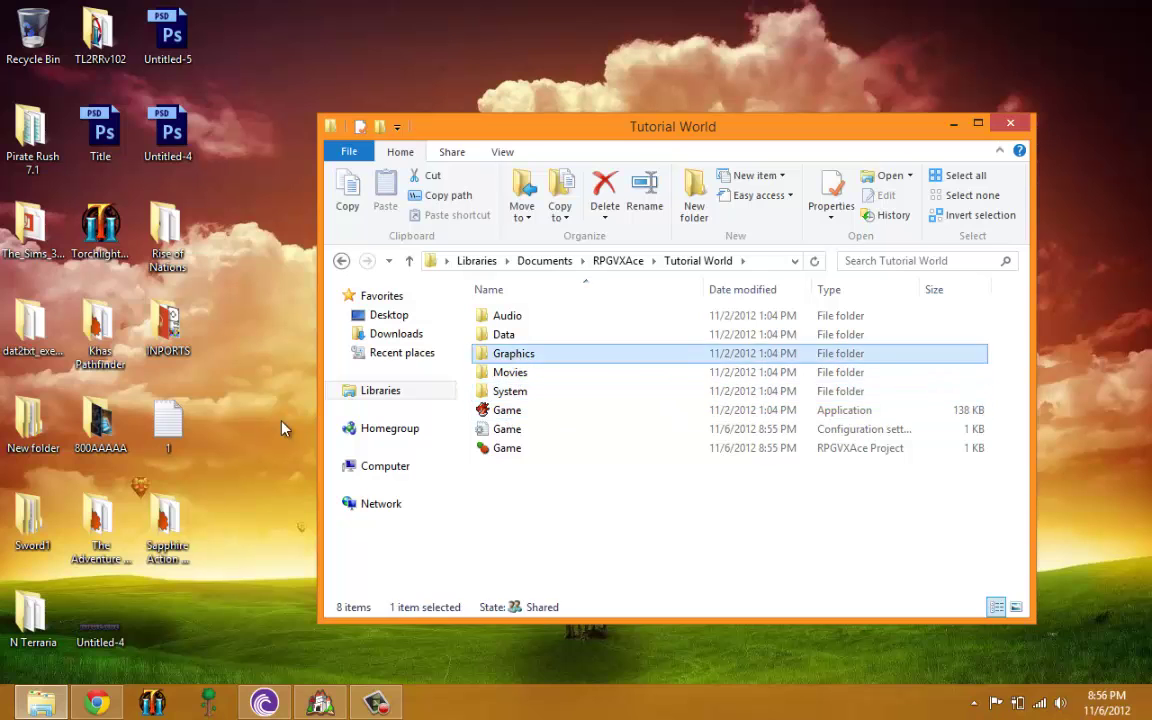
Step: Open the Sapphire Action System IV v4.4en folder from the desktop and arrange it side by side with the project's Graphics folder
double_click(167, 522)
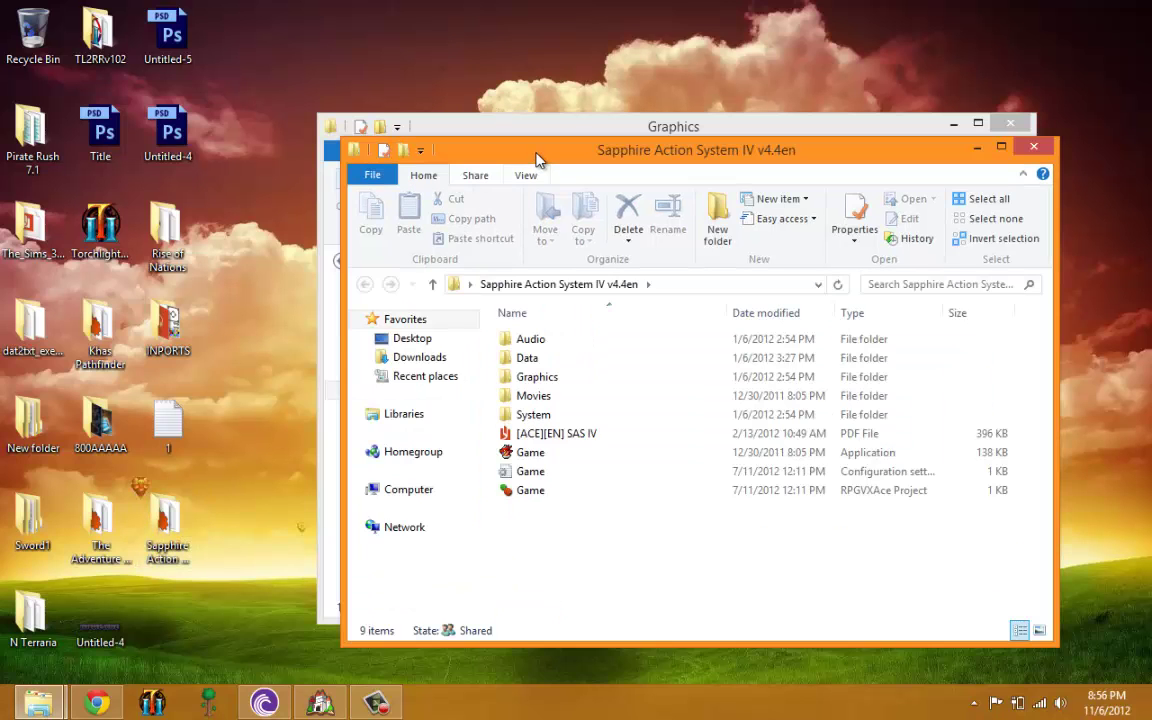
drag(489, 145, 0, 145)
drag(795, 143, 1148, 145)
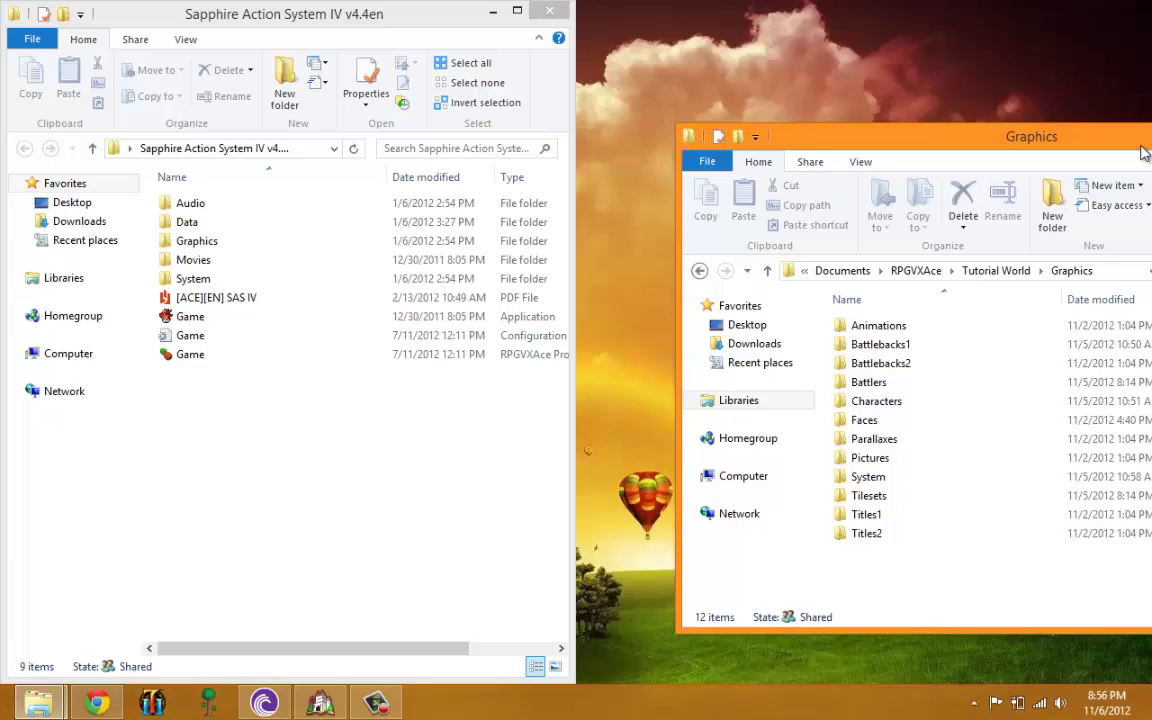
Step: Open the Graphics/System folder of both the Sapphire demo and the Tutorial World project
click(257, 318)
ctrl+click(253, 283)
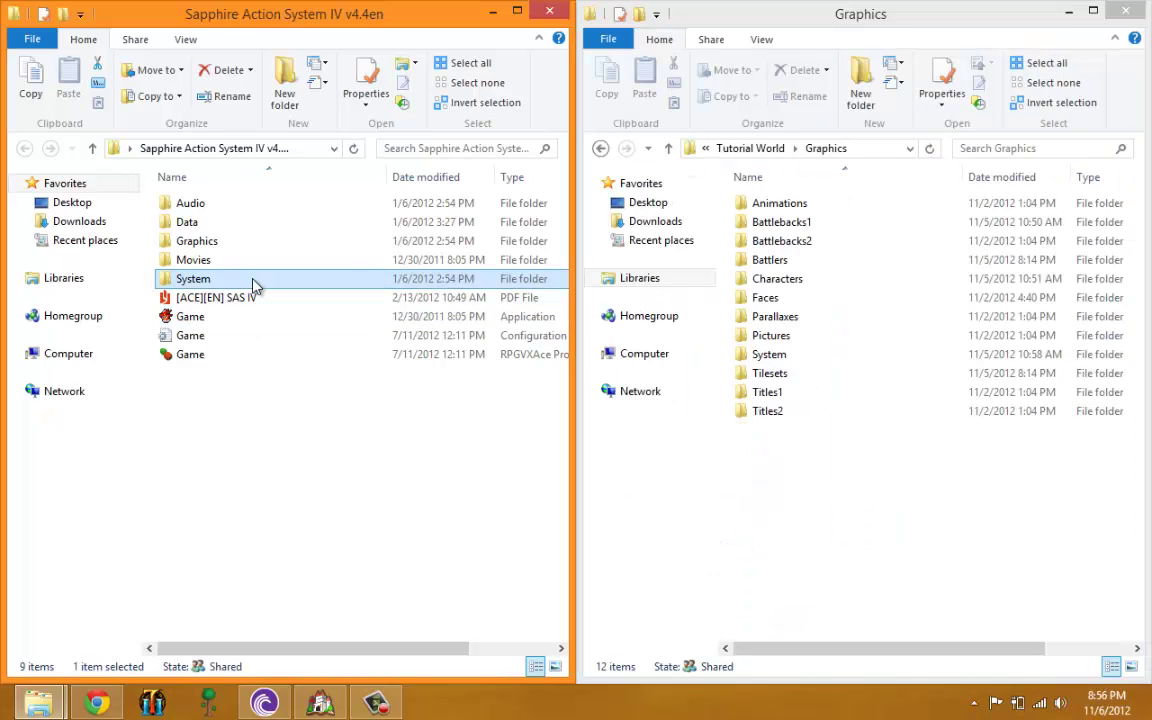
click(320, 241)
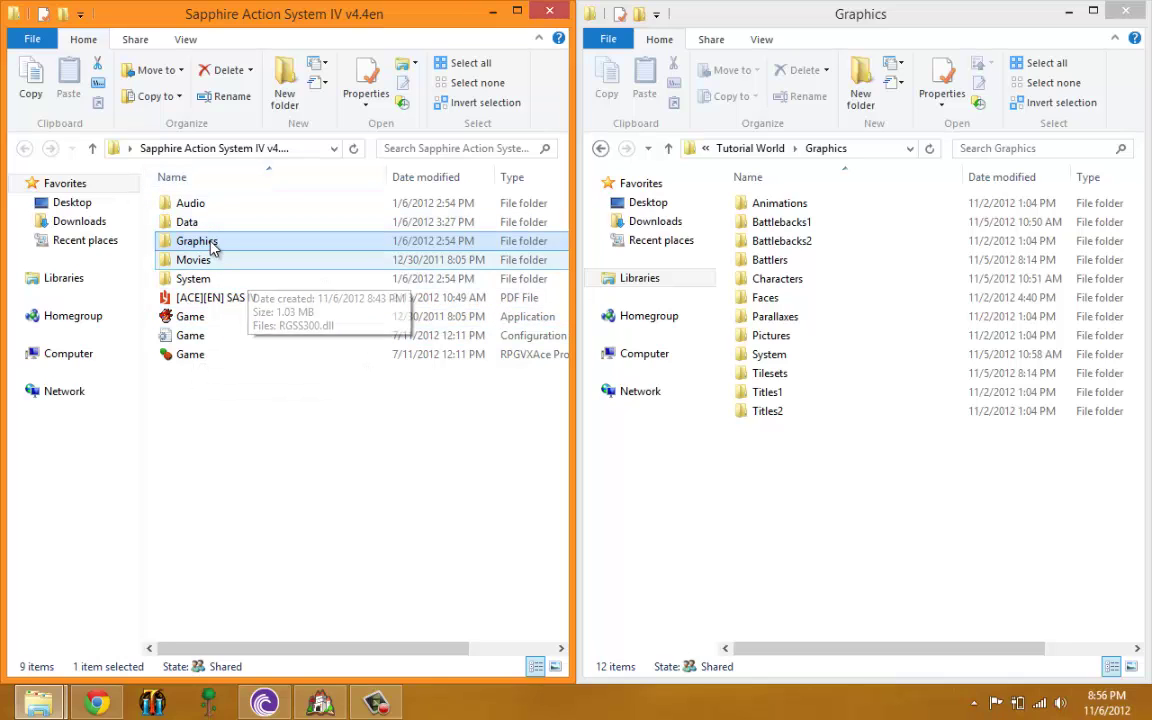
double_click(213, 243)
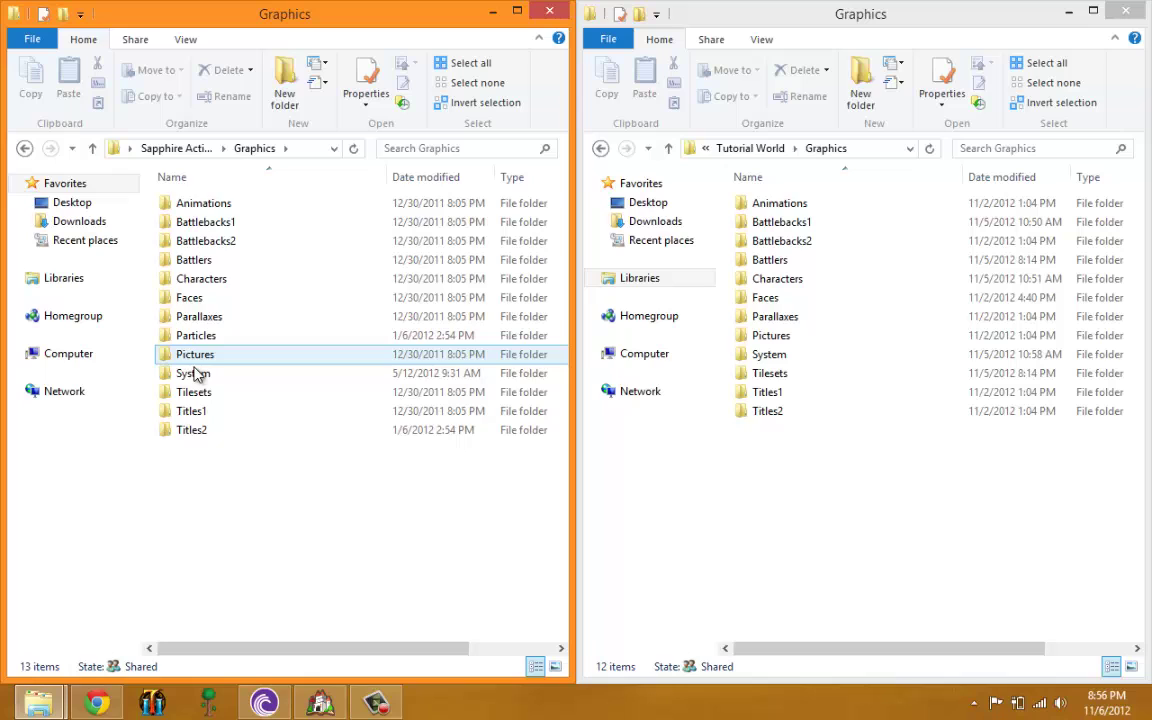
double_click(196, 373)
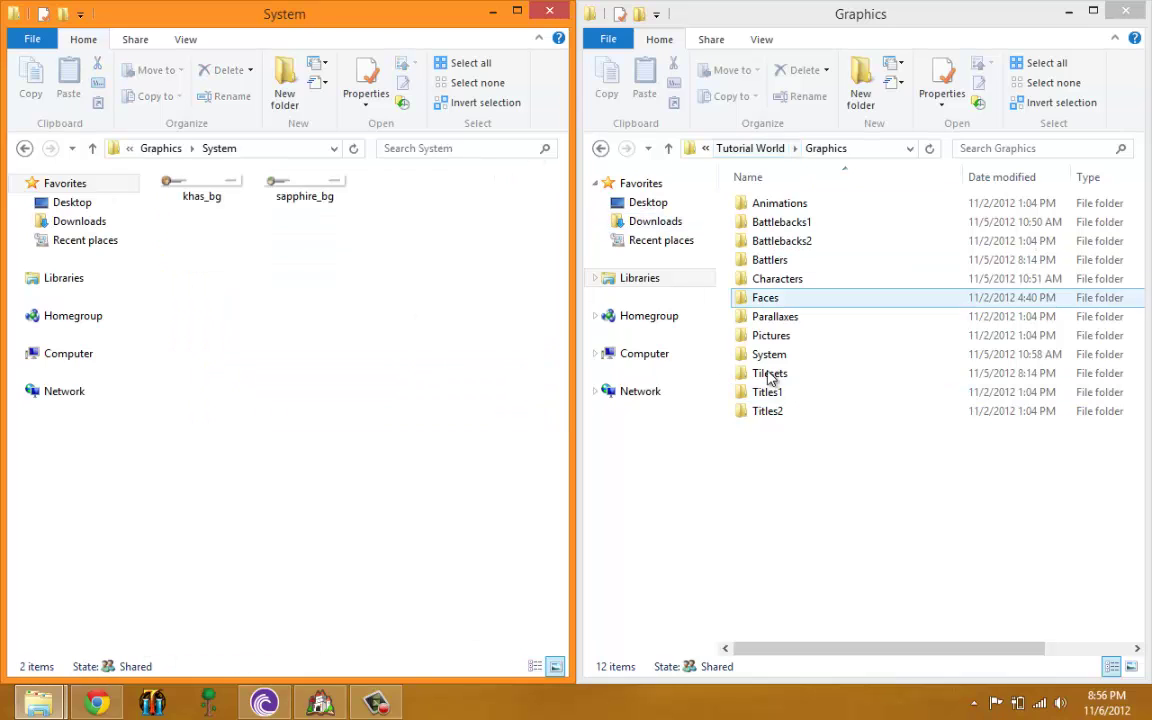
double_click(769, 354)
Step: Copy khas_bg and sapphire_bg from the demo's System folder into the project's System folder, and close the demo folder window
drag(200, 135, 180, 166)
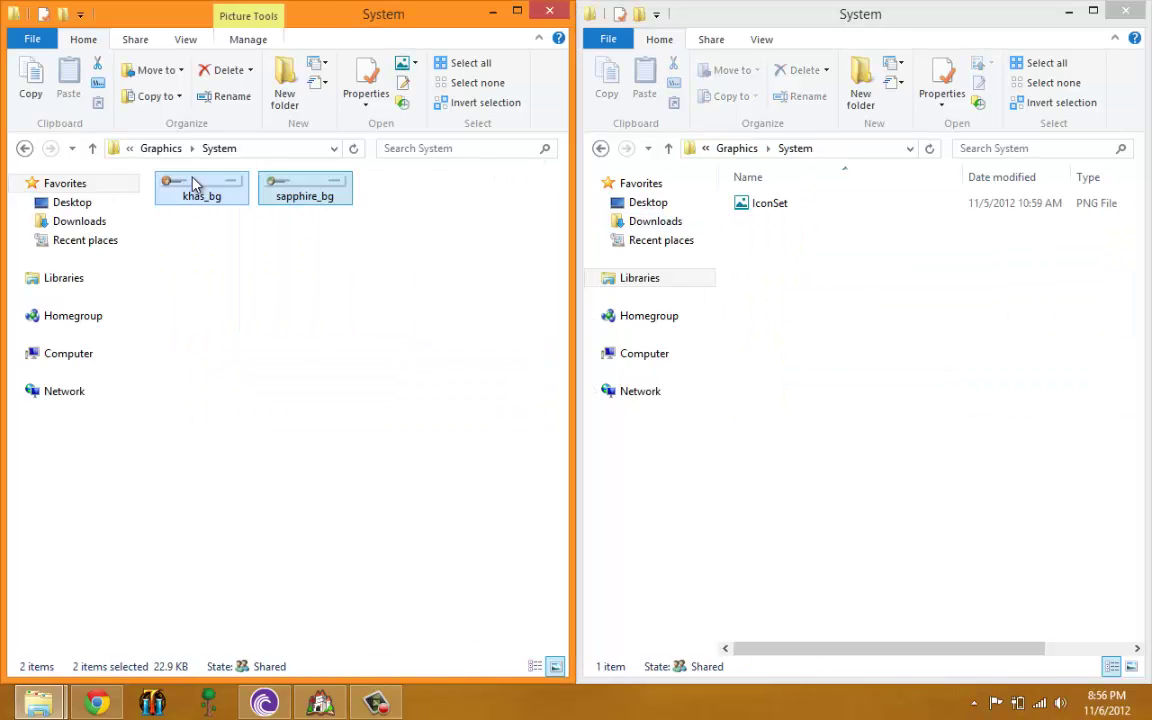
right_drag(180, 166, 784, 350)
click(873, 376)
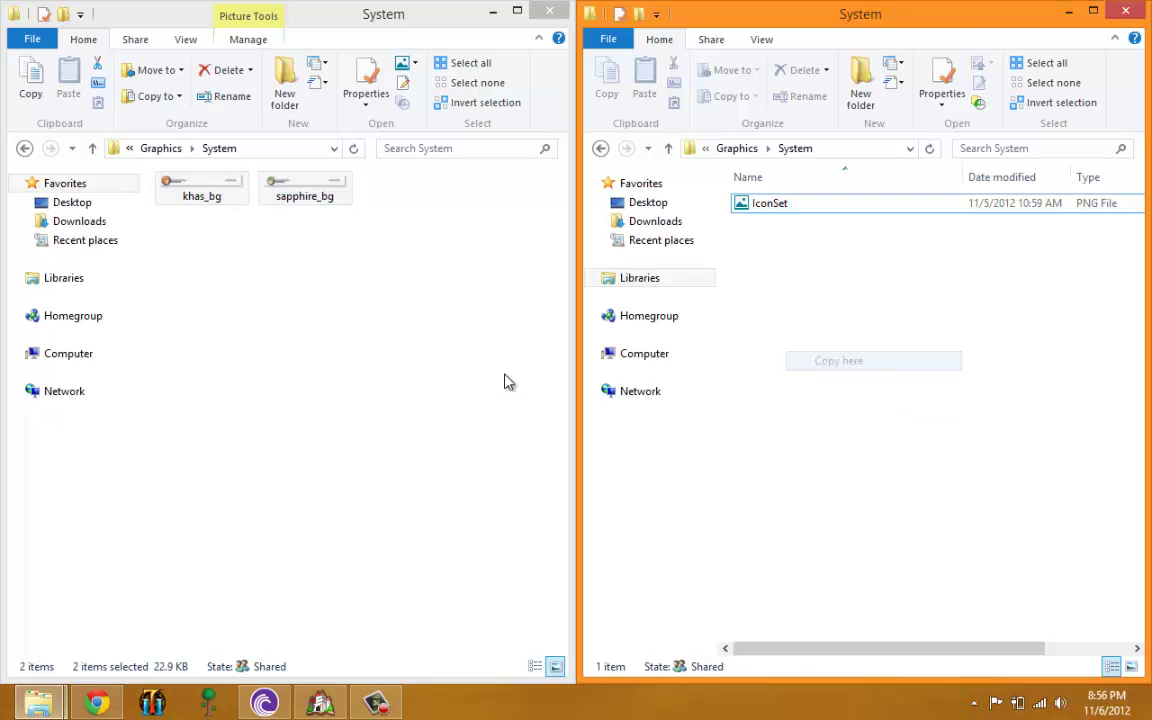
click(549, 11)
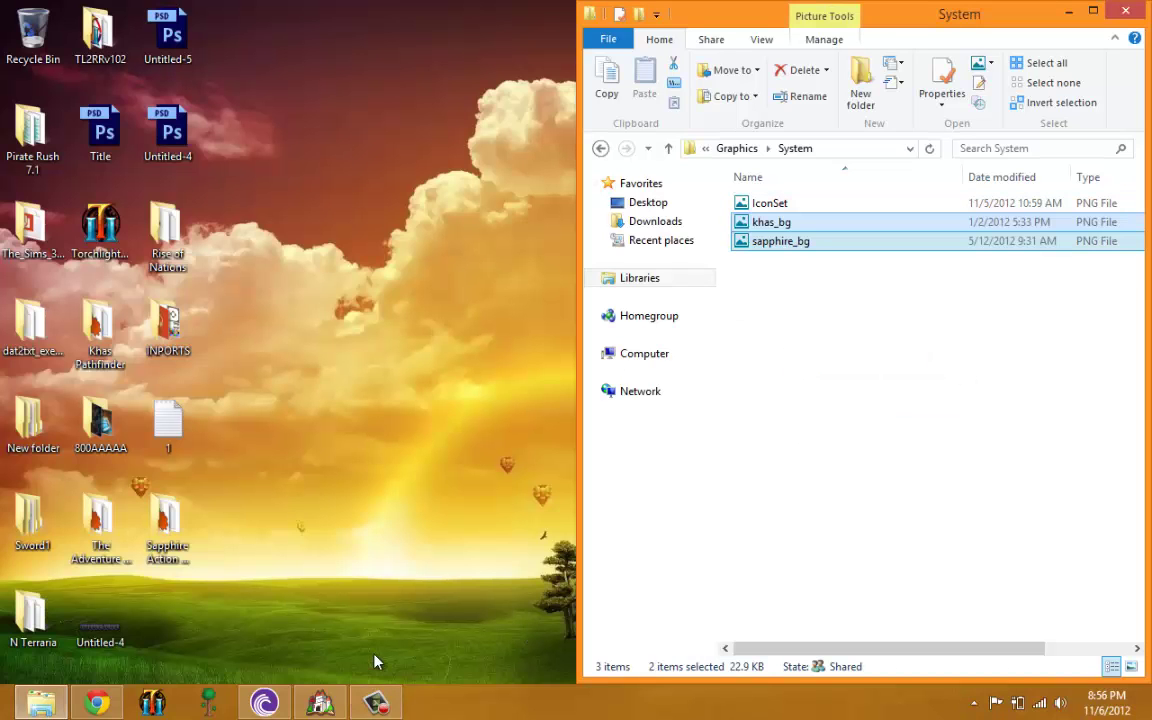
Step: Switch back to RPG Maker VX Ace, check the sound volume, and playtest a new game again, walking the character down and left
click(322, 703)
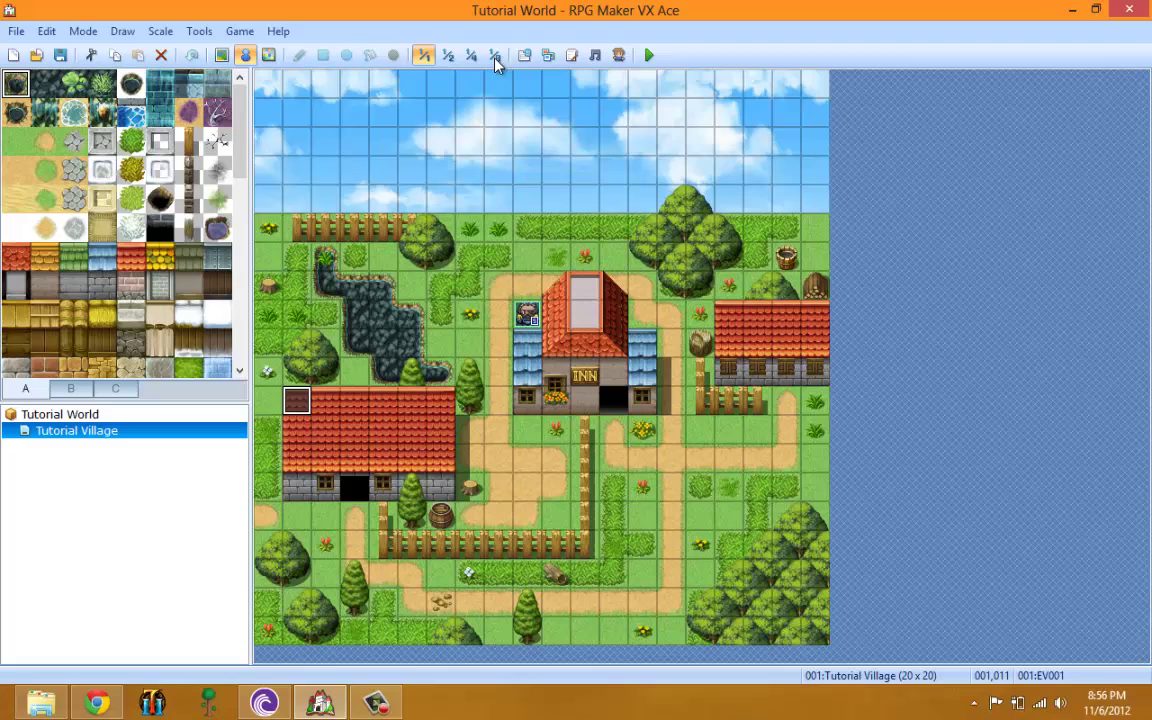
click(1061, 704)
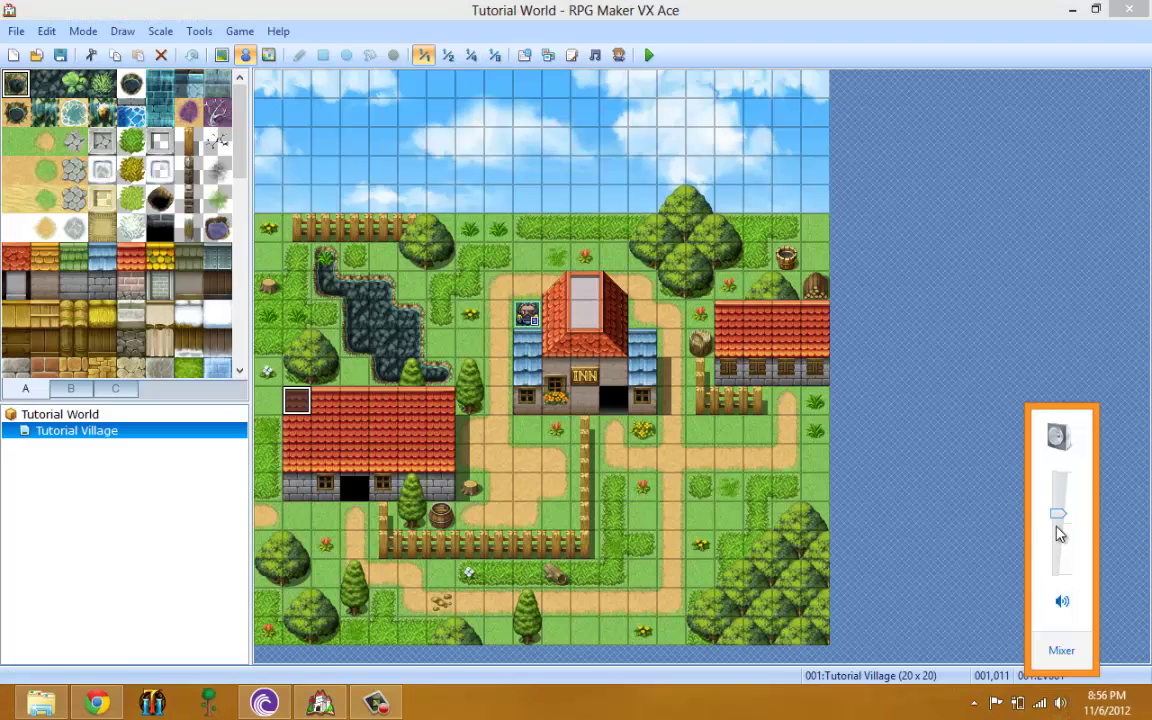
click(646, 58)
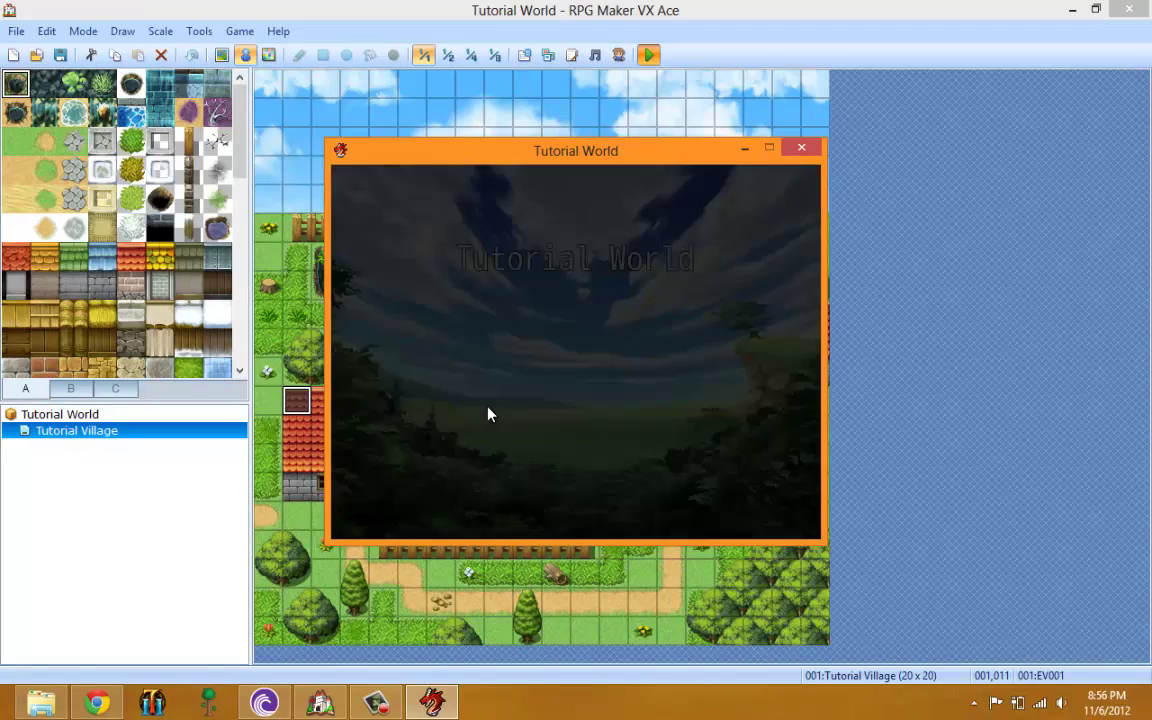
key(Return)
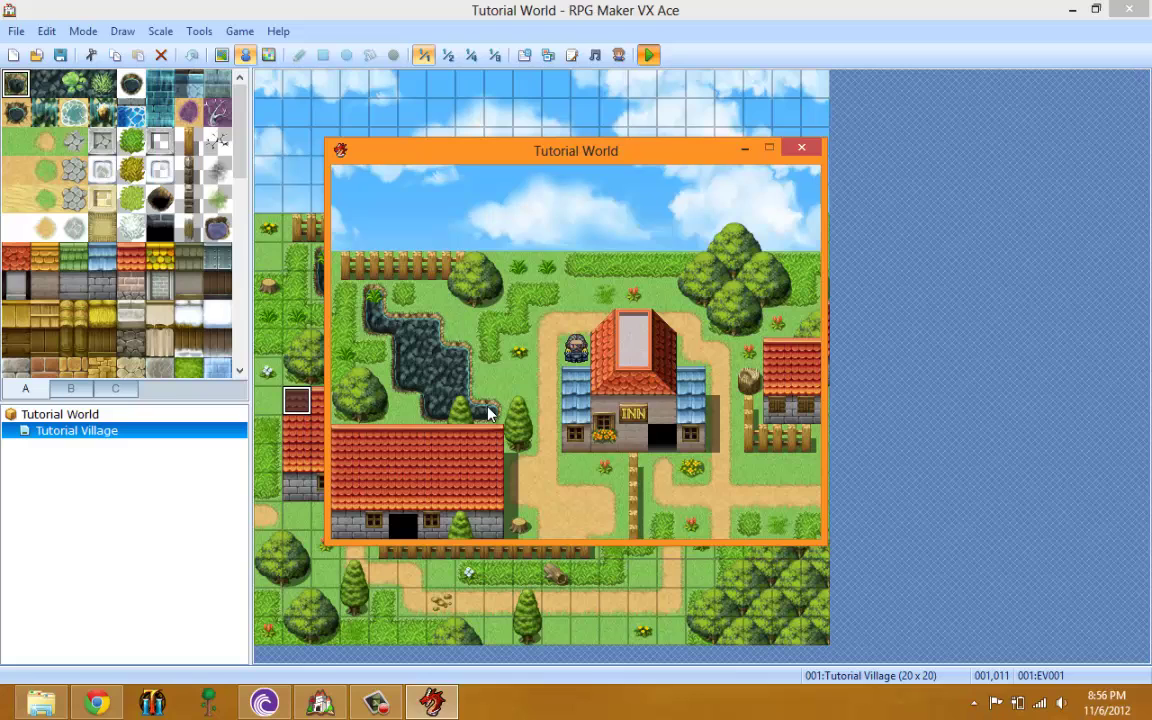
key(Down)
key(Left)
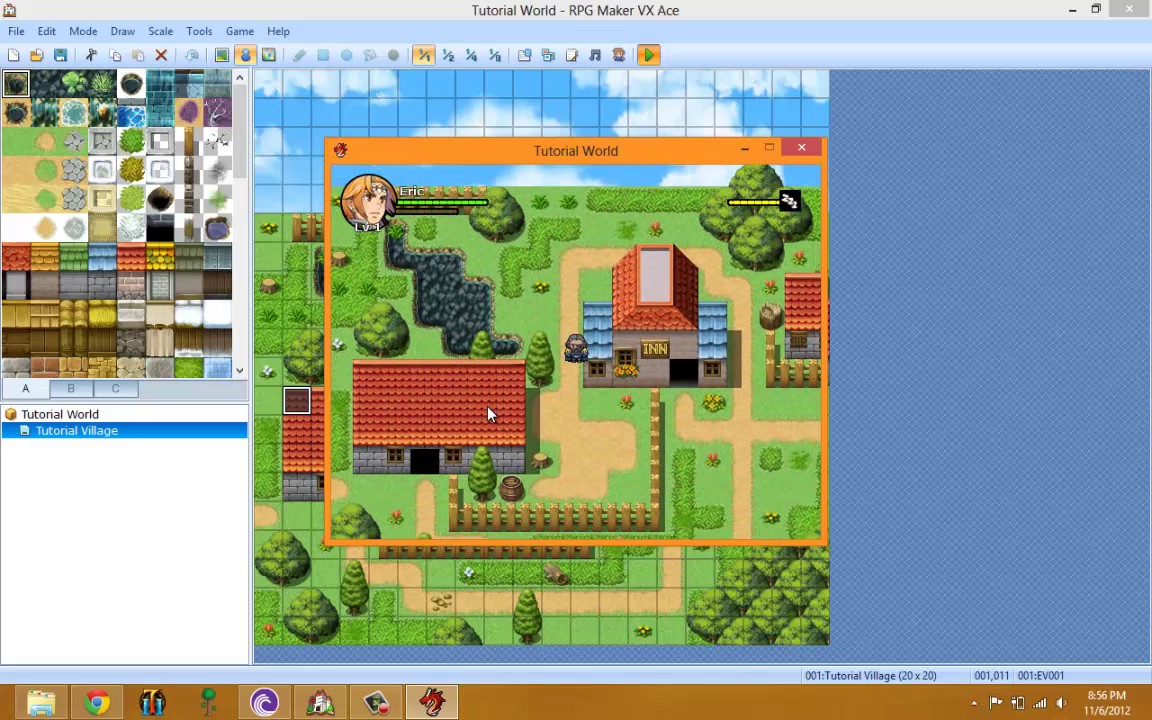
Step: Walk the character around the inn and along the village paths in the playtest, and close the game's error dialog
key(Up)
key(Up)
key(Up)
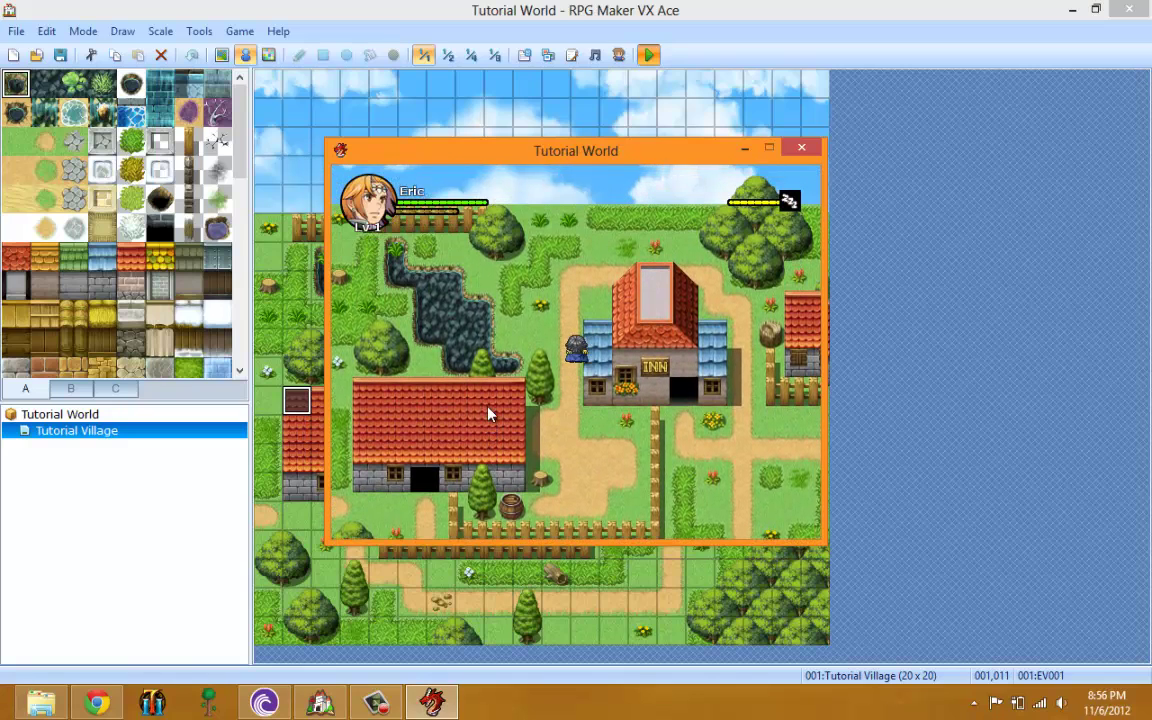
key(Right)
key(Right)
key(Right)
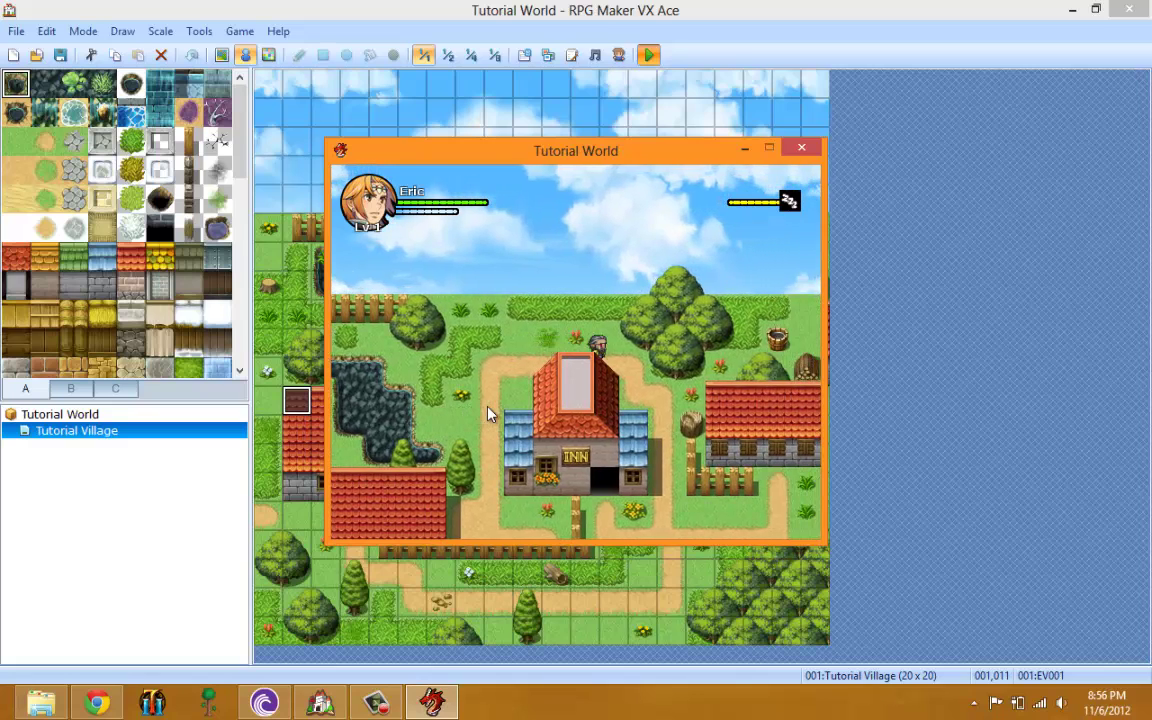
key(Right)
key(Right)
key(Down)
key(Down)
key(Down)
key(Down)
key(Down)
key(Down)
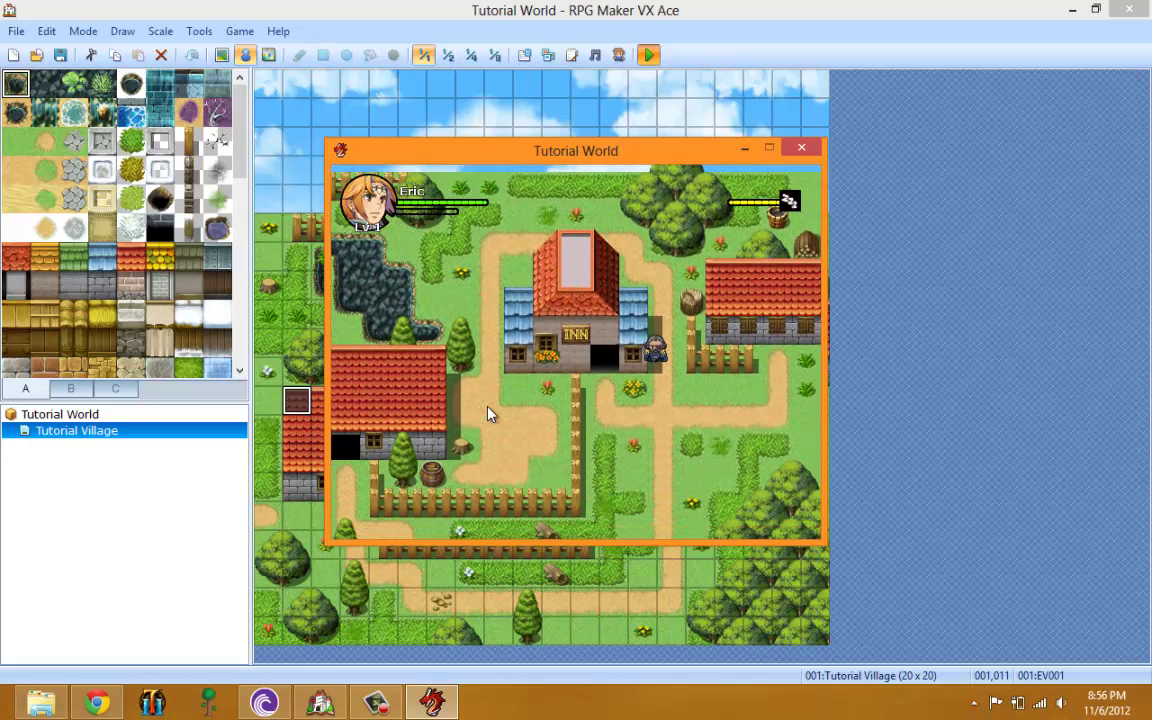
key(Down)
key(Down)
key(Down)
key(Down)
key(Left)
key(Left)
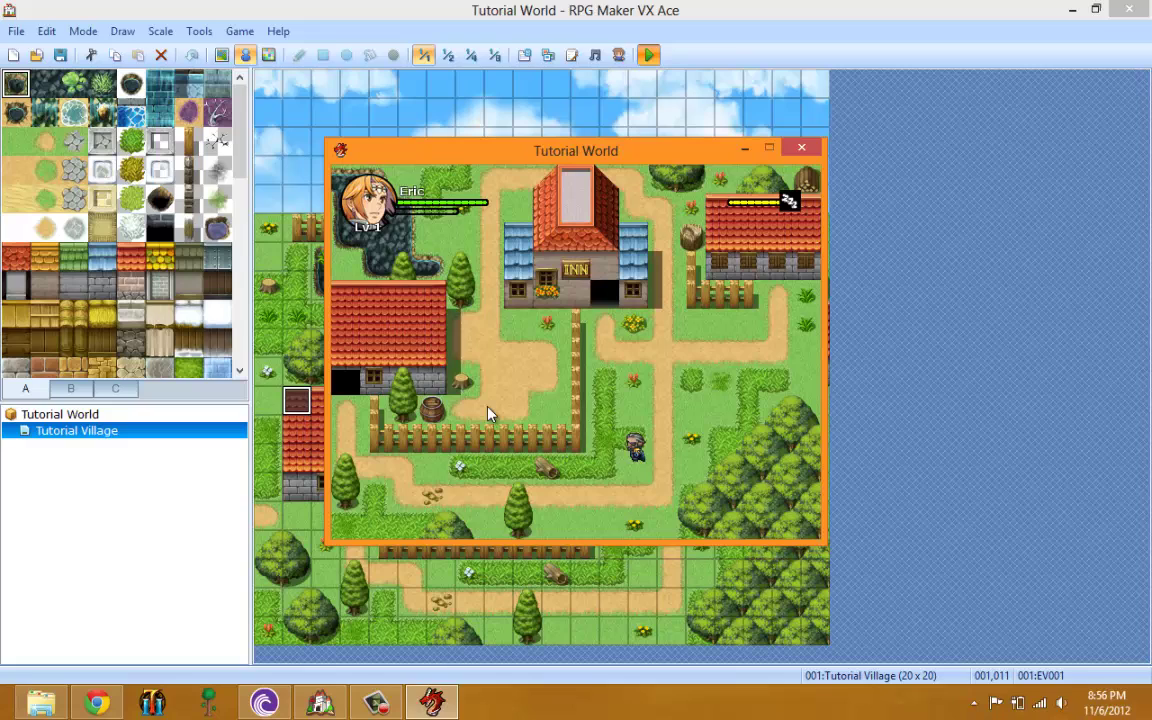
key(Up)
key(Up)
key(Right)
key(Up)
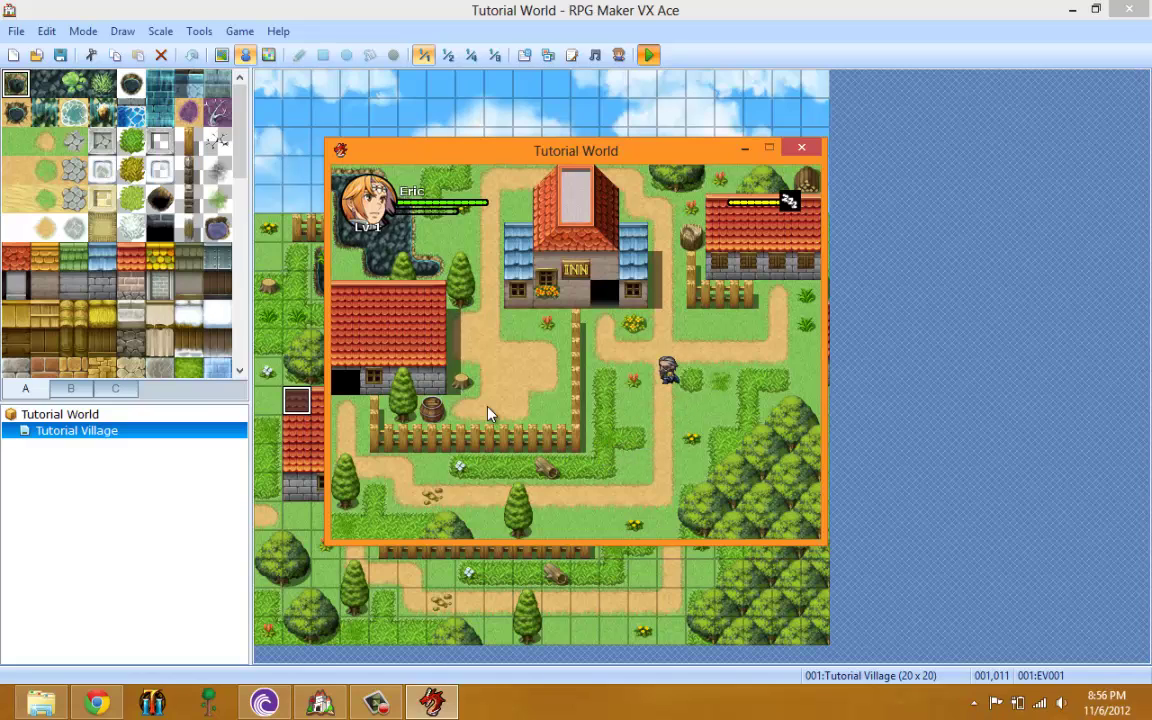
key(Down)
key(Right)
key(Up)
key(Up)
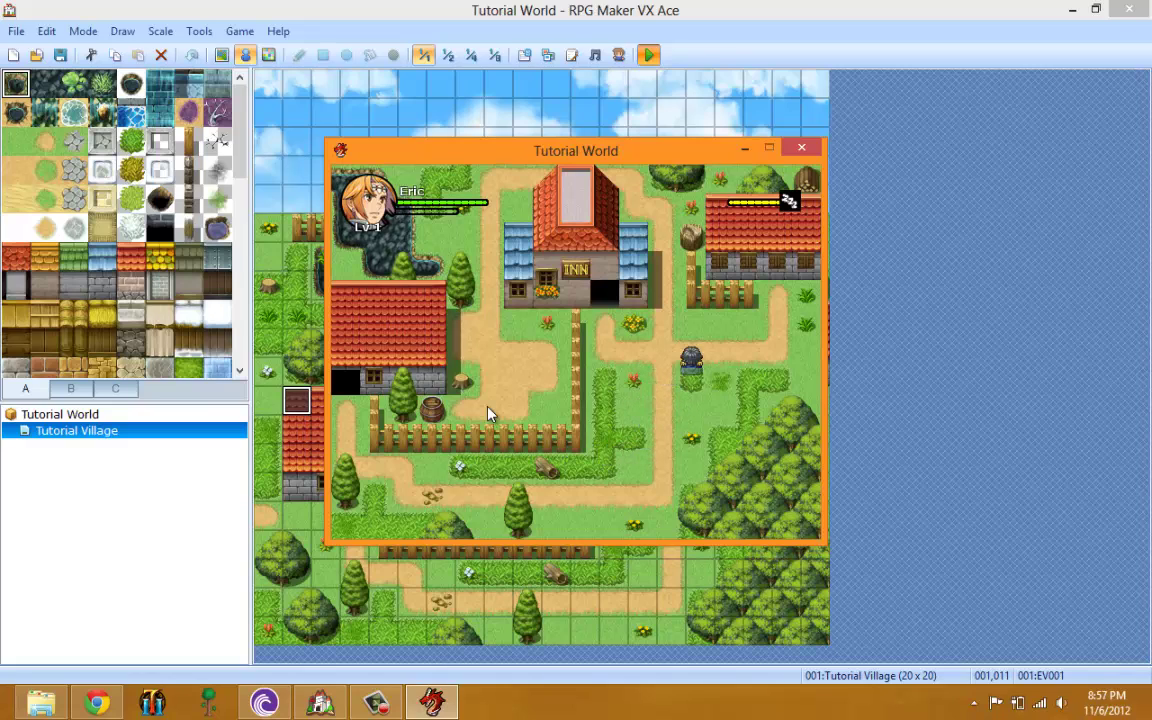
key(Down)
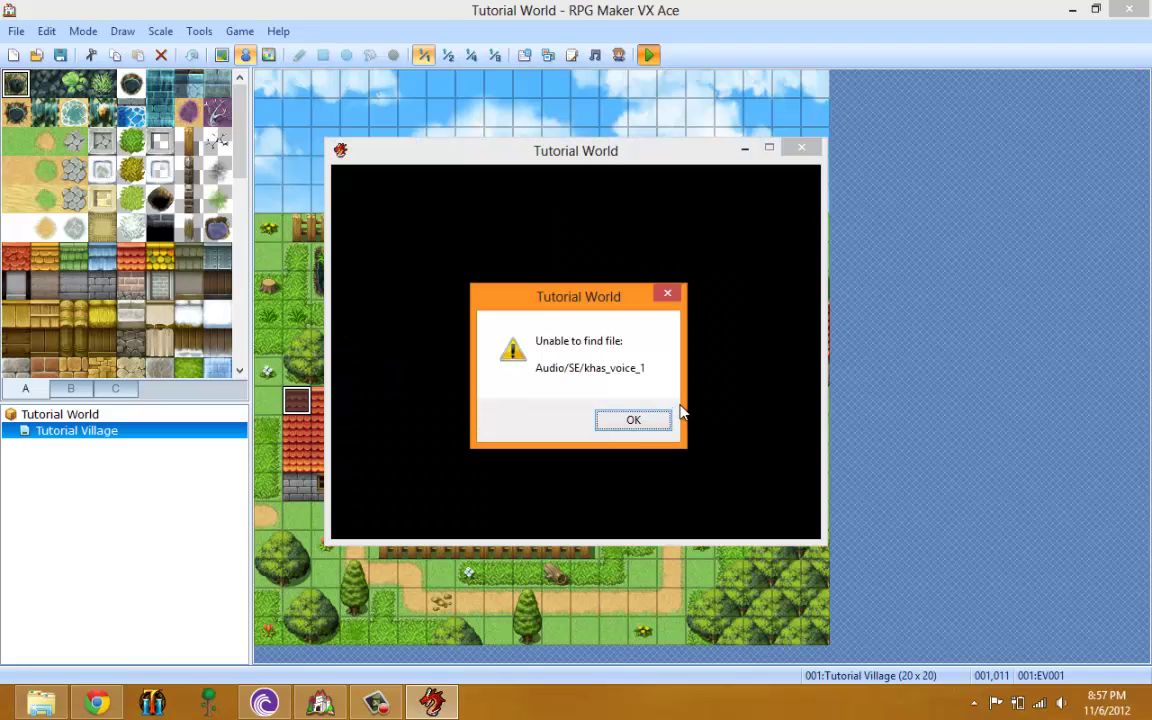
click(632, 419)
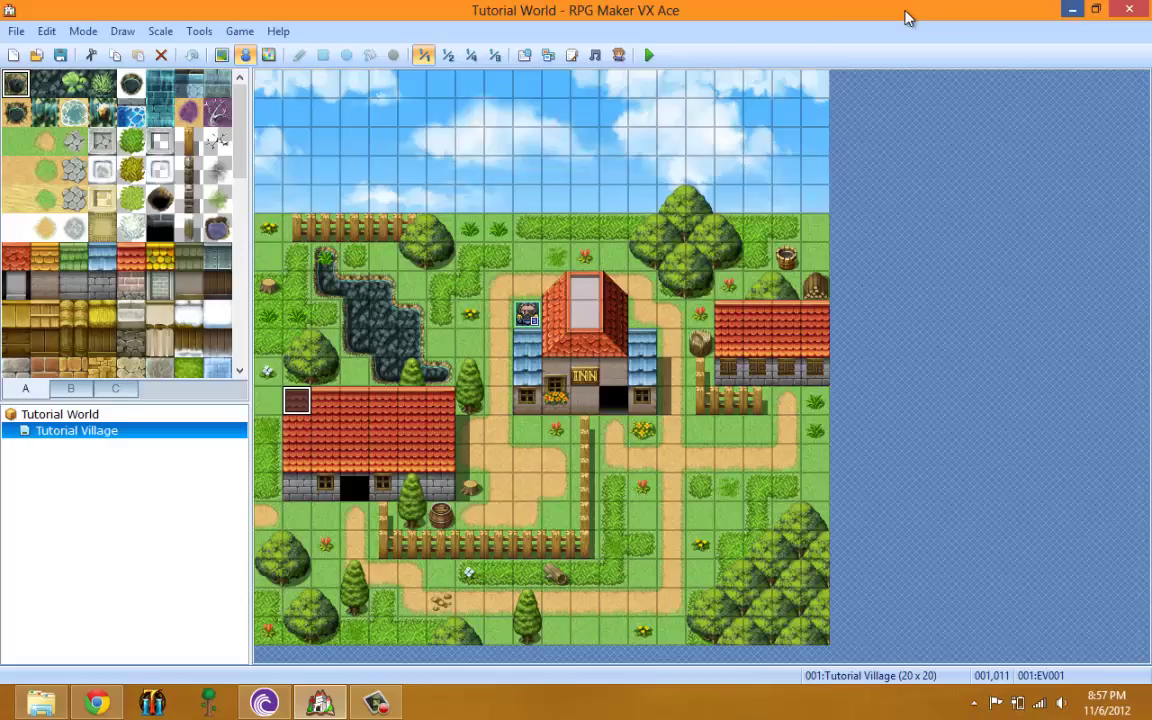
Step: Minimize the editor, open the Sapphire Action System IV v4.4en folder from the desktop, and dock it beside the project's Graphics folder
click(1072, 9)
click(603, 149)
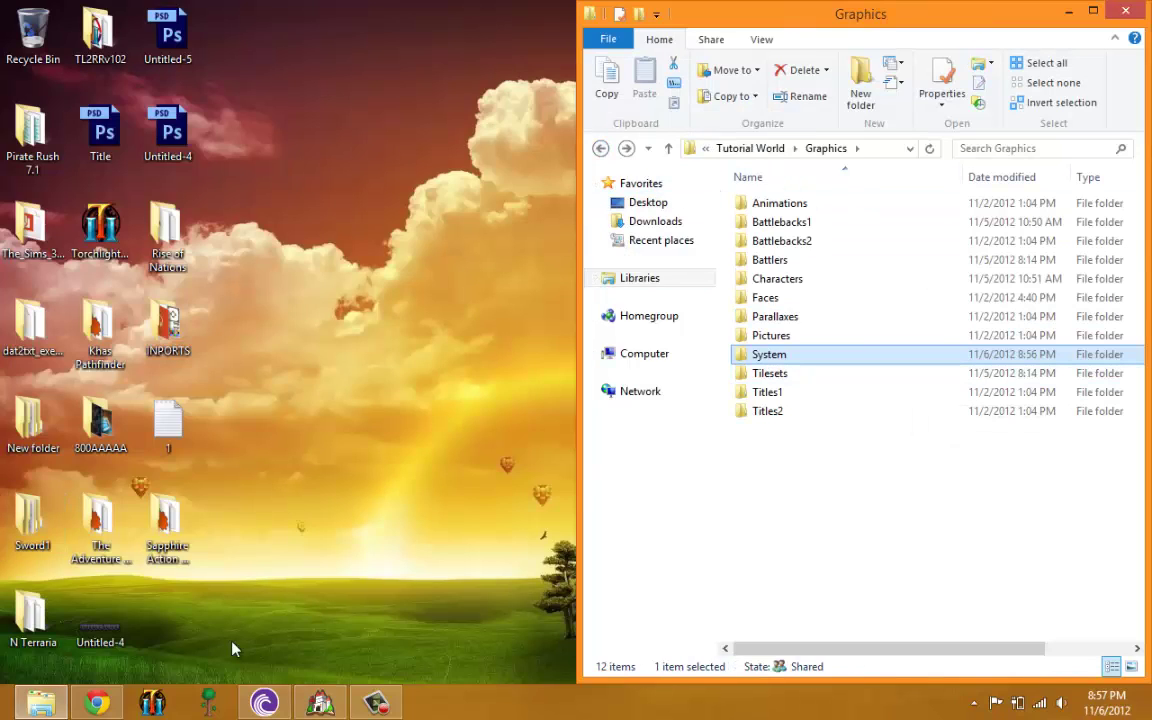
click(167, 522)
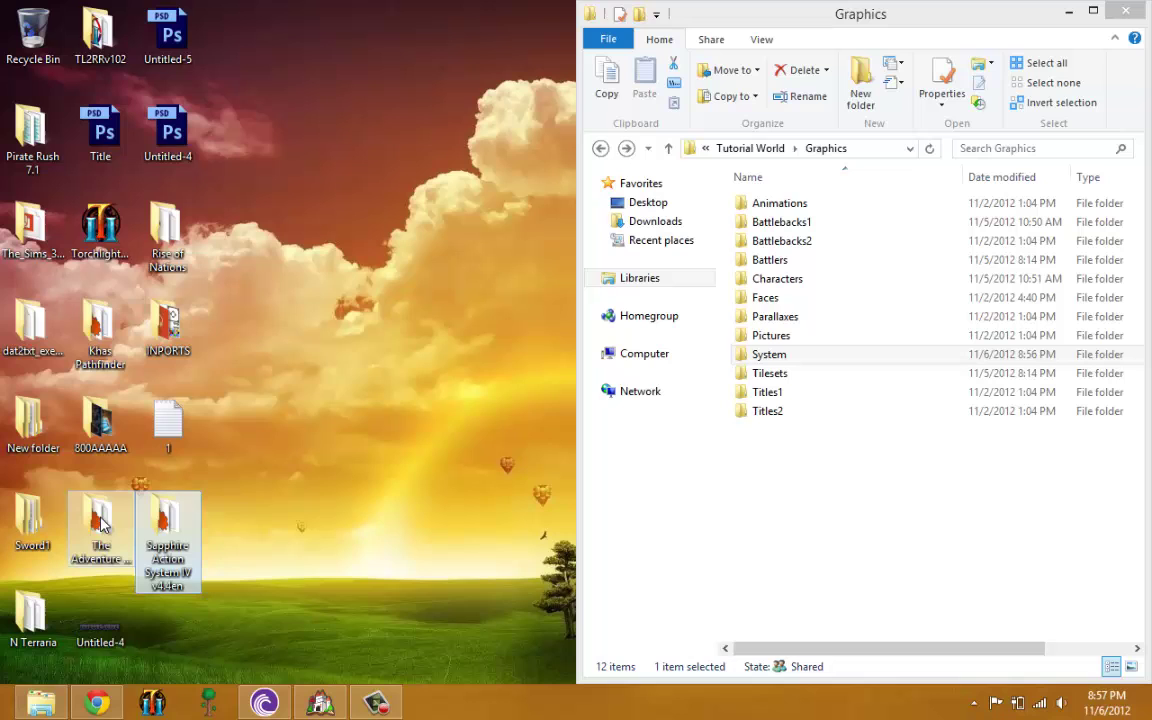
double_click(172, 535)
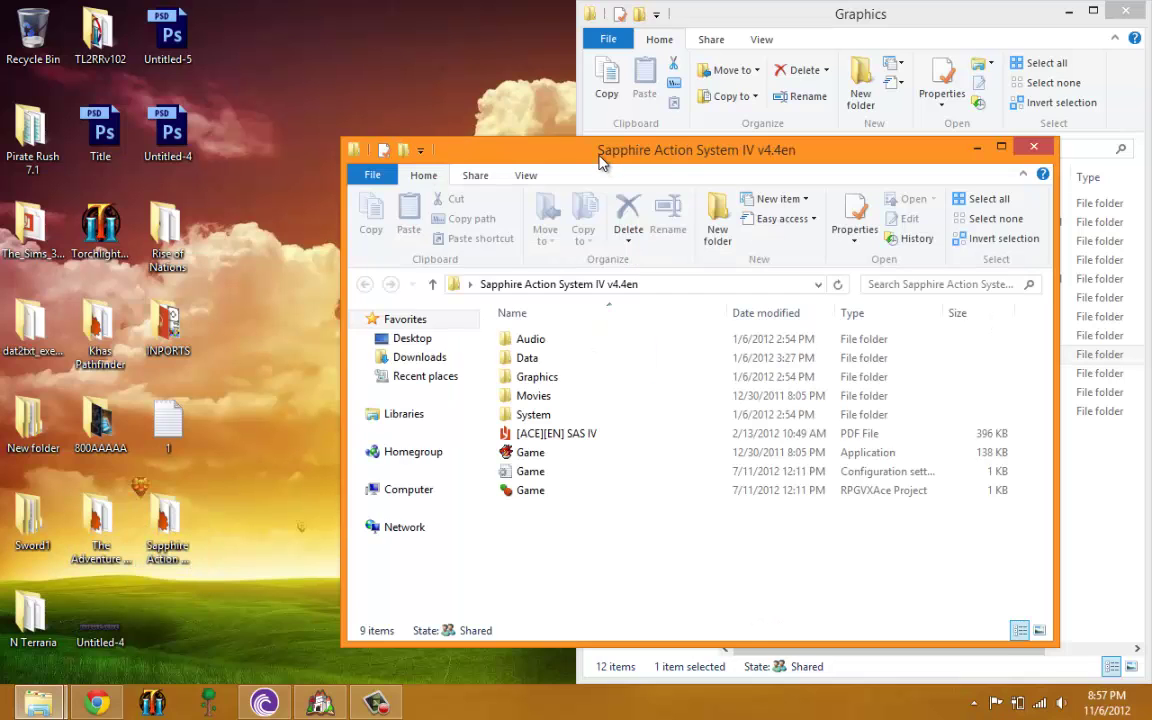
drag(600, 147, 5, 130)
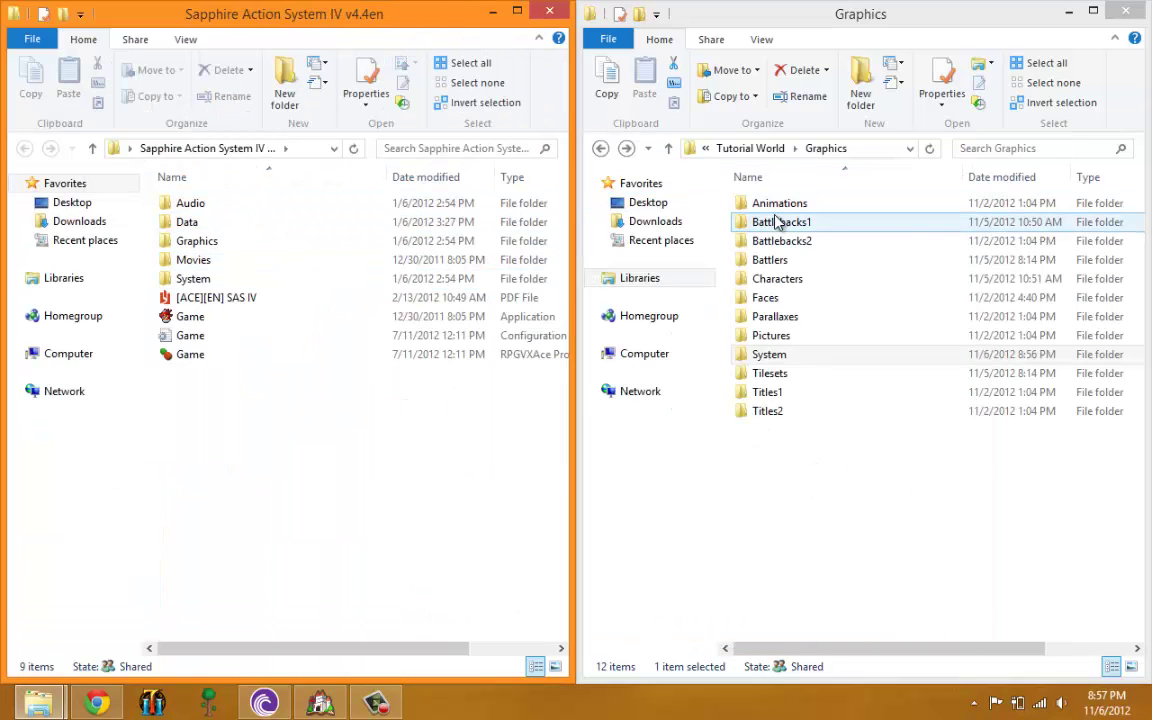
Step: Open the Audio folder of both the Sapphire demo and the Tutorial World project
double_click(178, 208)
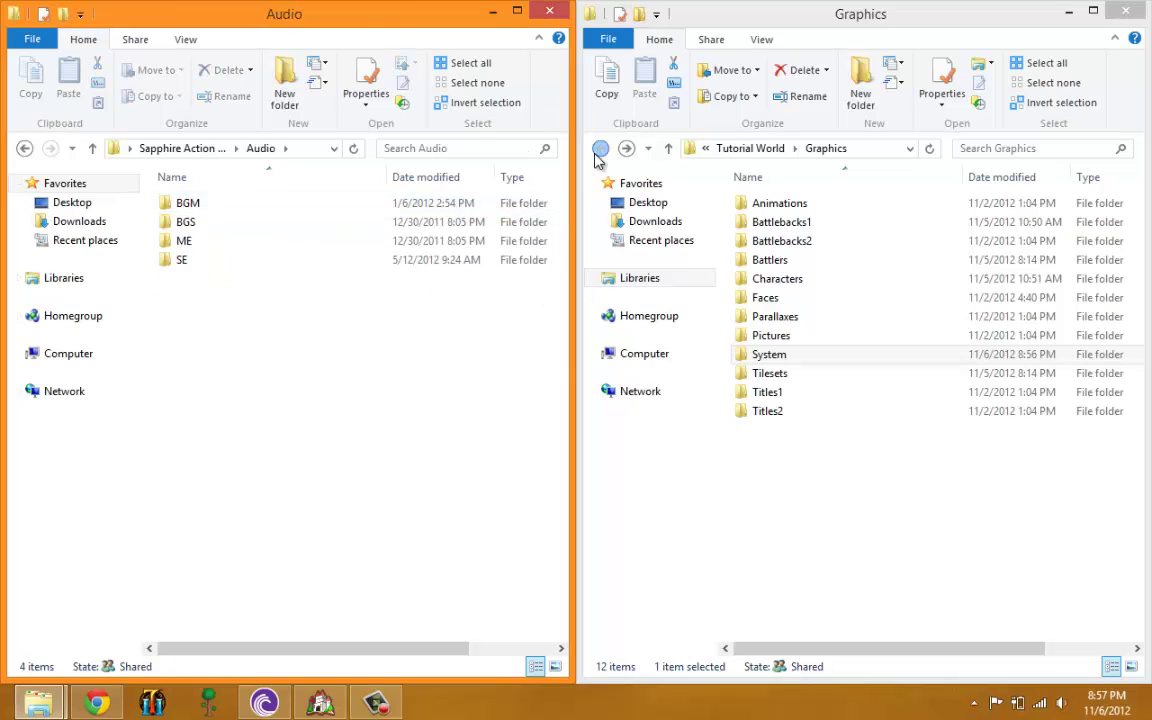
click(600, 148)
double_click(792, 206)
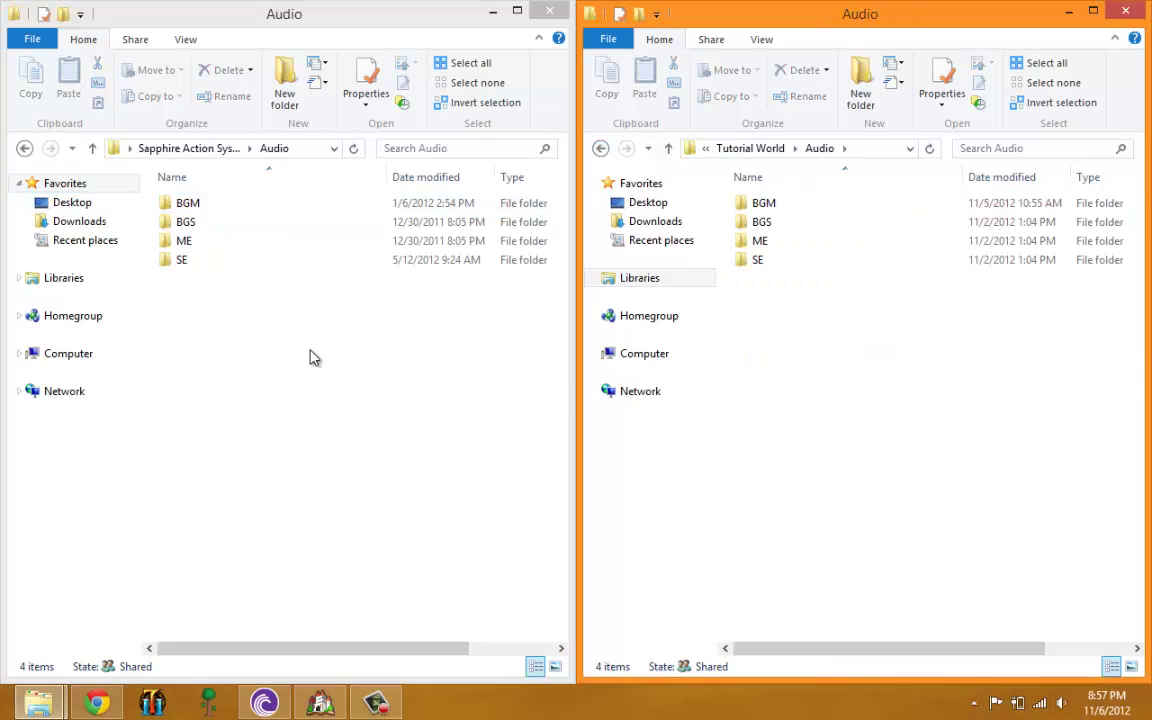
click(262, 290)
Step: Copy the BGS, ME and SE folders from the demo's Audio folder into the project's Audio folder, and check the BGM folders
double_click(784, 206)
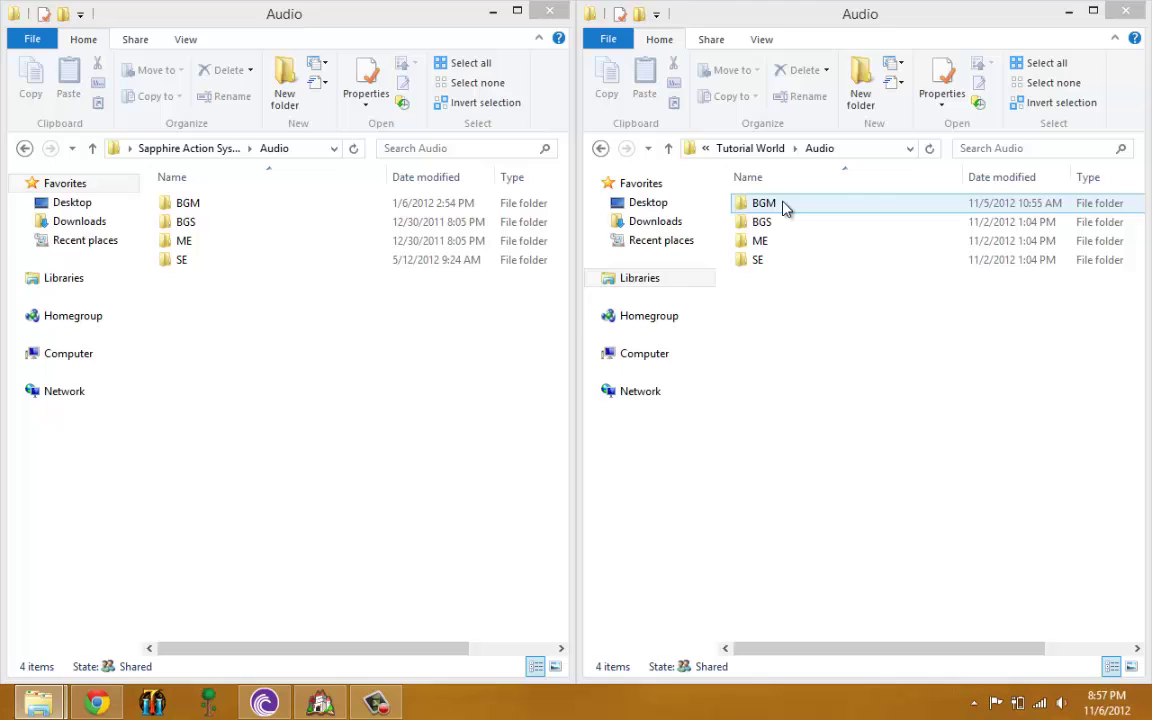
click(601, 148)
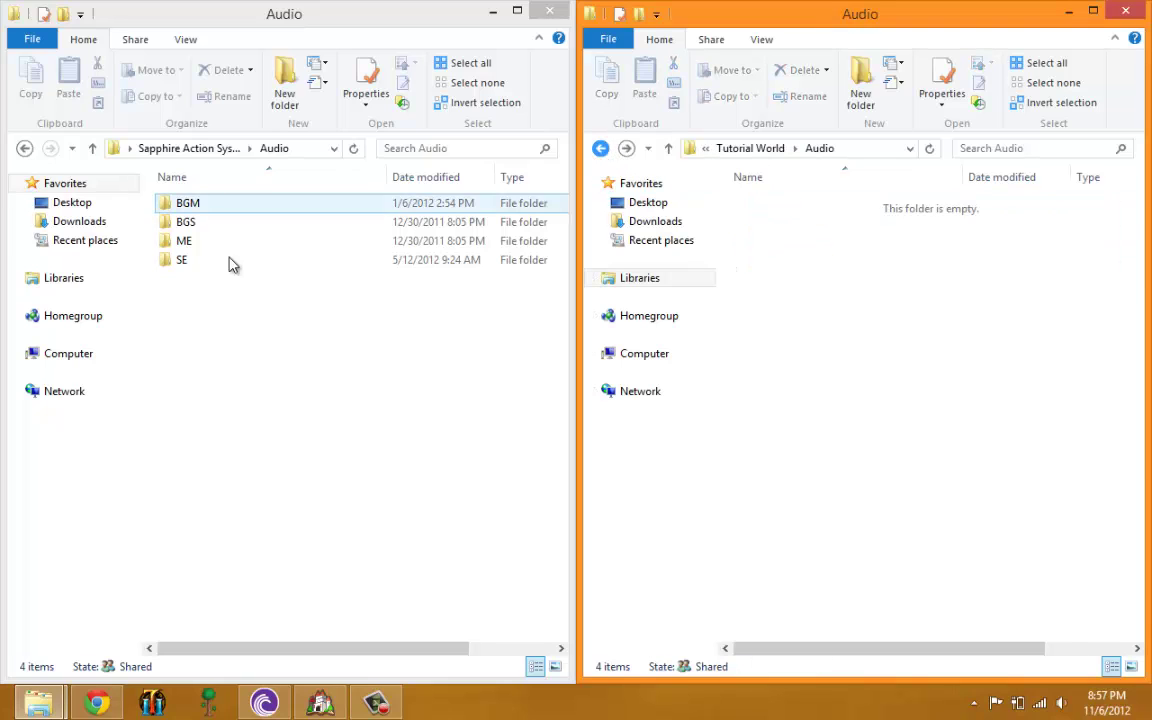
drag(230, 305, 165, 218)
right_drag(362, 262, 860, 396)
click(942, 407)
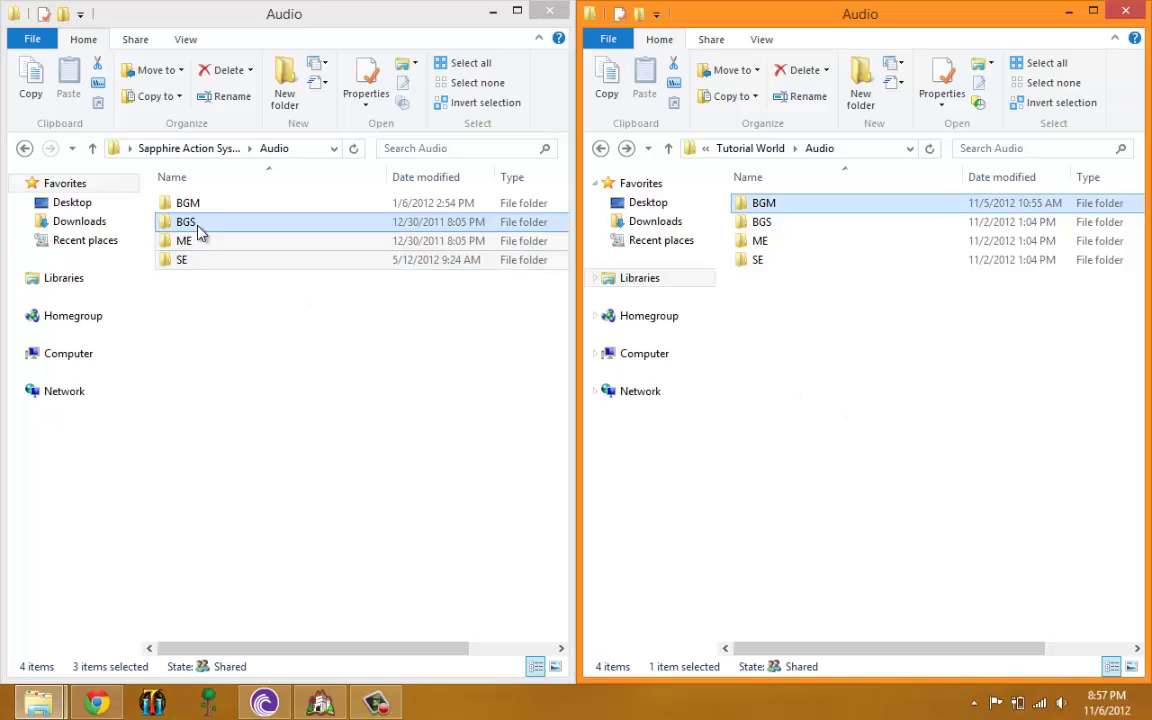
double_click(187, 204)
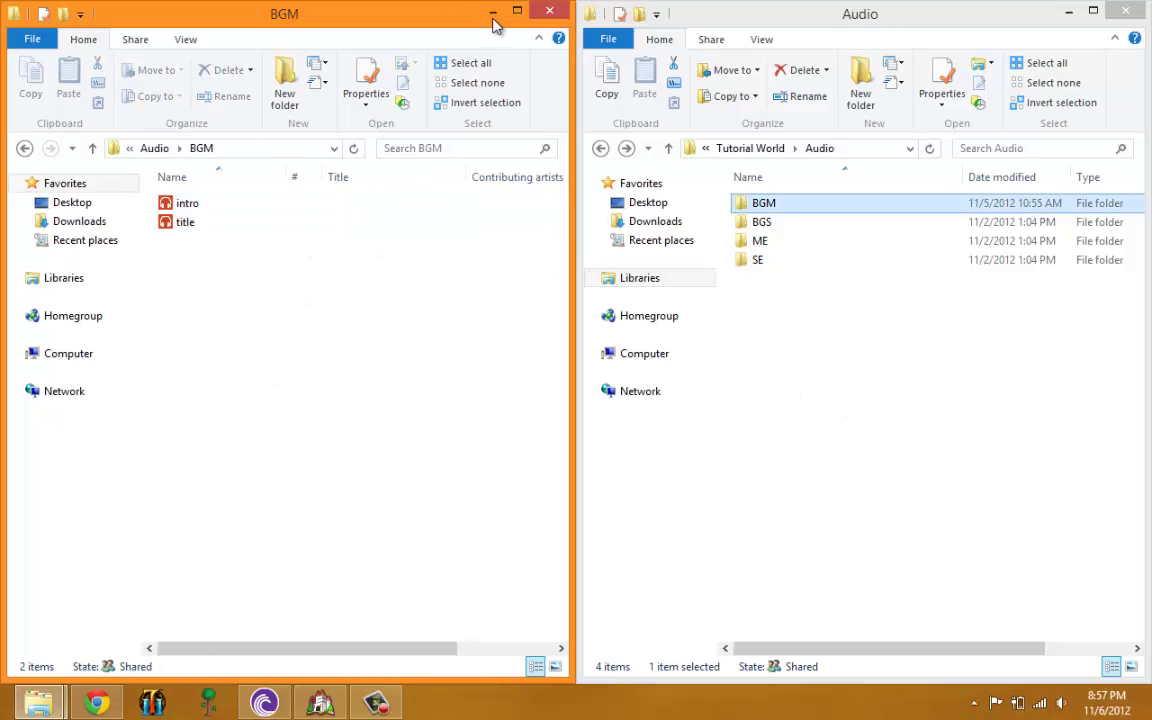
Step: Switch to RPG Maker VX Ace, playtest a new game by walking the character around the village, and close the game
click(330, 707)
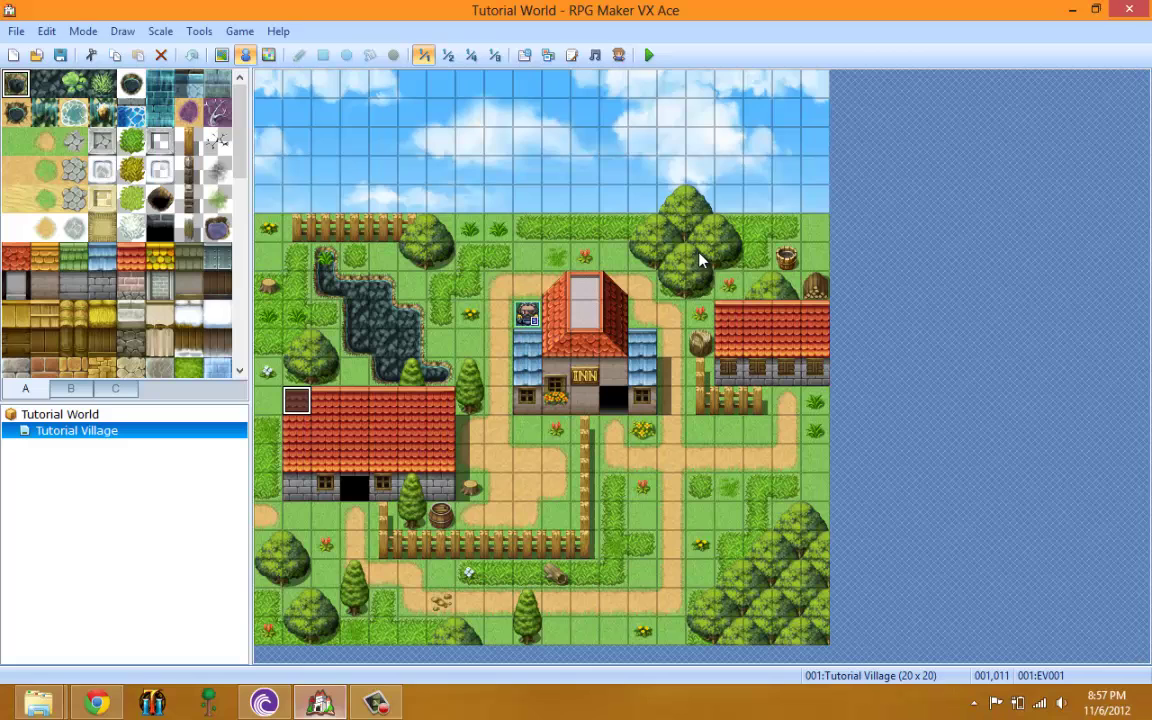
click(648, 55)
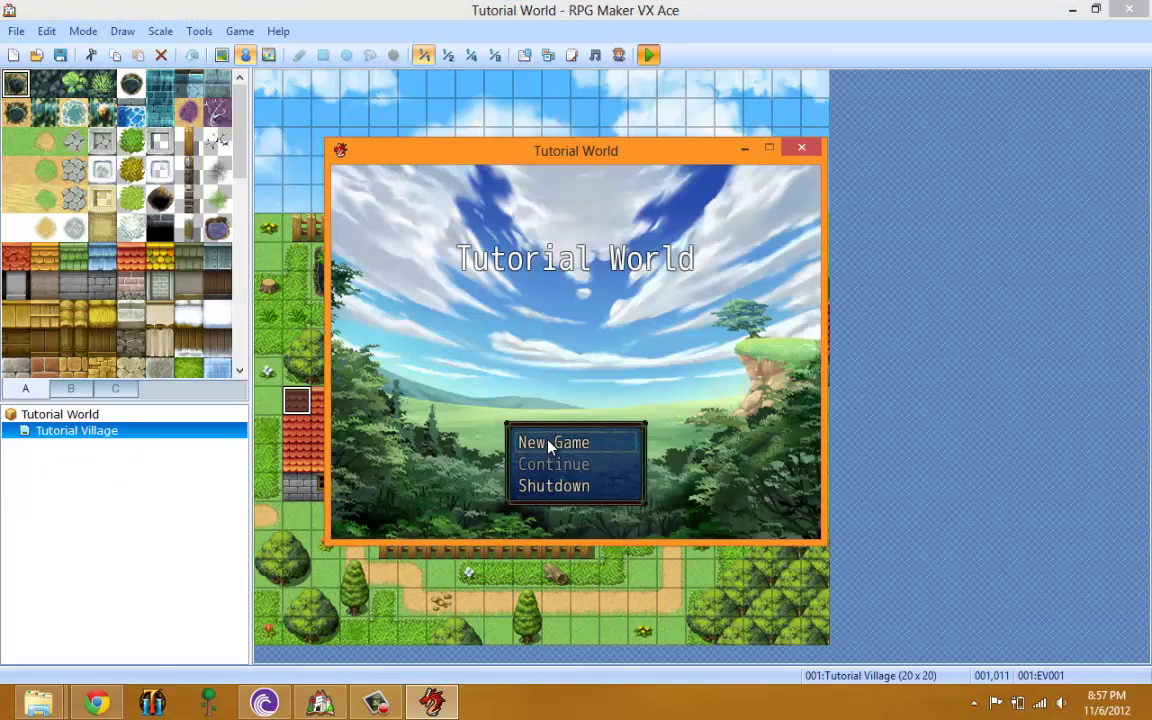
key(Return)
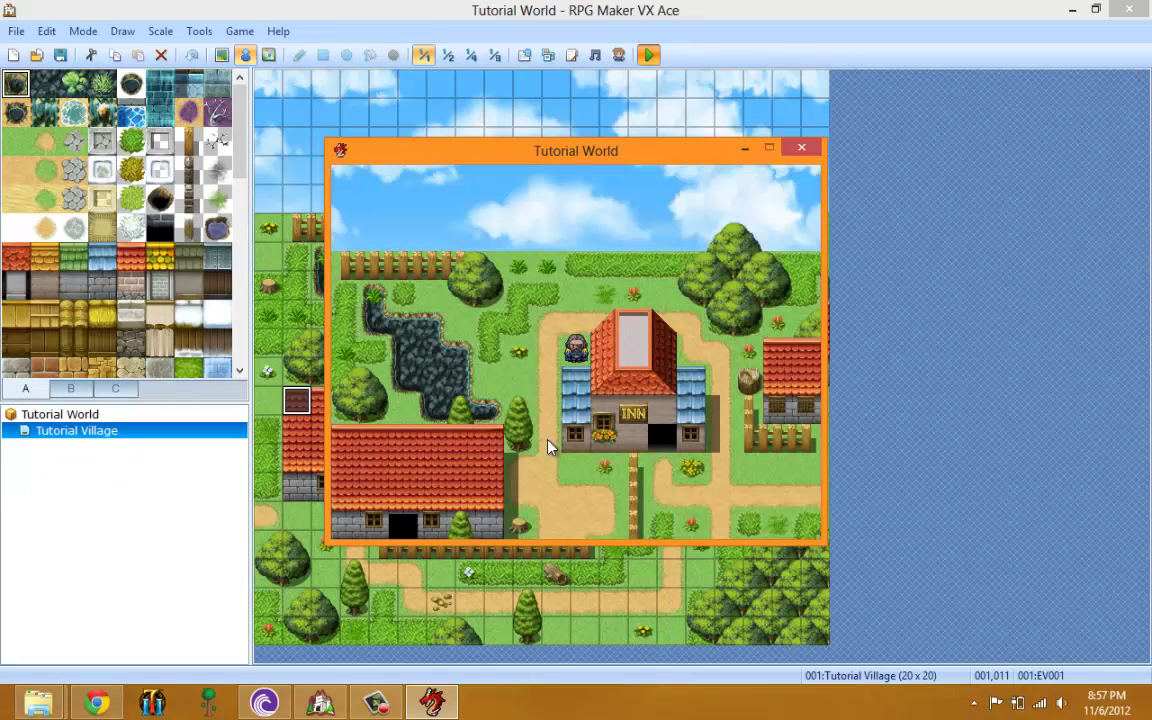
key(Left)
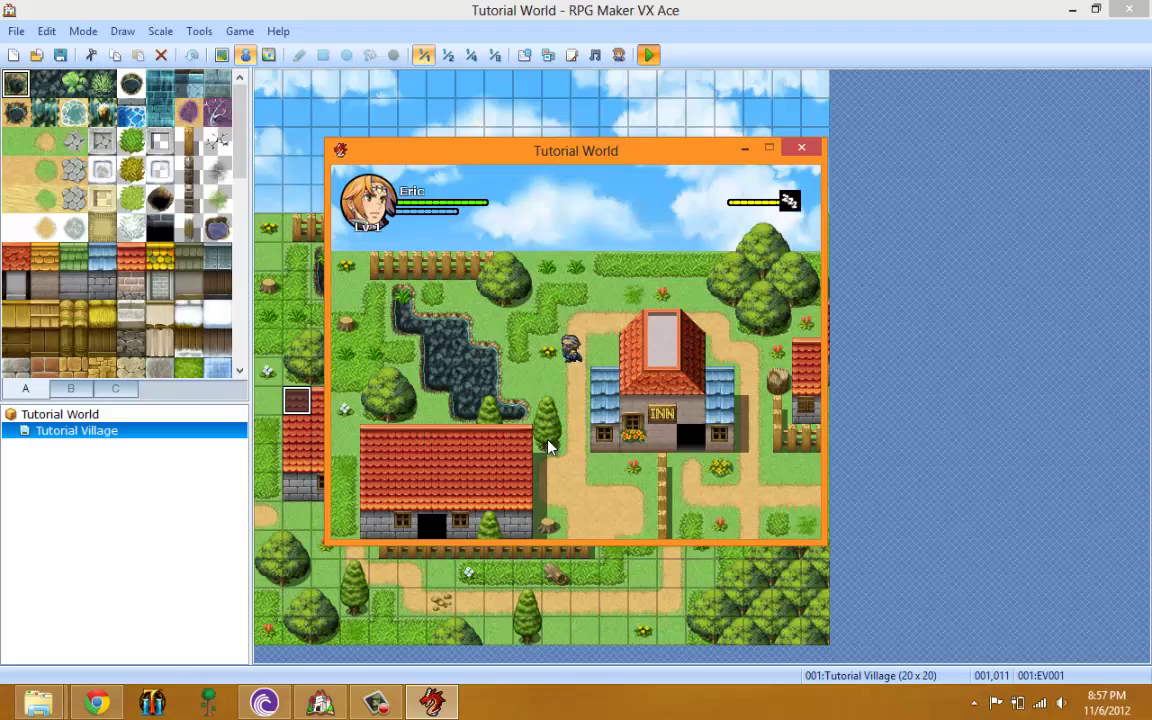
key(Down)
key(Down)
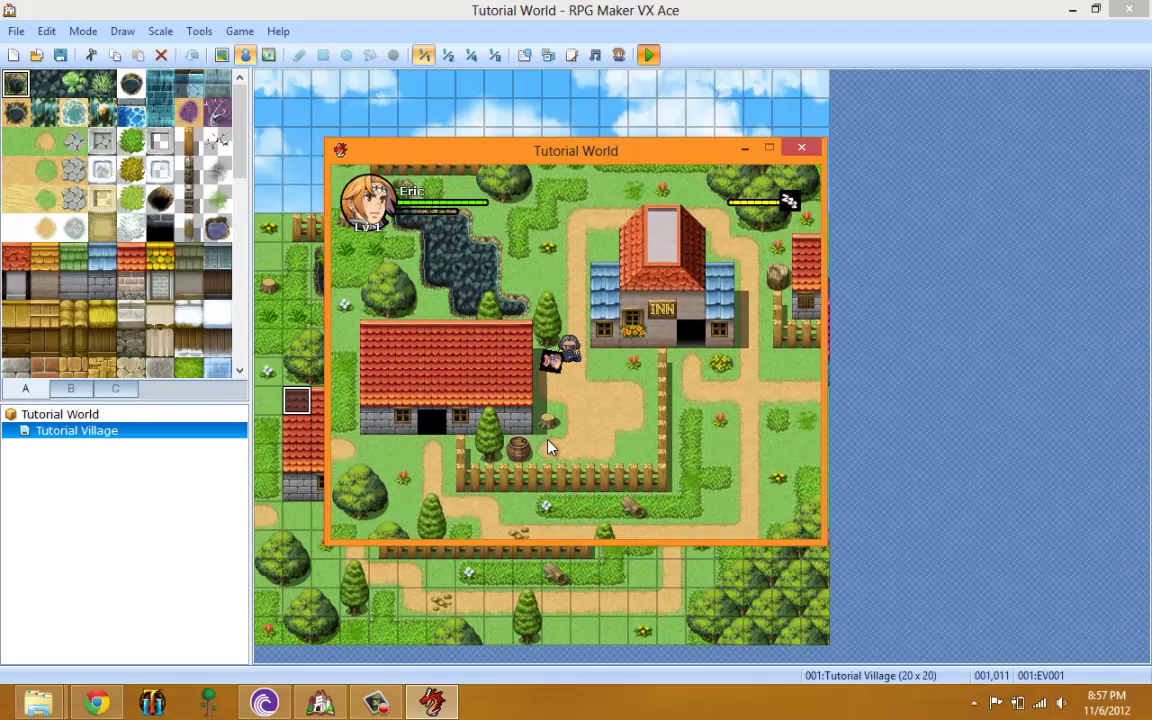
key(Up)
key(Up)
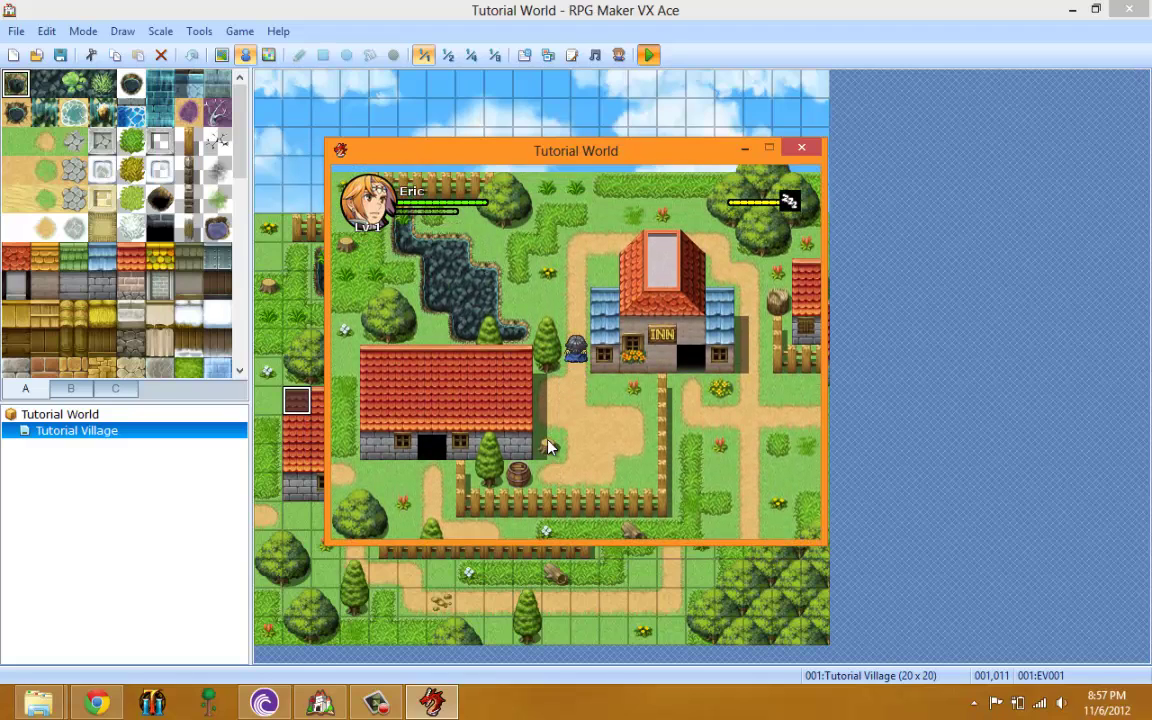
key(Up)
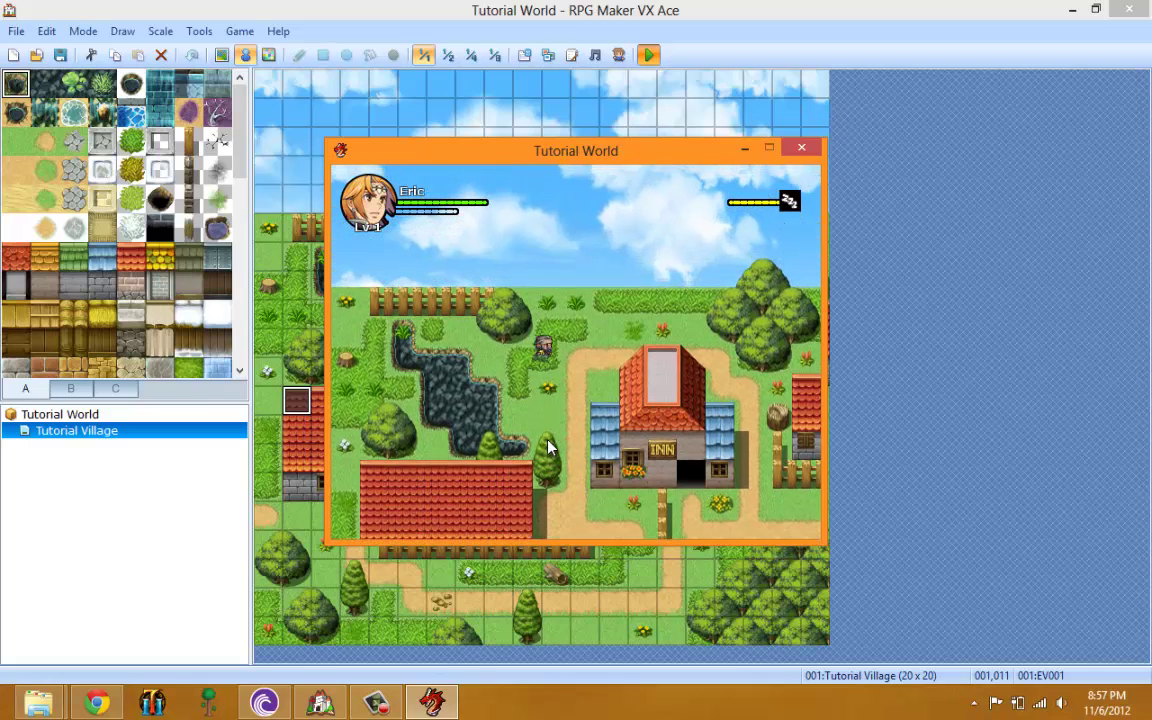
key(Up)
key(Right)
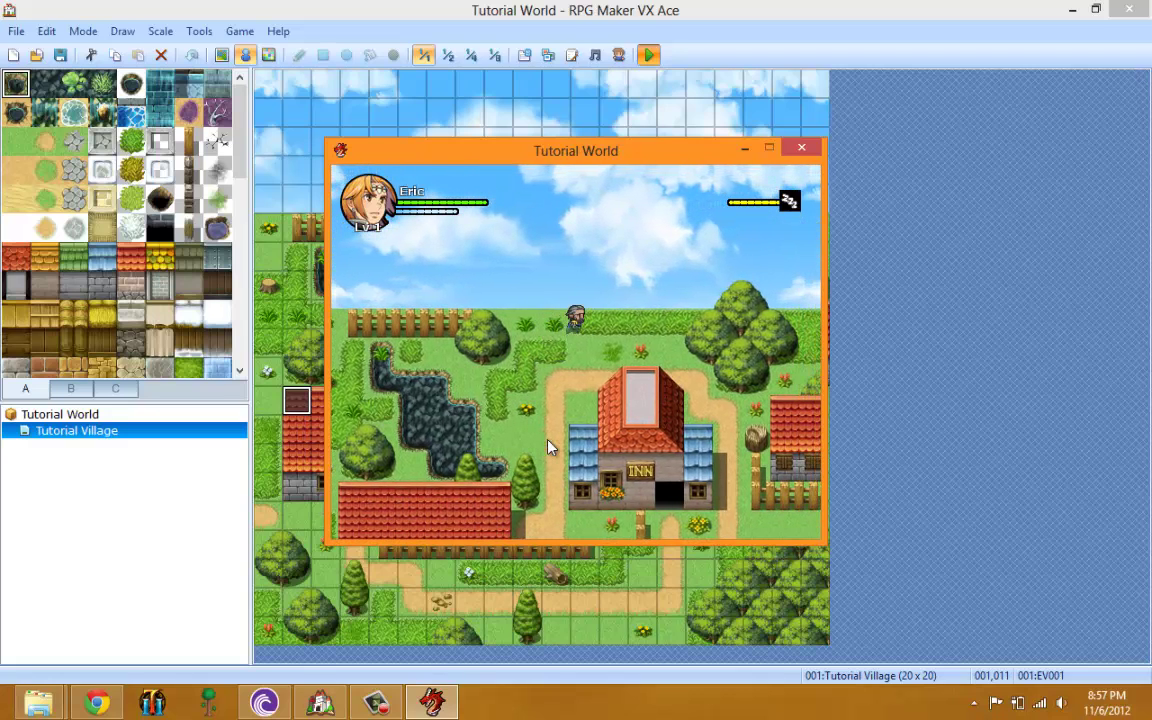
key(Right)
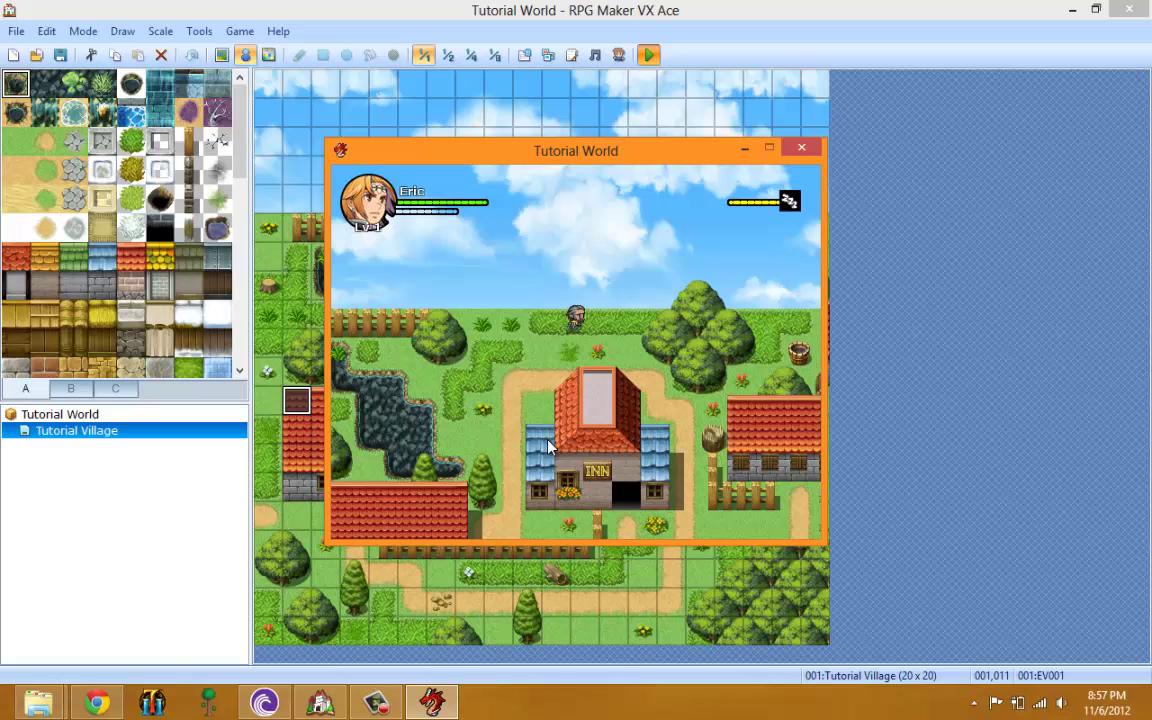
click(801, 148)
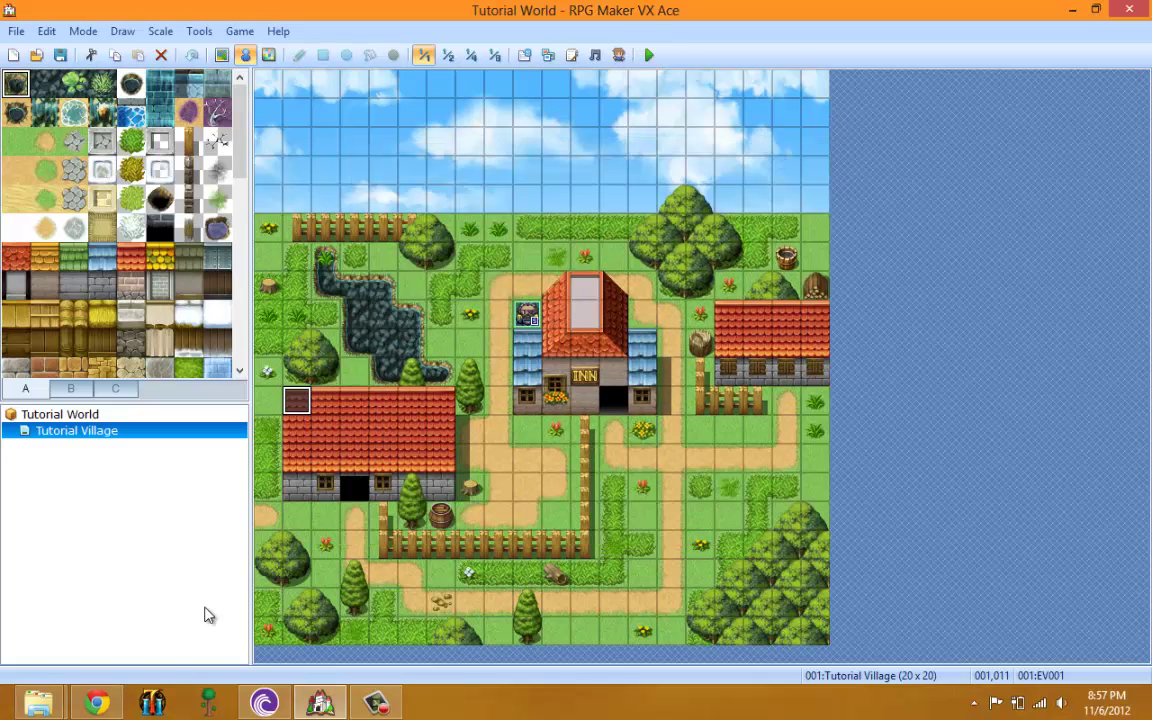
Step: Bring the project's Audio folder and the demo's BGM folder windows back to the front
mouse_move(38, 703)
mouse_move(138, 630)
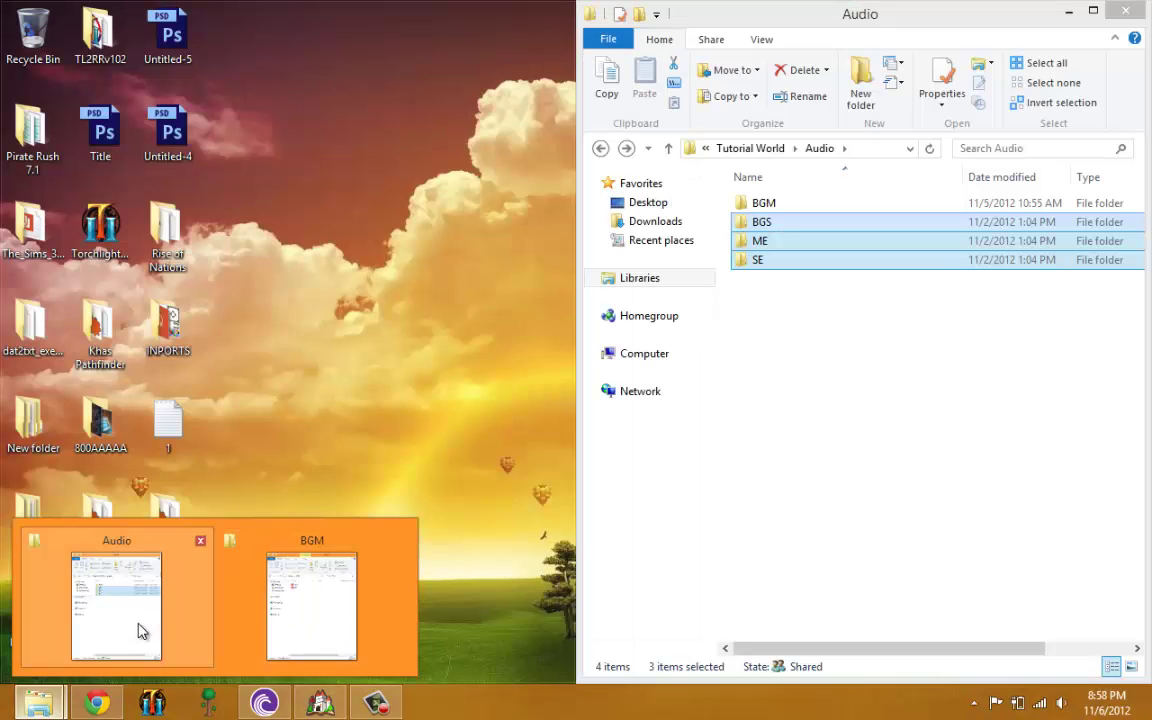
click(98, 627)
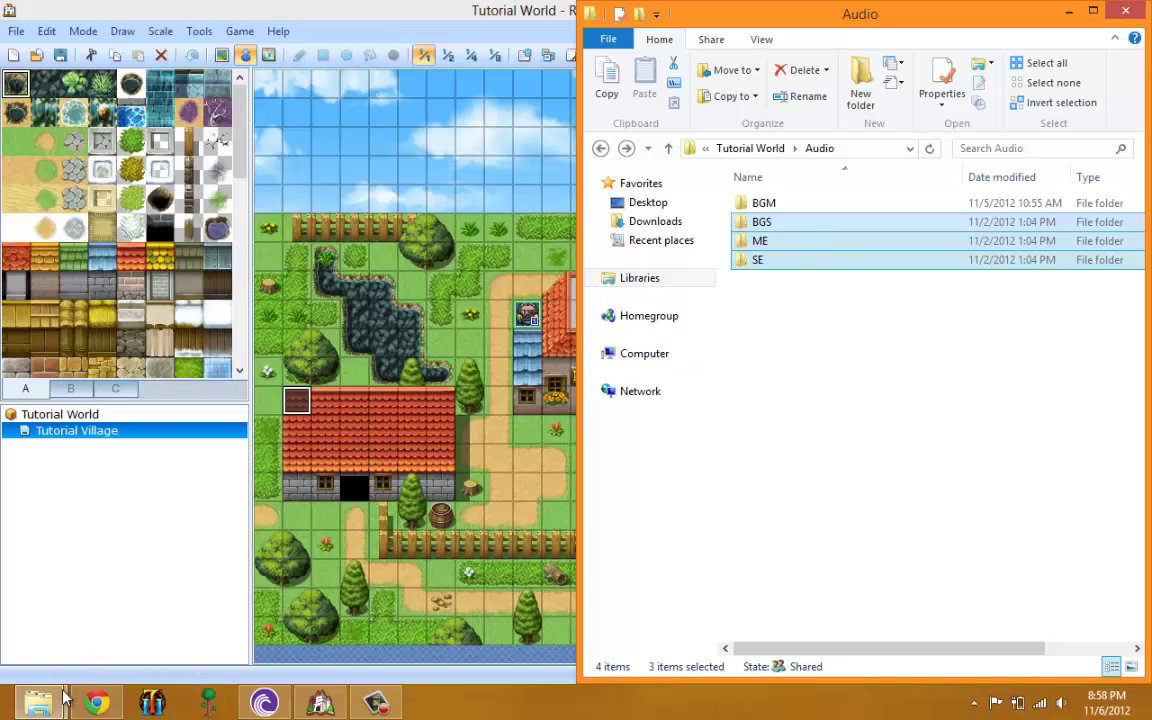
mouse_move(40, 700)
click(352, 620)
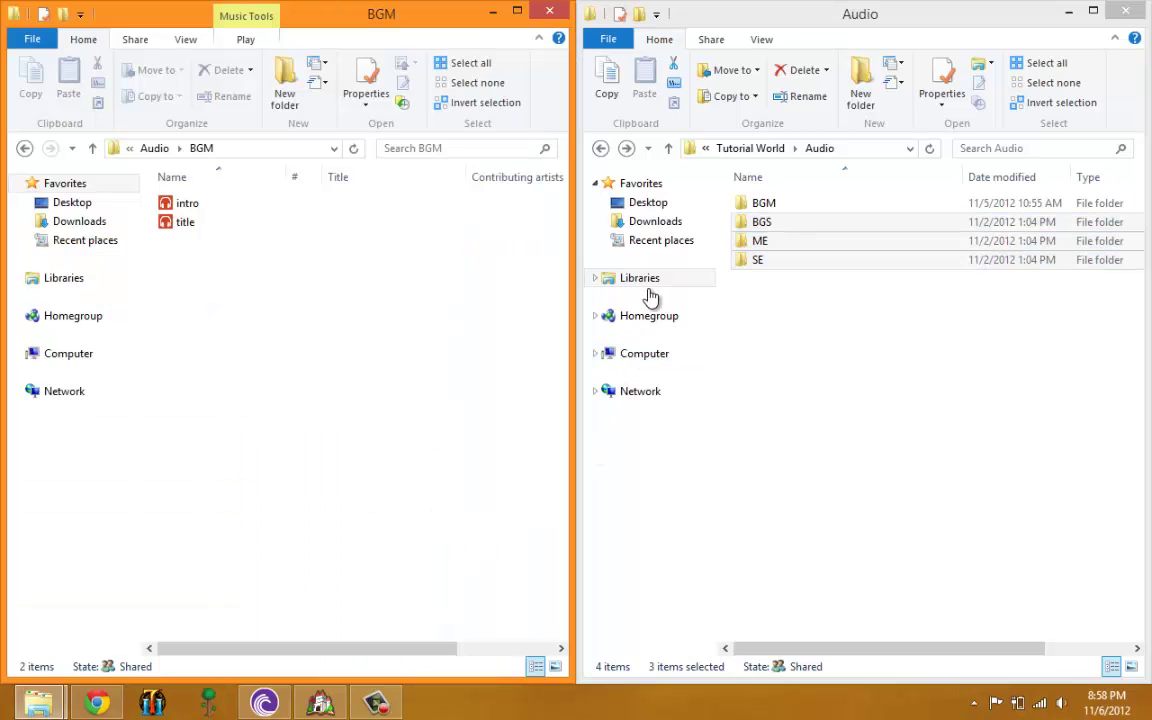
Step: Delete IconSet from the Graphics/System folder of the Tutorial World project
click(745, 148)
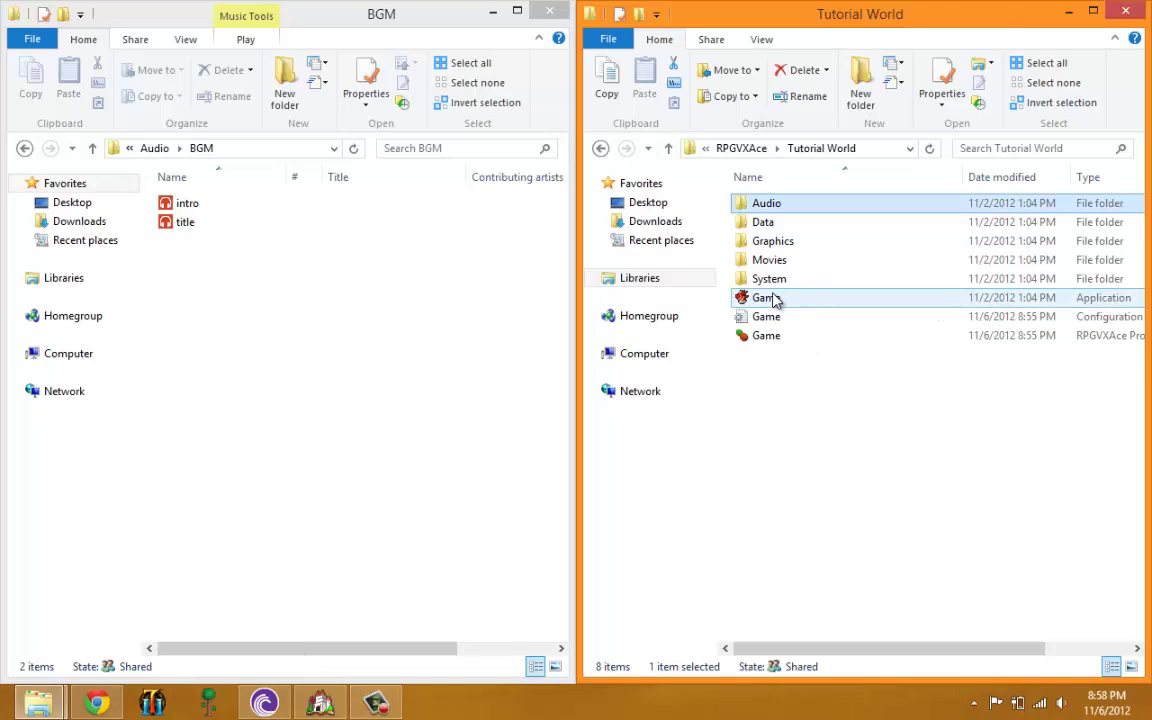
click(768, 297)
double_click(771, 243)
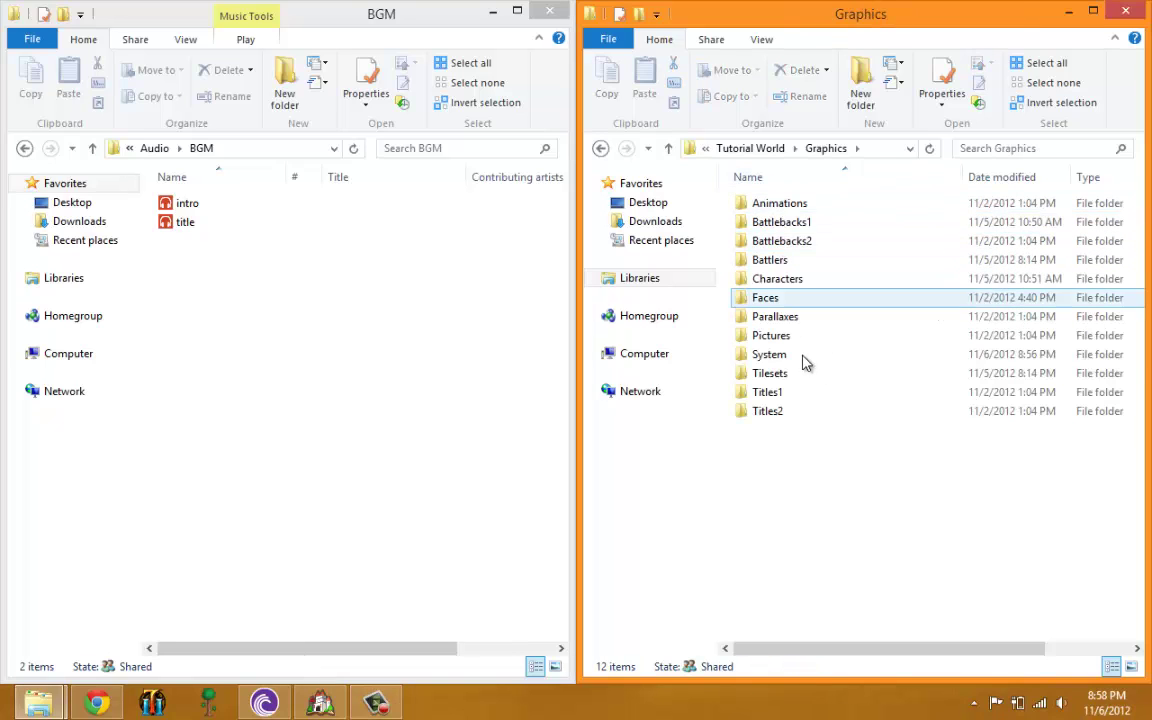
double_click(789, 355)
click(782, 206)
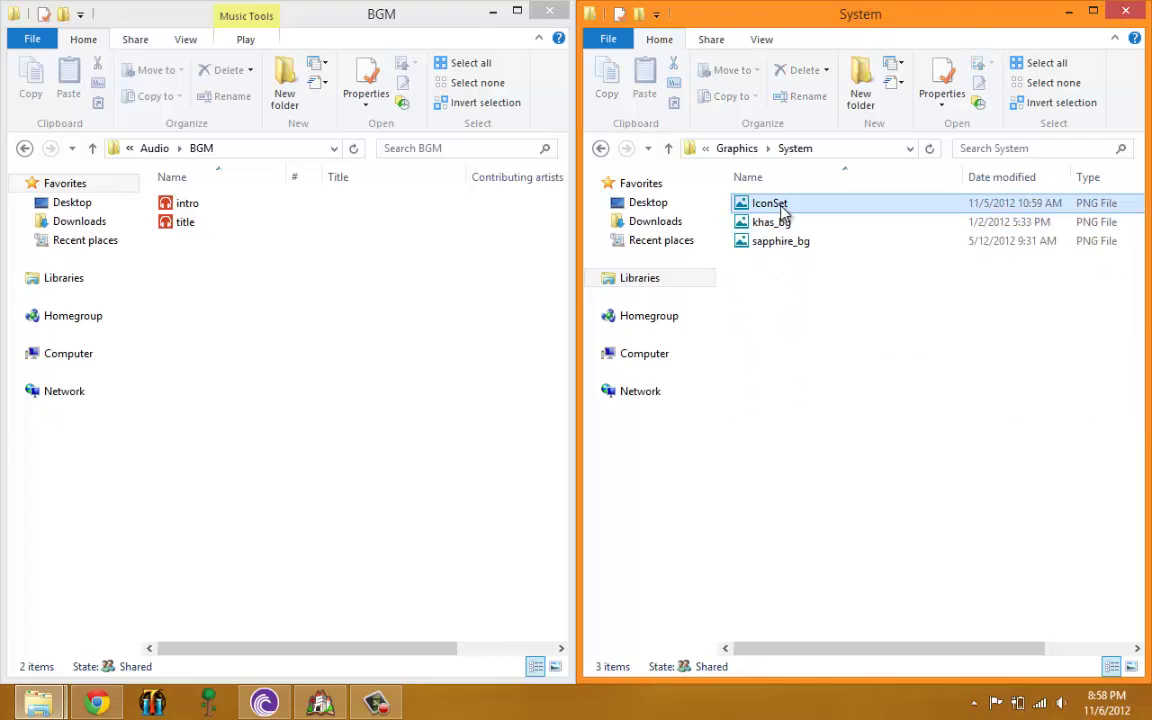
key(Delete)
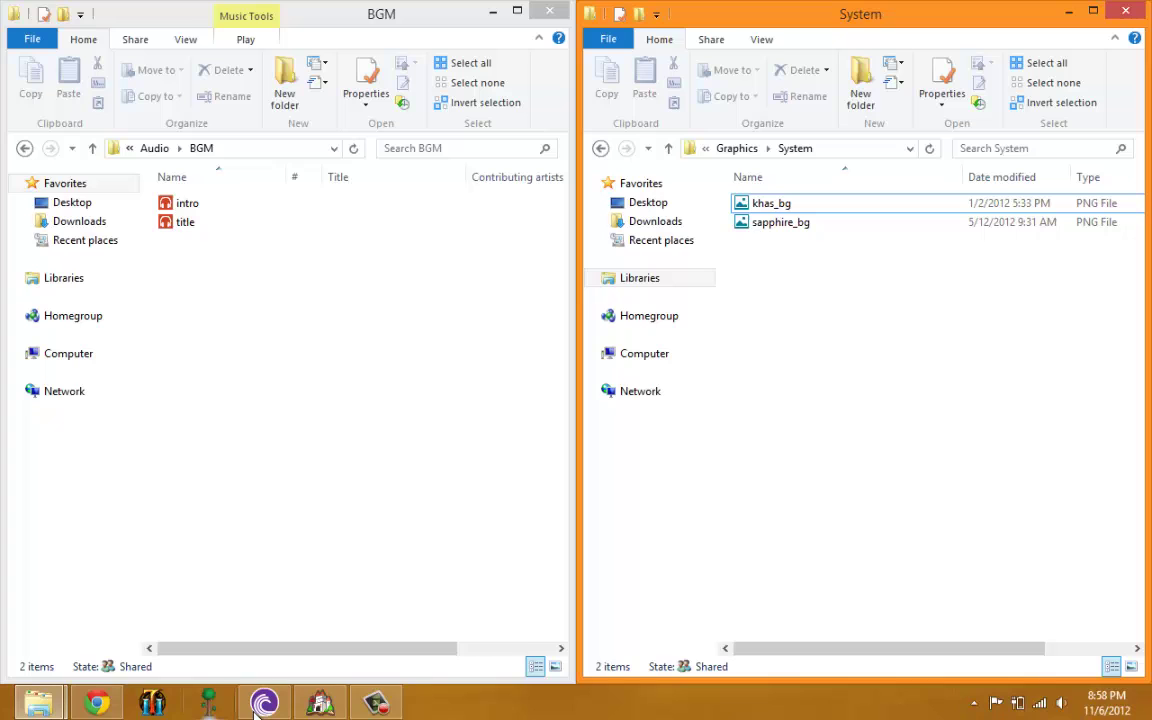
Step: Switch to RPG Maker VX Ace, launch a playtest of Tutorial World and start a new game
click(333, 710)
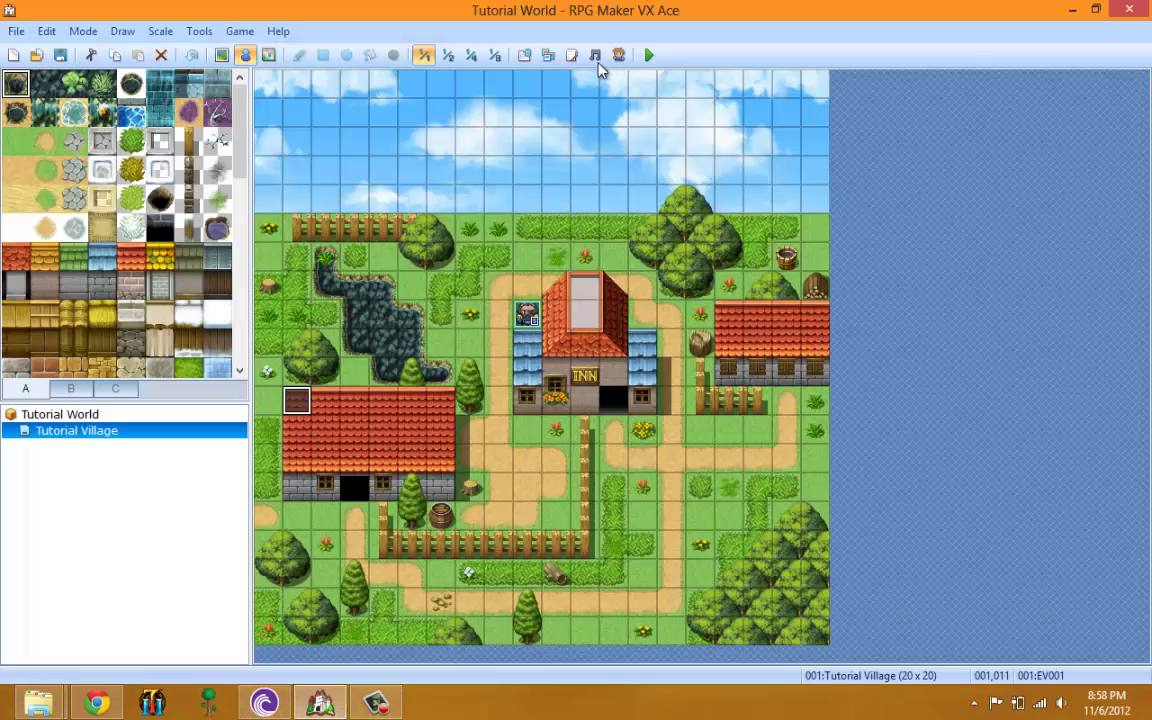
click(649, 56)
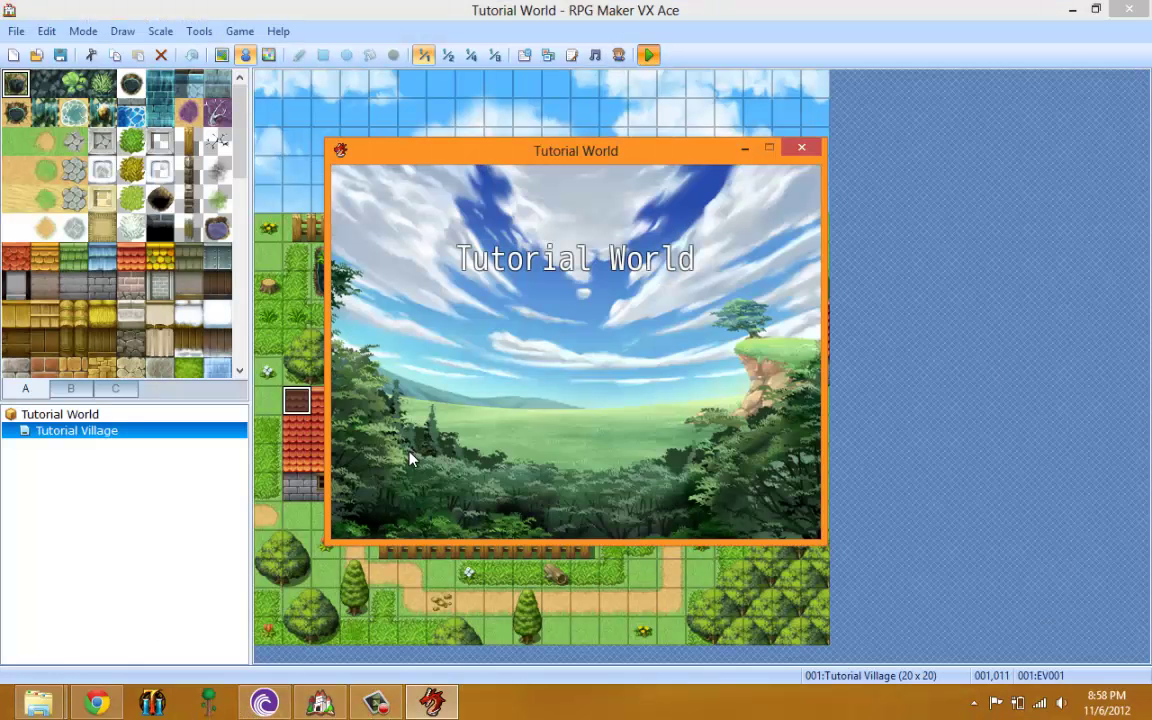
key(Return)
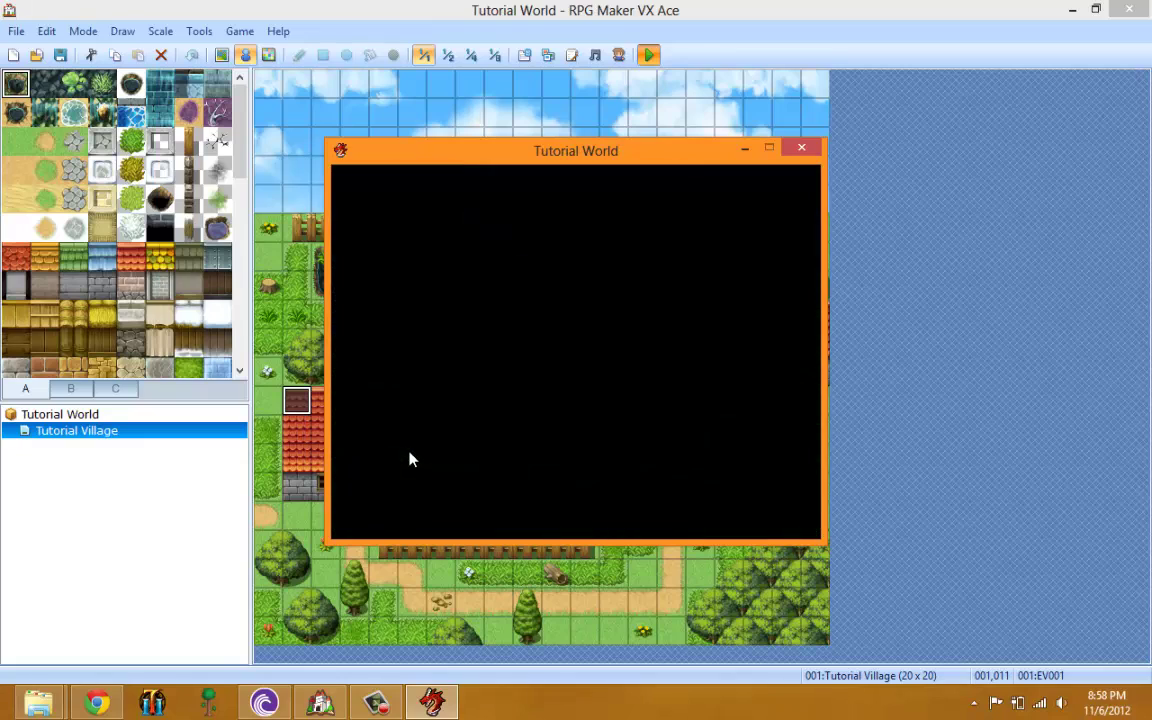
Step: Walk the character along the inn's west side, around behind it, and south down the path on its east side
key(Down)
key(Left)
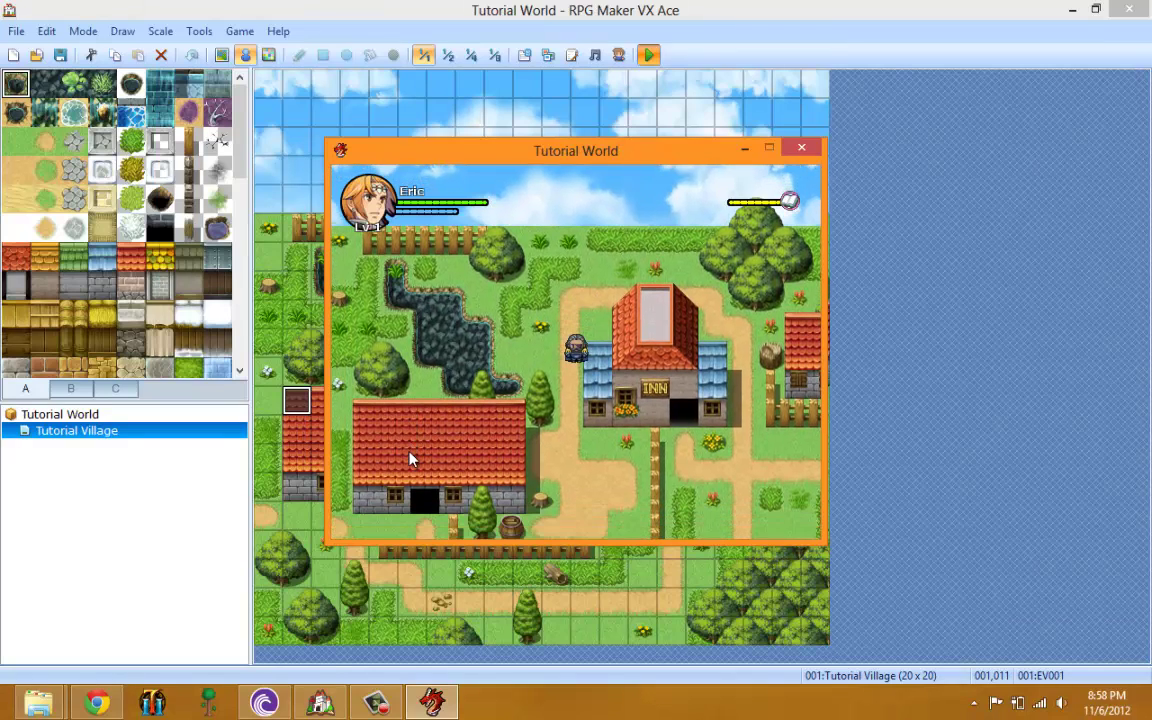
key(Down)
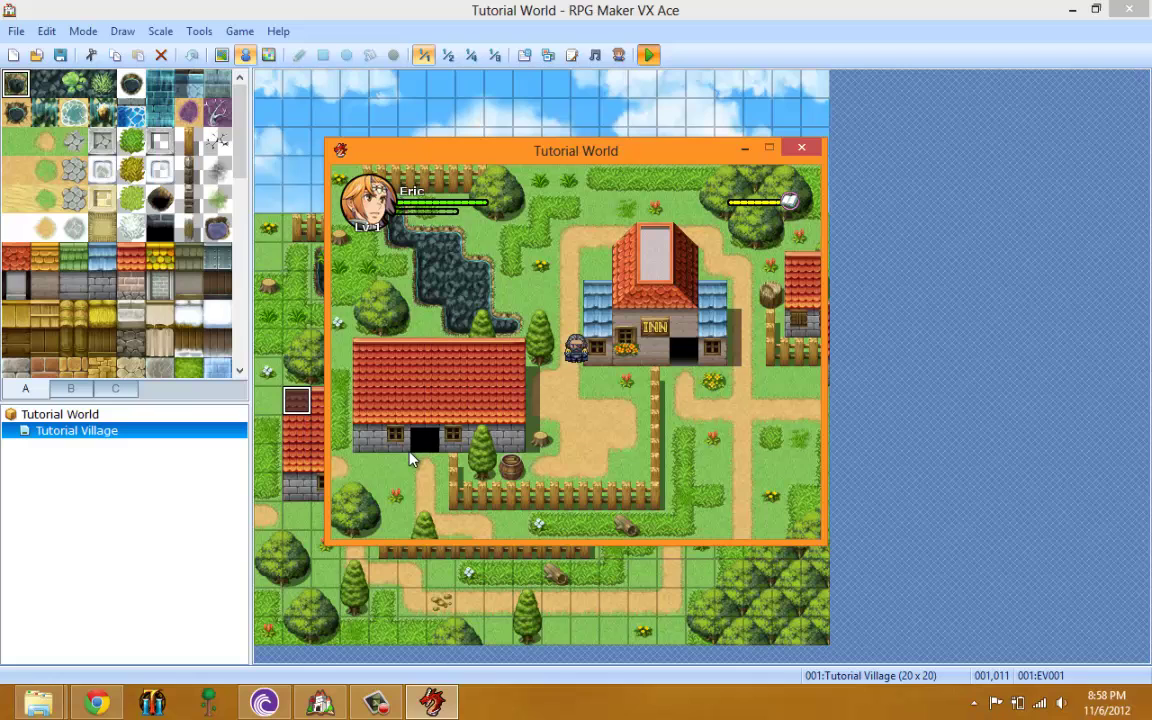
key(Up)
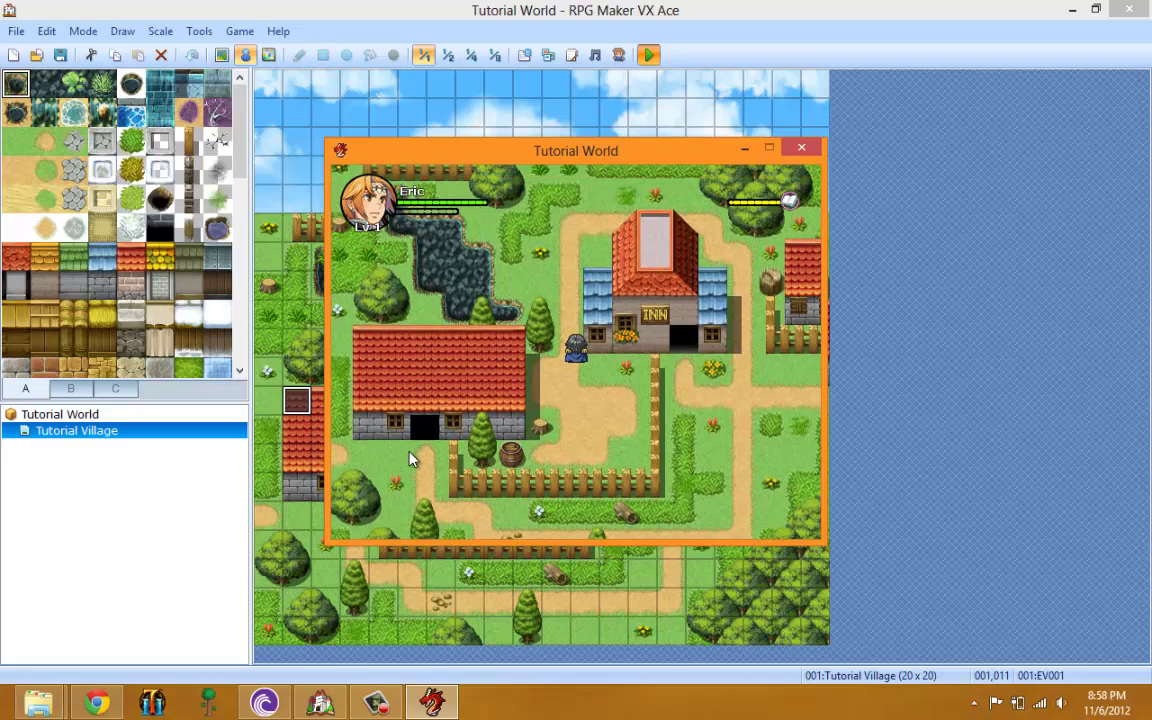
key(Right)
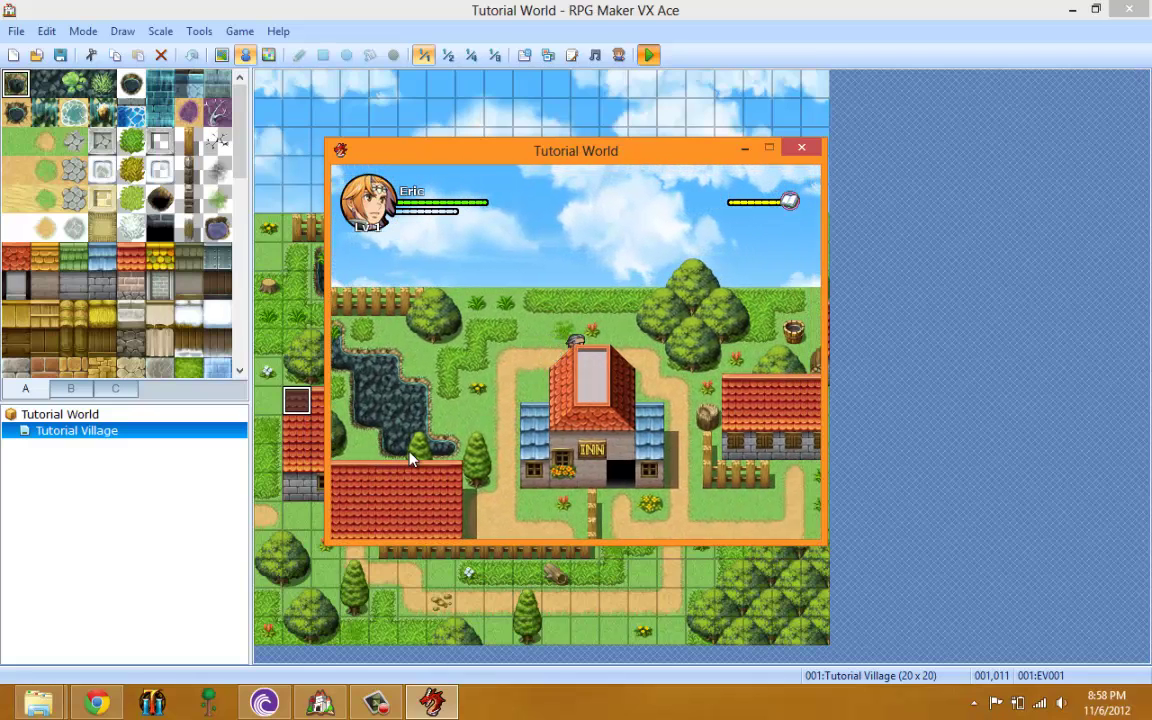
key(Down)
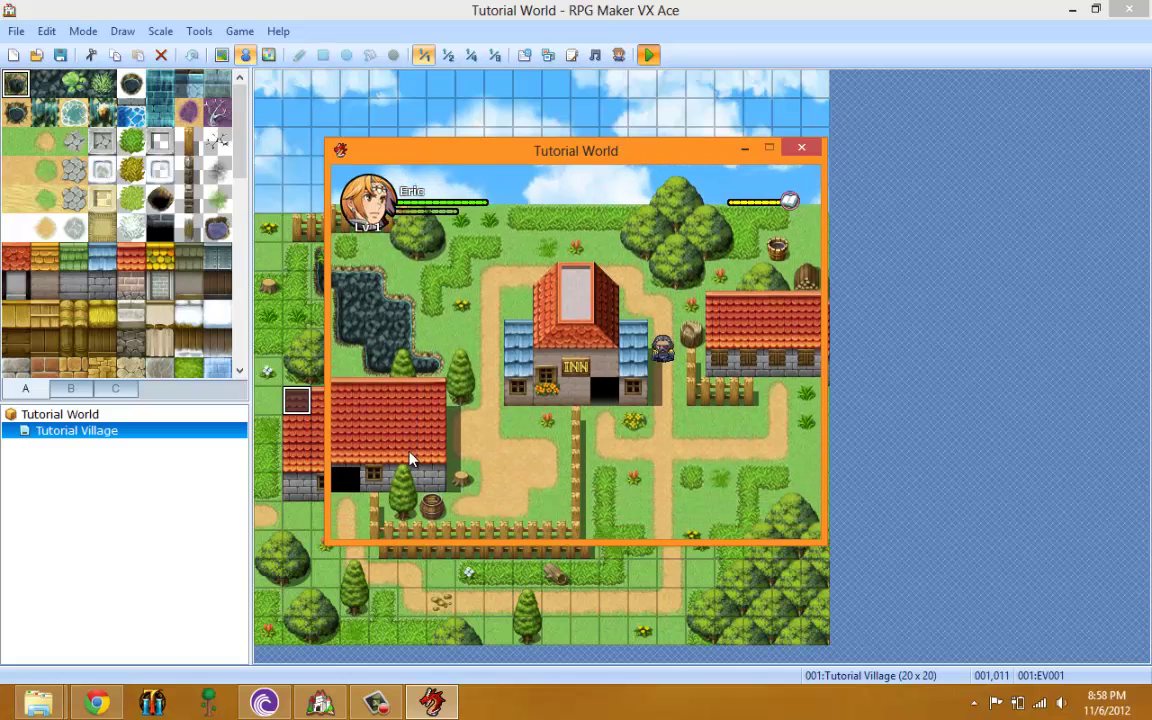
key(Down)
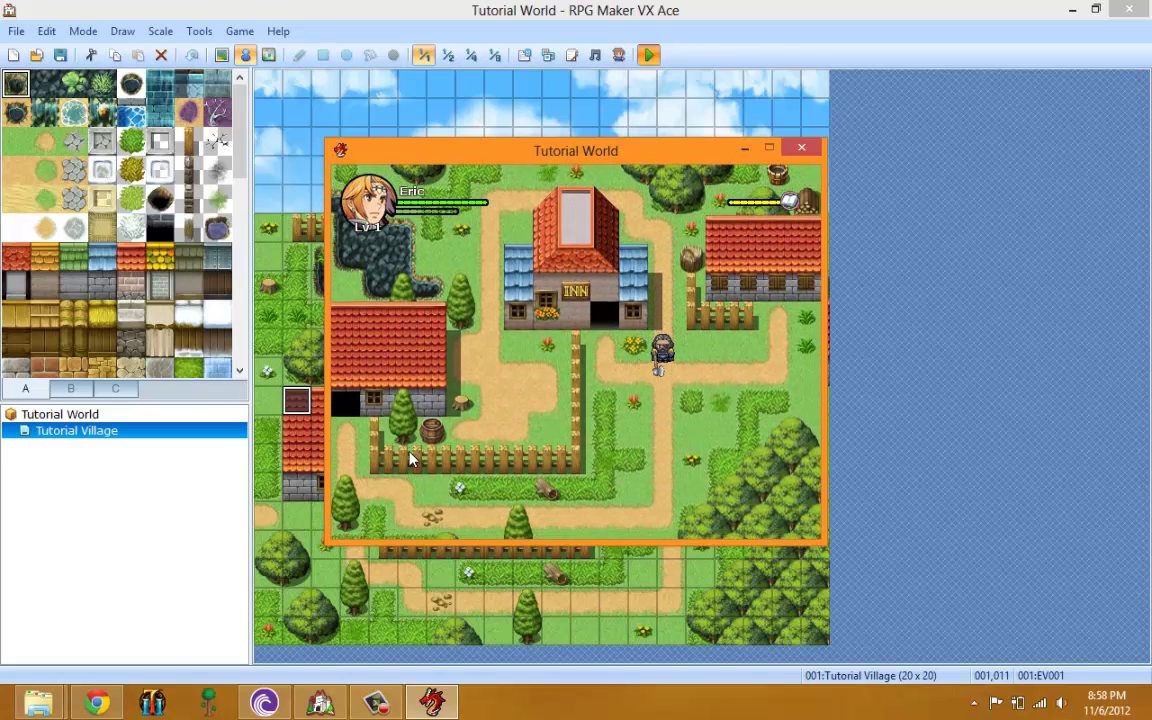
key(Down)
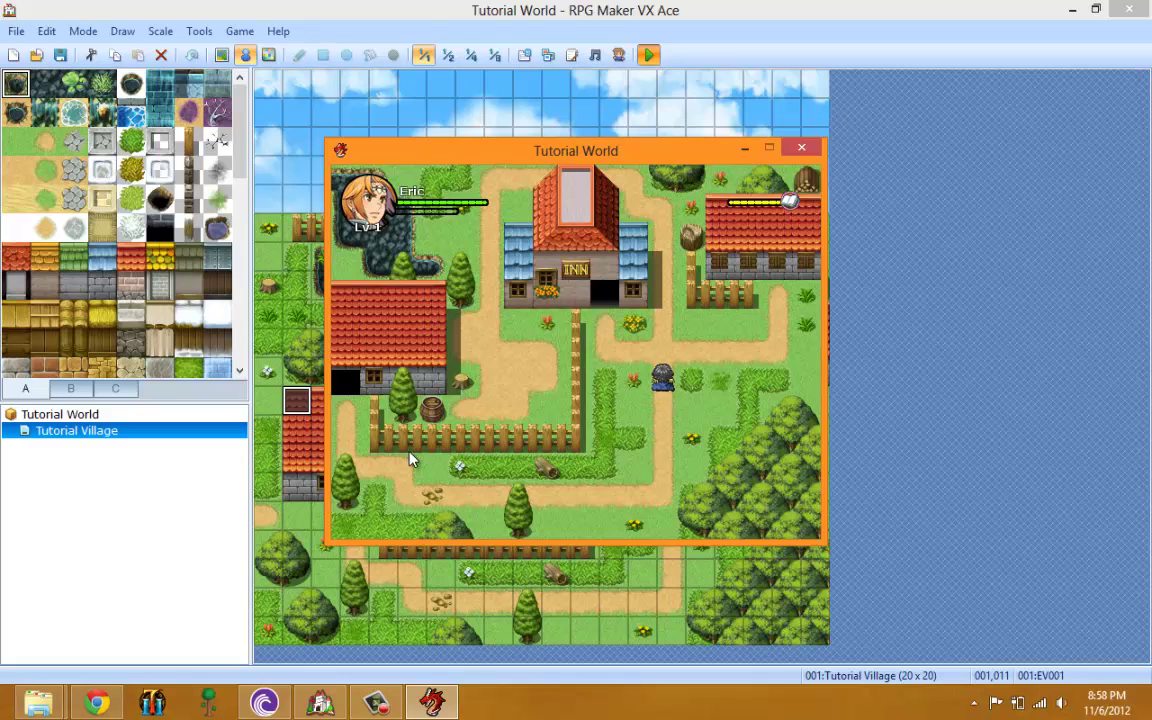
Step: Walk the character west along the southern path to the tree below the large red-roofed house
key(Left)
key(Left)
key(Left)
key(Left)
key(Left)
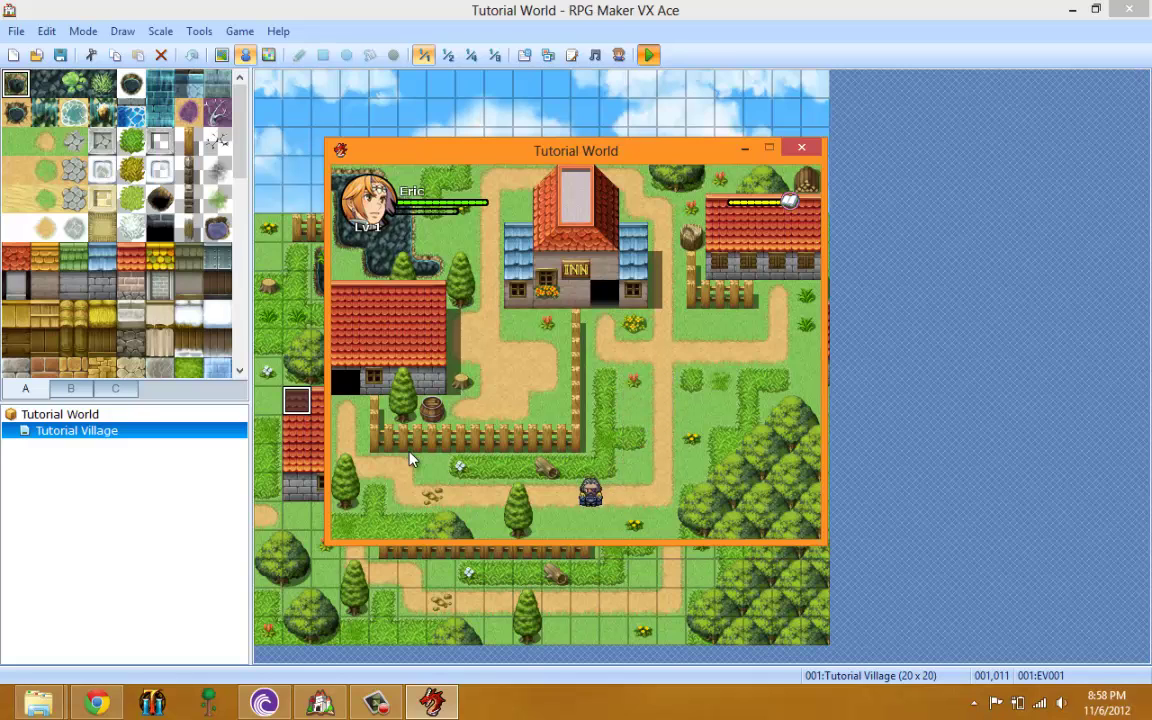
key(Left)
key(Left)
key(Left)
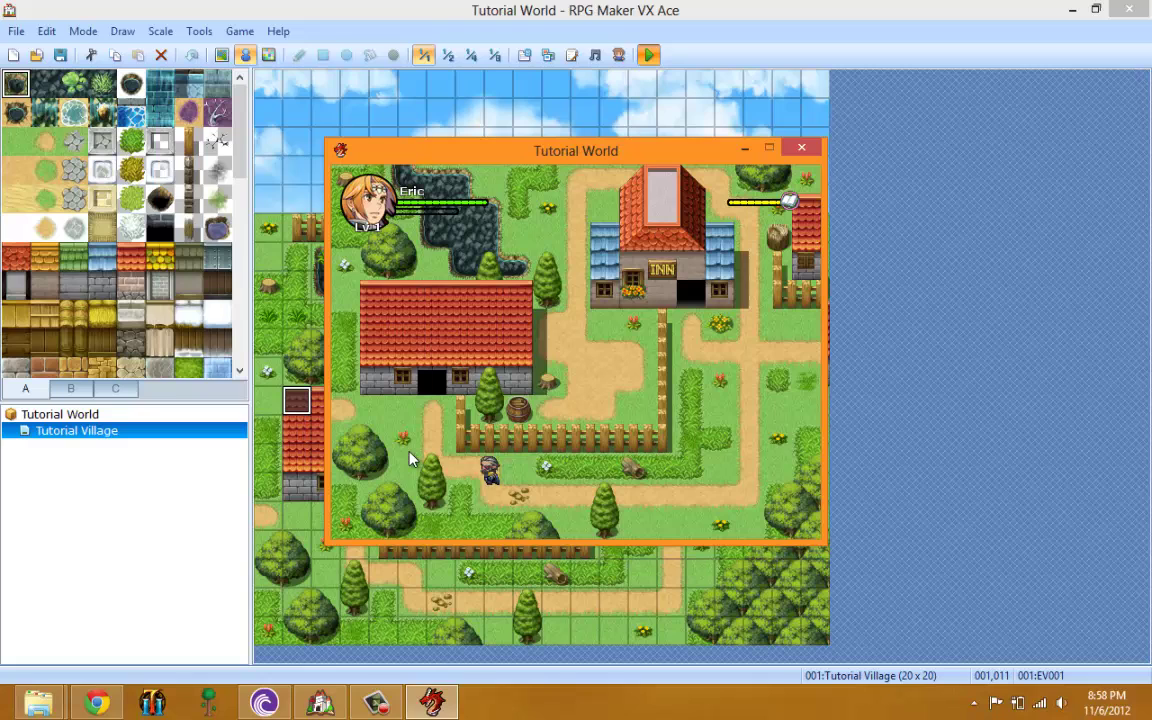
key(Down)
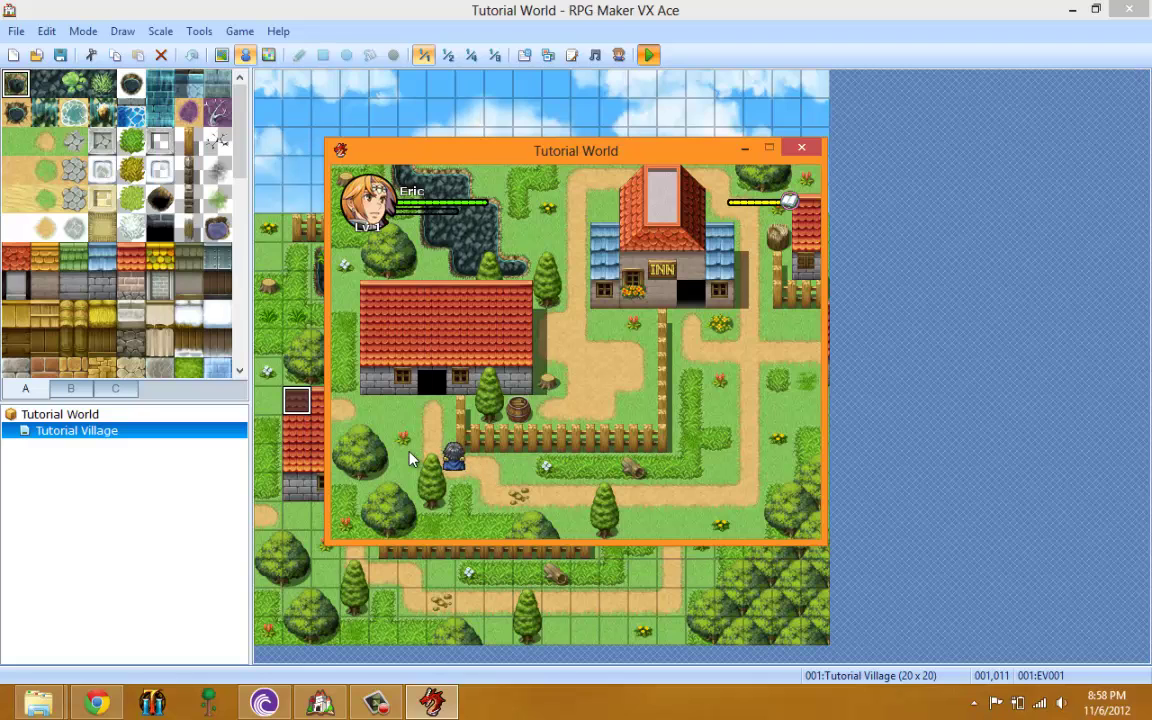
Step: Walk the character back east along the southern path and north up the path to the inn's northeast corner
key(Right)
key(Right)
key(Right)
key(Right)
key(Right)
key(Right)
key(Right)
key(Right)
key(Right)
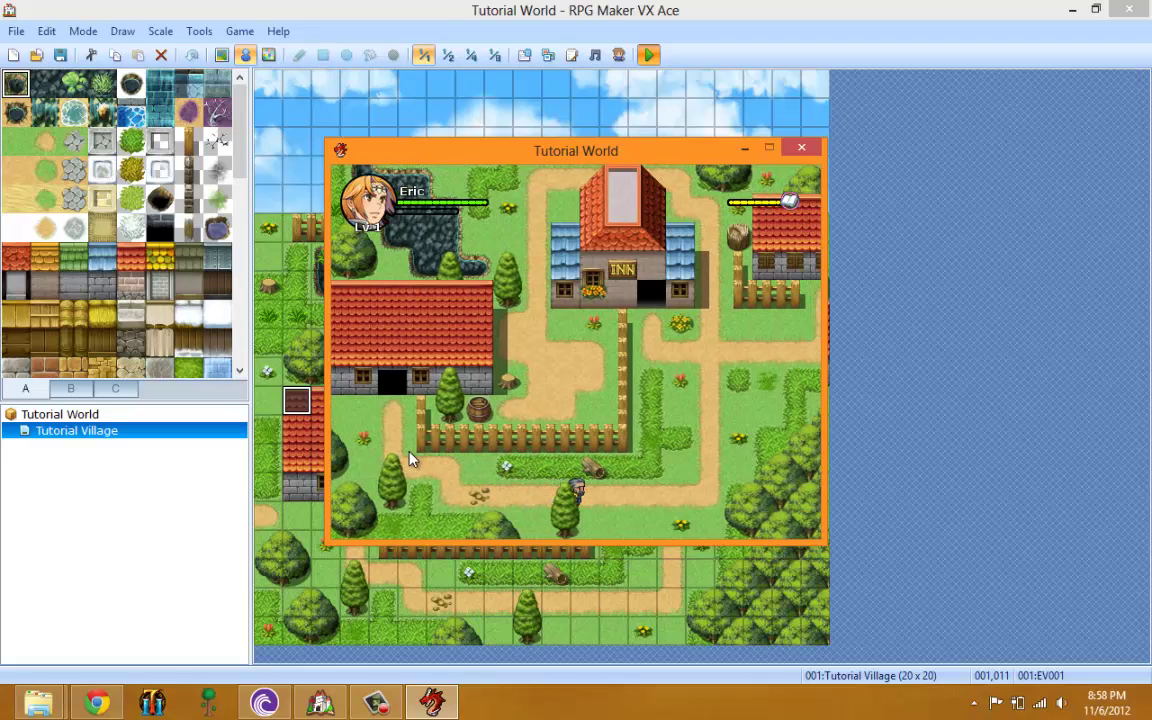
key(Up)
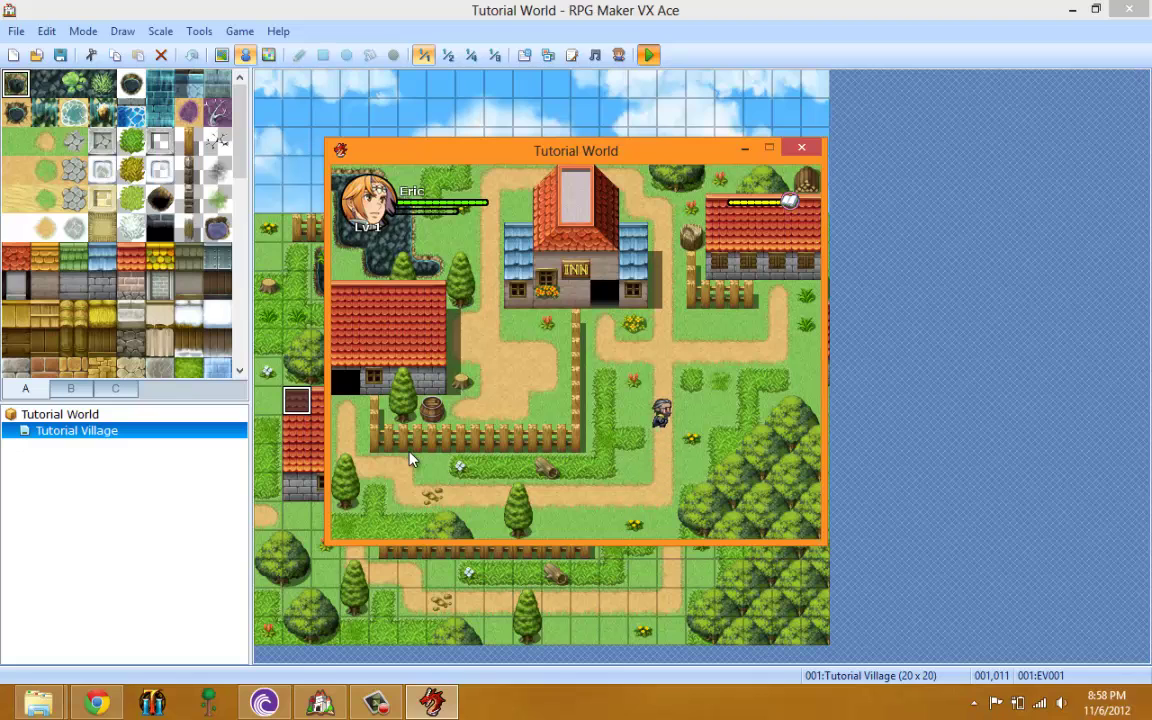
key(Up)
key(Up)
key(Up)
key(Up)
key(Up)
key(Up)
key(Up)
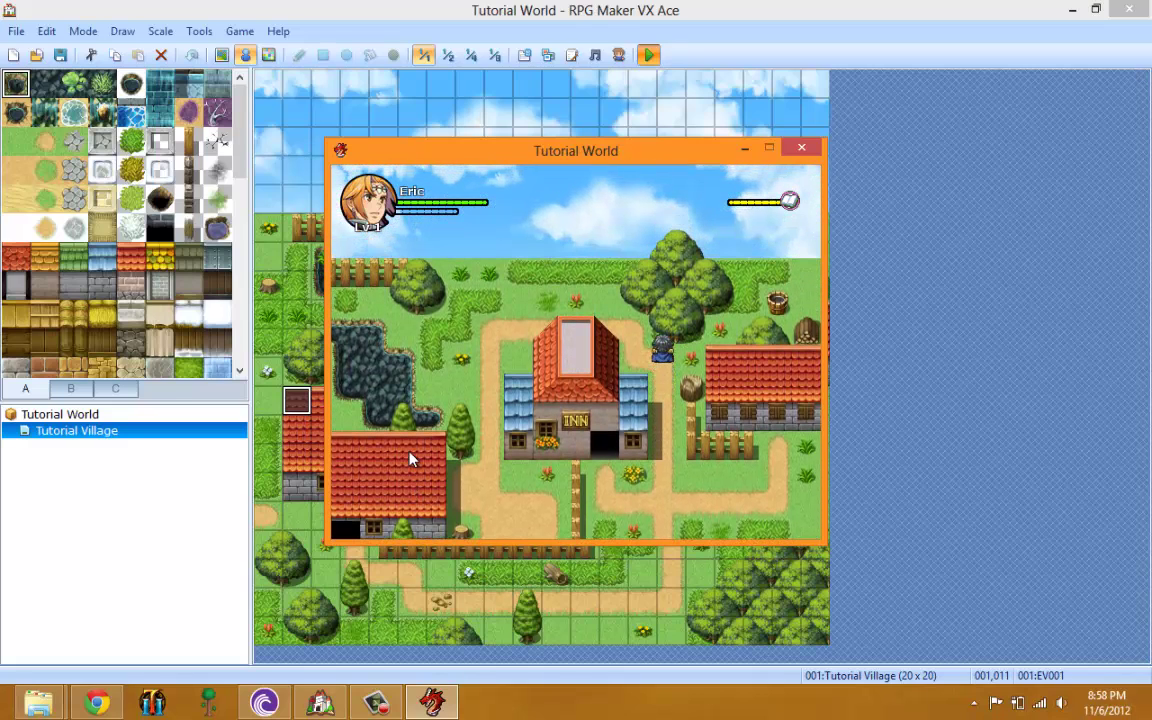
Step: Walk the character west behind the inn and start south along the path on its west side
key(Left)
key(Up)
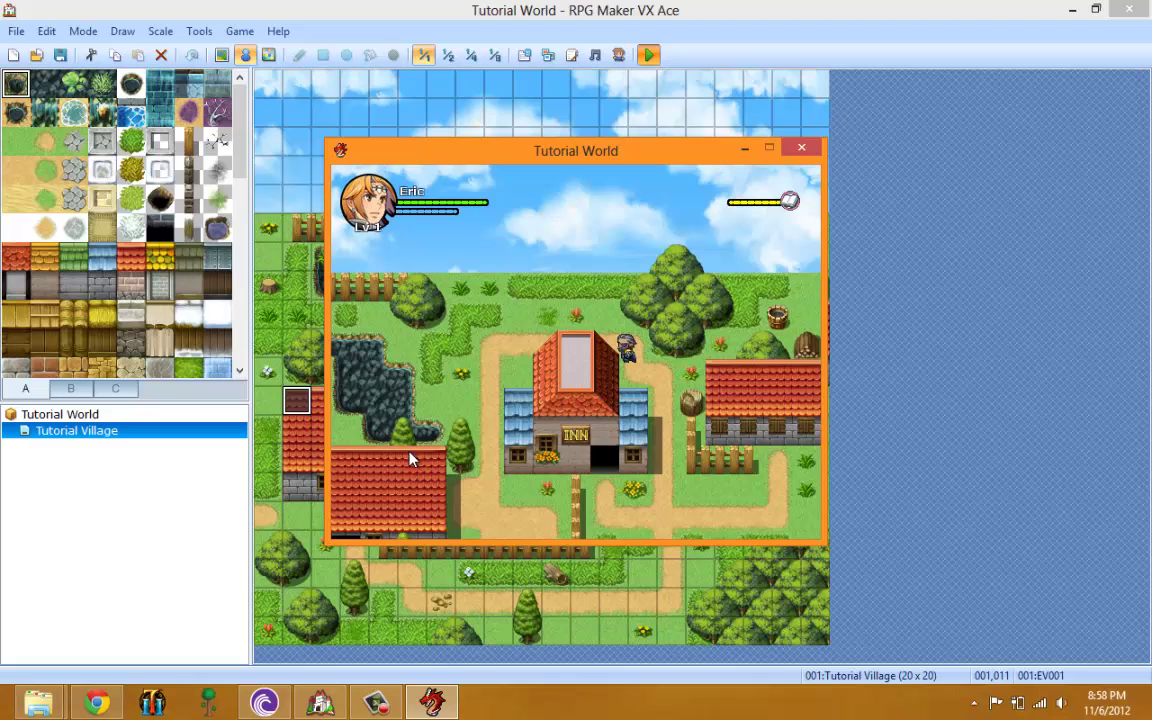
key(Left)
key(Left)
key(Left)
key(Left)
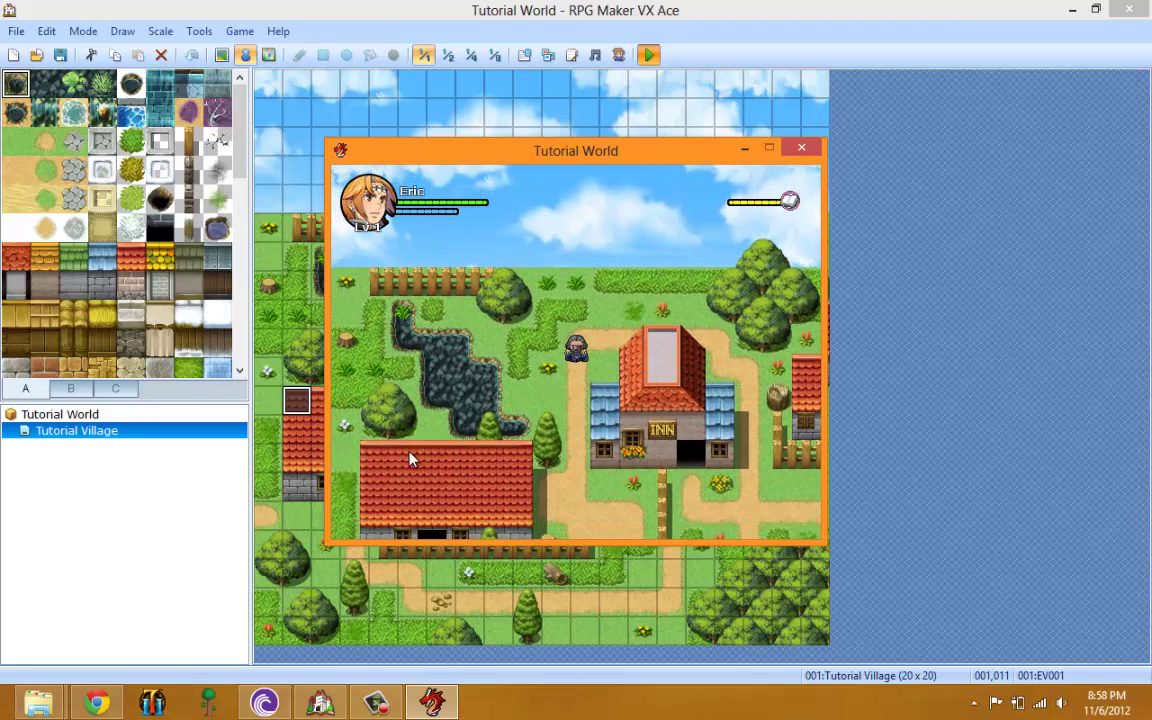
key(Down)
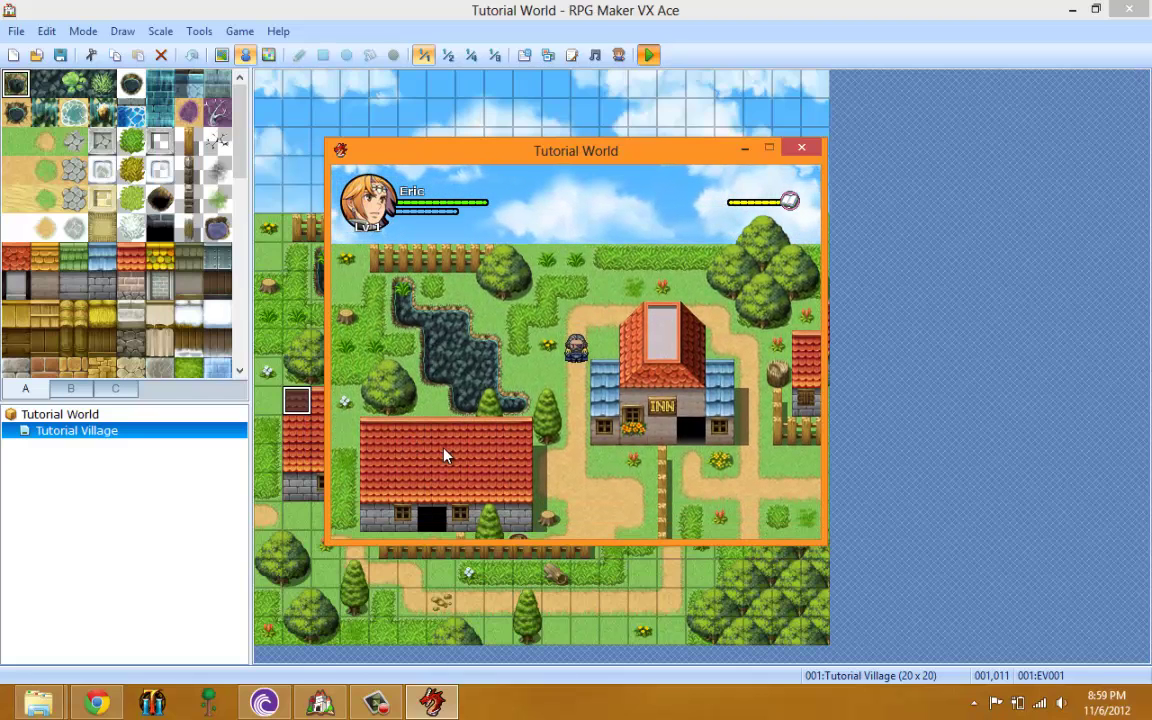